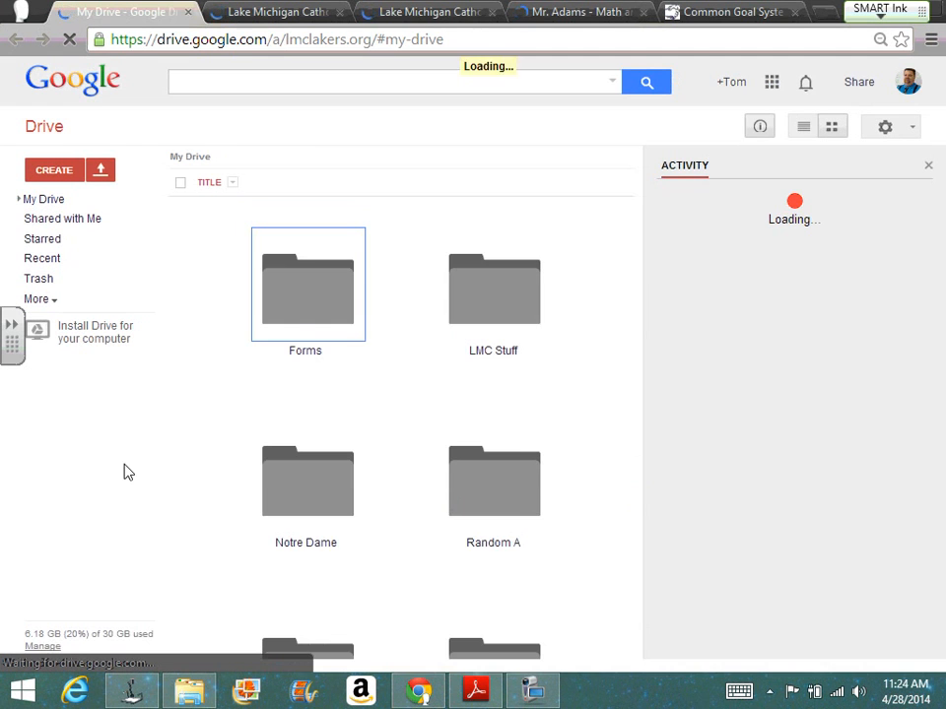
Step: Examine the AP Calculus page of the math and physics site, including its discussion group, calendar, Google Drive folders and videos
{"action": "left_click", "coordinate": [579, 12]}
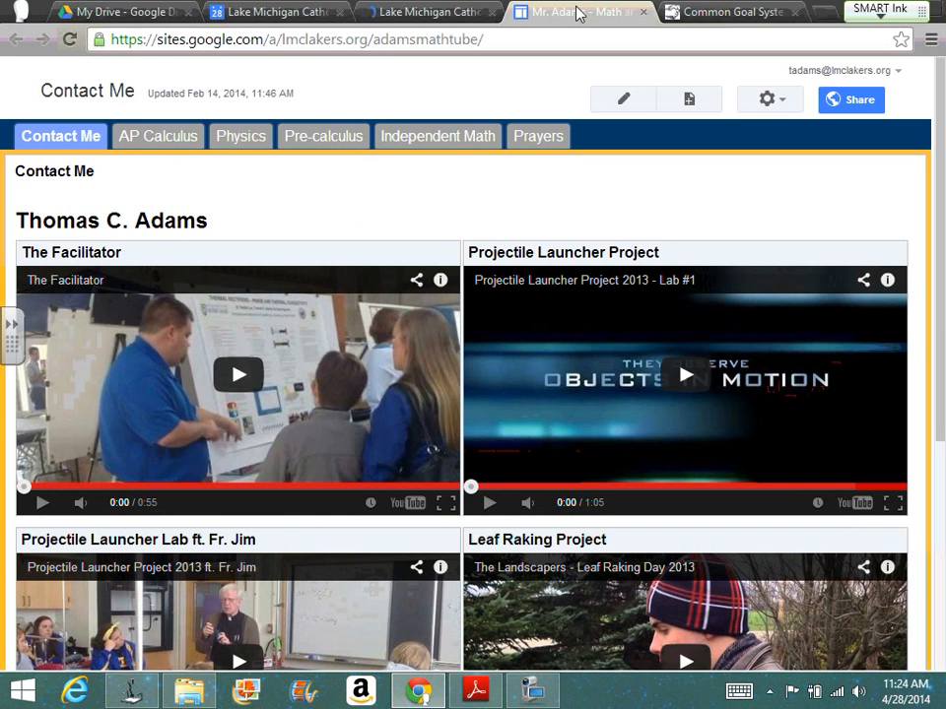
{"action": "left_click", "coordinate": [159, 138]}
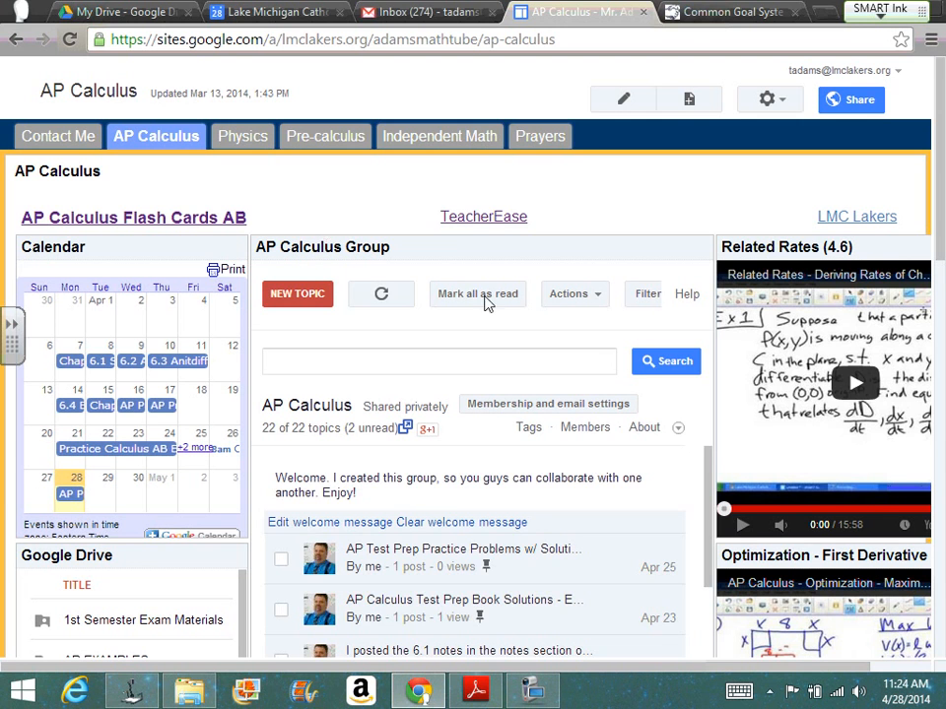
{"action": "left_click_drag", "start_coordinate": [707, 471], "coordinate": [718, 517]}
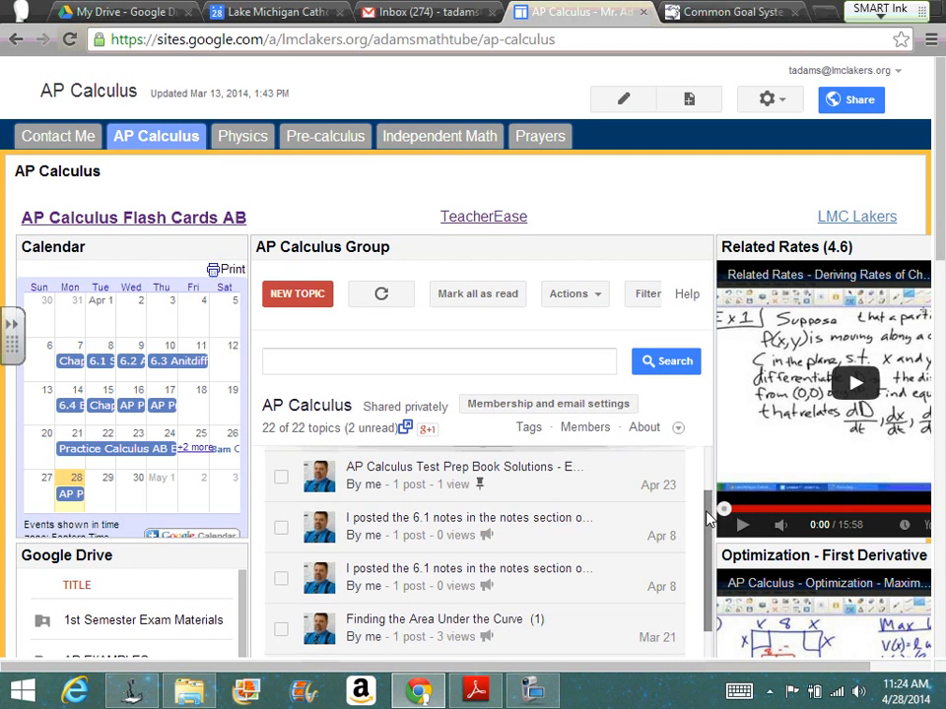
{"action": "left_click_drag", "start_coordinate": [708, 517], "coordinate": [724, 465]}
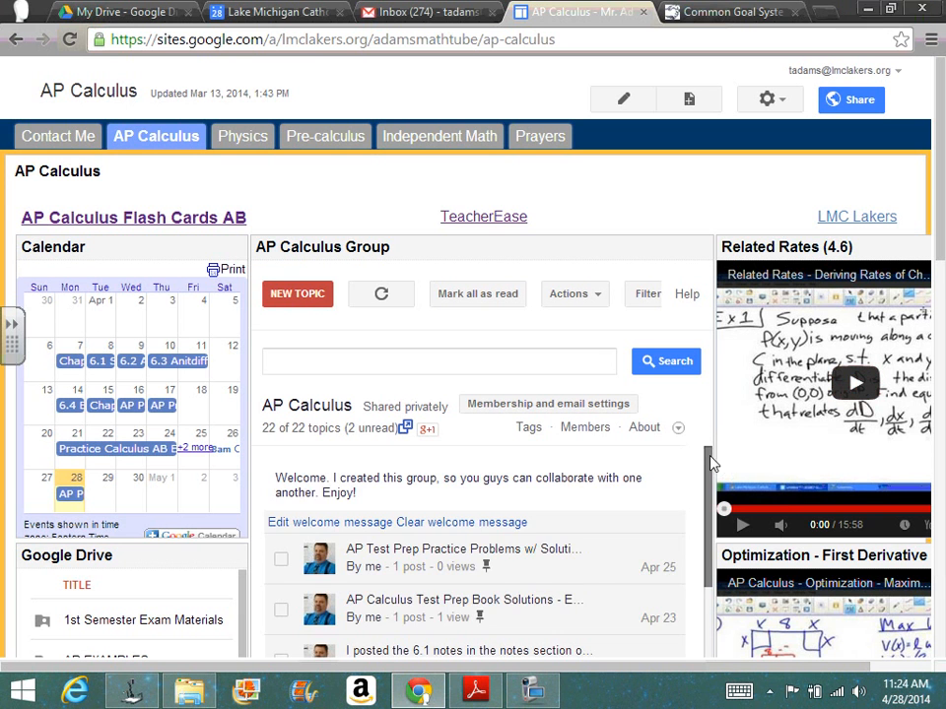
{"action": "left_click_drag", "start_coordinate": [709, 456], "coordinate": [708, 497]}
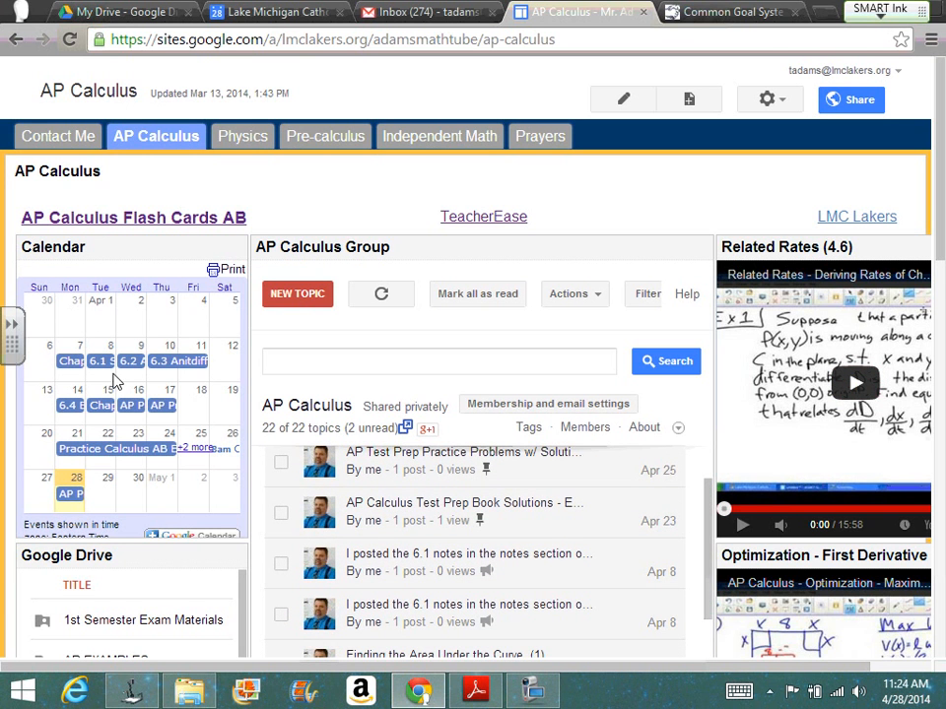
{"action": "left_click_drag", "start_coordinate": [942, 147], "coordinate": [942, 193]}
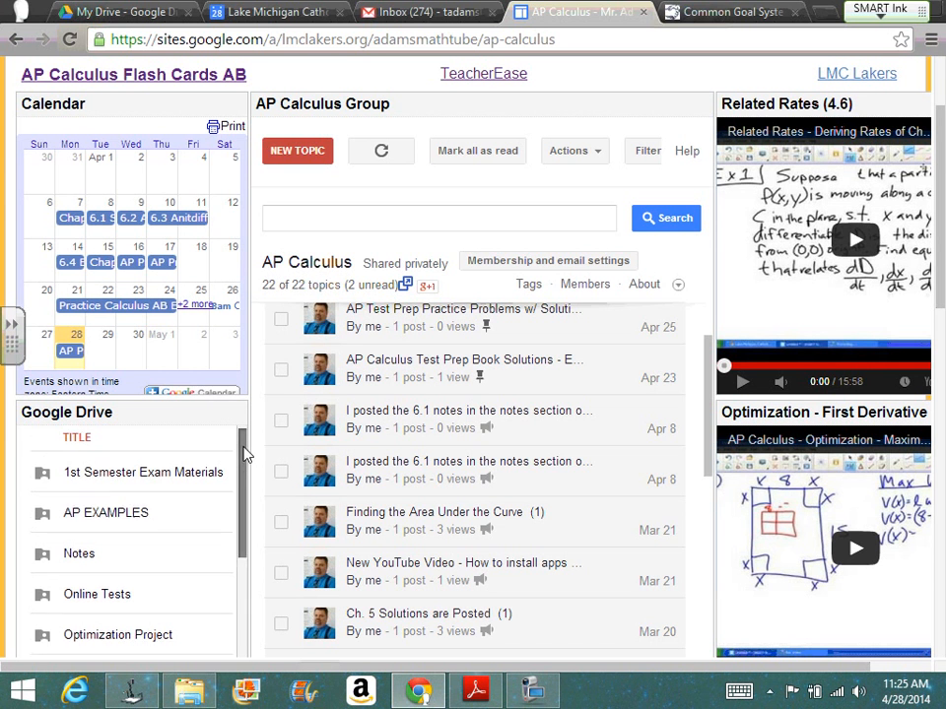
{"action": "left_click_drag", "start_coordinate": [242, 449], "coordinate": [248, 483]}
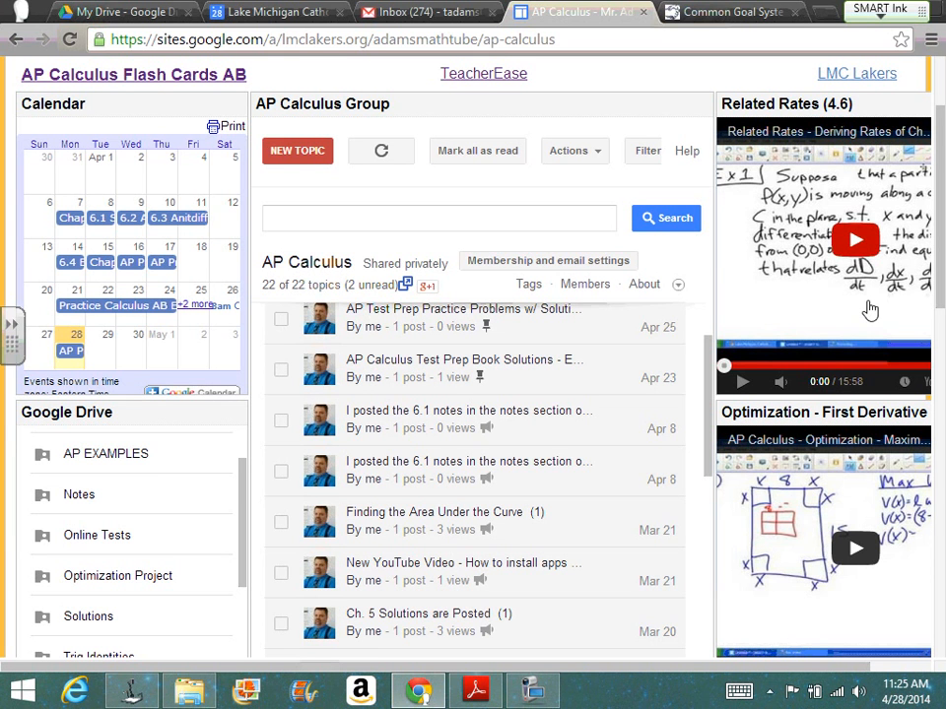
{"action": "left_click_drag", "start_coordinate": [941, 279], "coordinate": [943, 125]}
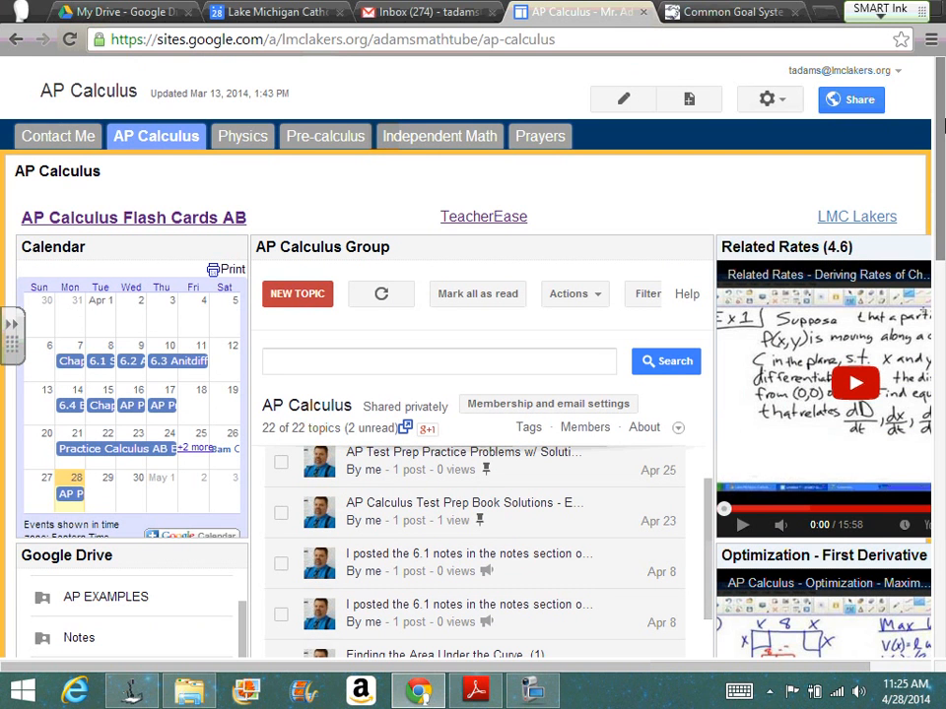
Step: Load sites.google.com/a/lmclakers.org in place of the TeacherEase home page to reach the list of sites
{"action": "left_click", "coordinate": [695, 25]}
{"action": "left_click", "coordinate": [487, 32]}
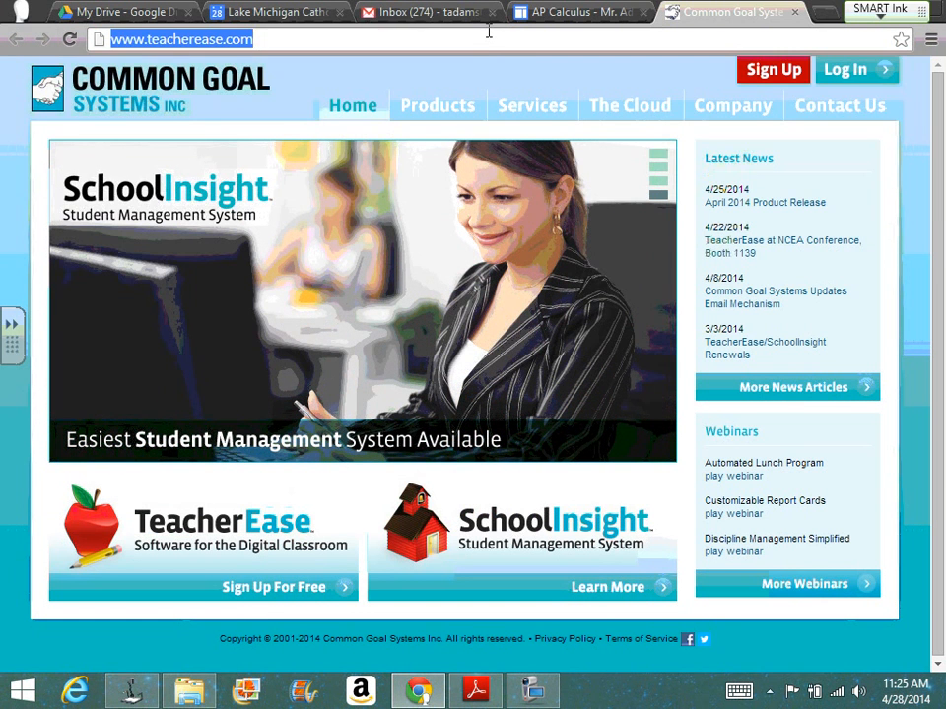
{"action": "type", "text": "sites.go"}
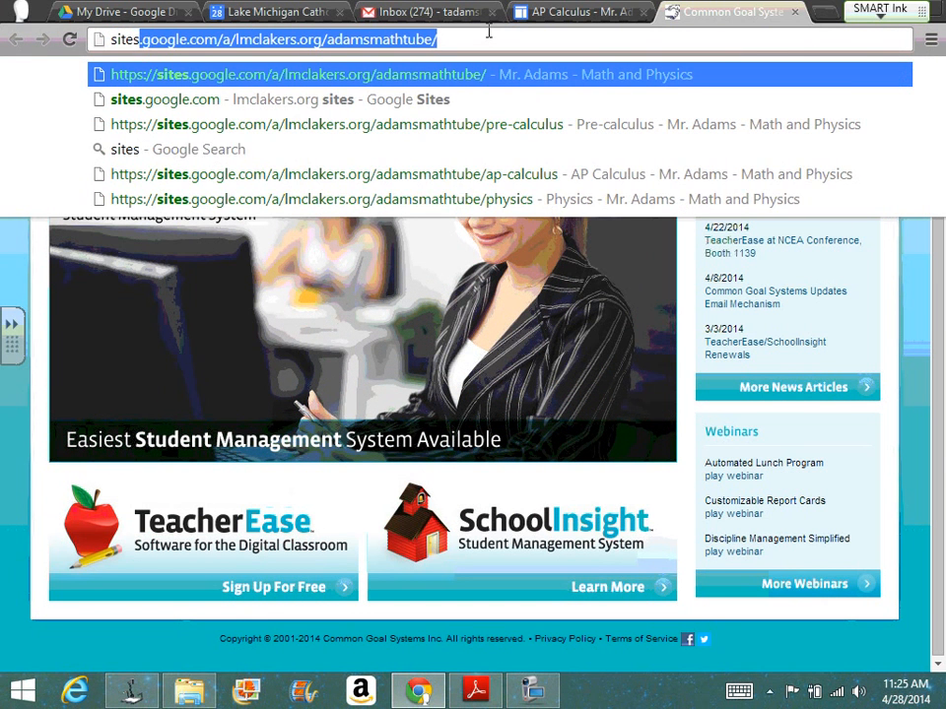
{"action": "type", "text": "o"}
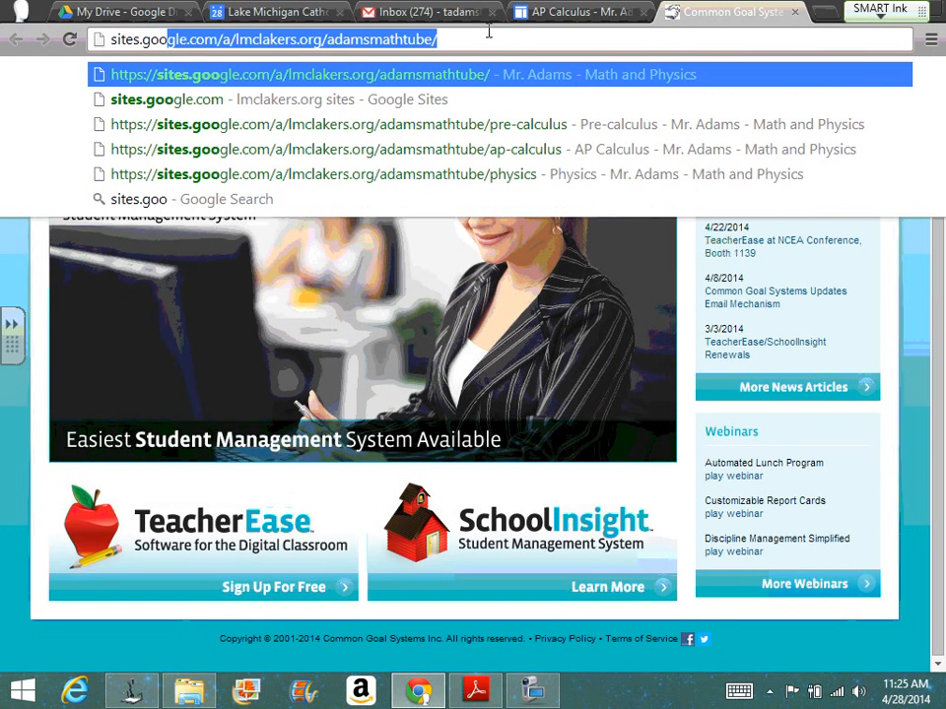
{"action": "key", "text": "Right"}
{"action": "key", "text": "BackSpace"}
{"action": "key", "text": "BackSpace"}
{"action": "key", "text": "BackSpace"}
{"action": "key", "text": "BackSpace"}
{"action": "key", "text": "BackSpace"}
{"action": "key", "text": "BackSpace"}
{"action": "key", "text": "BackSpace"}
{"action": "key", "text": "BackSpace"}
{"action": "key", "text": "BackSpace"}
{"action": "key", "text": "BackSpace"}
{"action": "key", "text": "BackSpace"}
{"action": "key", "text": "BackSpace"}
{"action": "key", "text": "BackSpace"}
{"action": "key", "text": "BackSpace"}
{"action": "key", "text": "BackSpace"}
{"action": "key", "text": "BackSpace"}
{"action": "key", "text": "BackSpace"}
{"action": "key", "text": "BackSpace"}
{"action": "key", "text": "BackSpace"}
{"action": "key", "text": "BackSpace"}
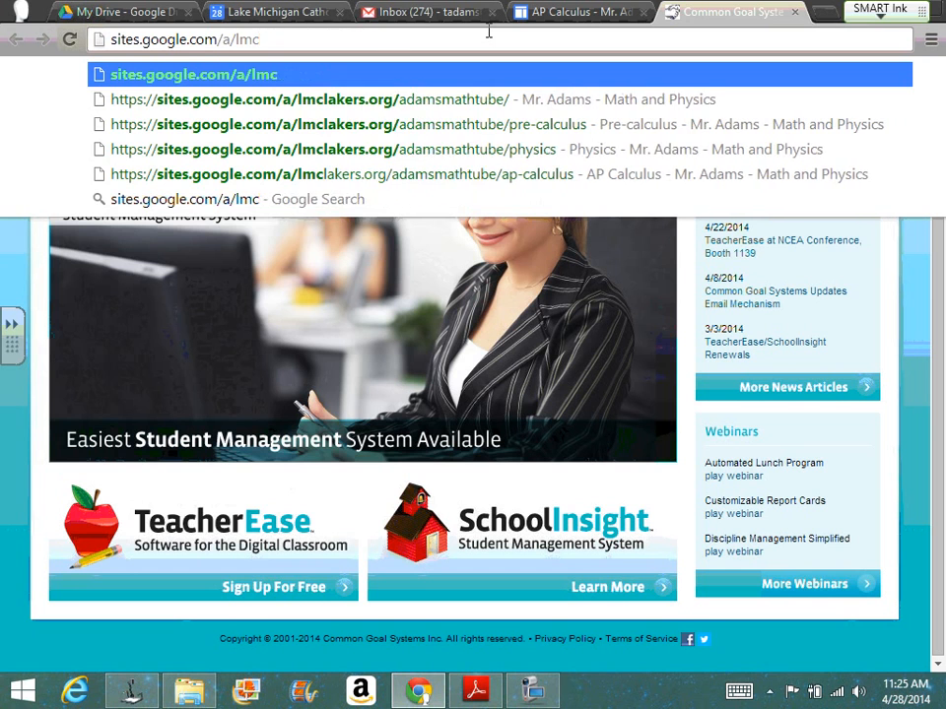
{"action": "key", "text": "BackSpace"}
{"action": "key", "text": "BackSpace"}
{"action": "key", "text": "BackSpace"}
{"action": "key", "text": "BackSpace"}
{"action": "key", "text": "BackSpace"}
{"action": "key", "text": "Return"}
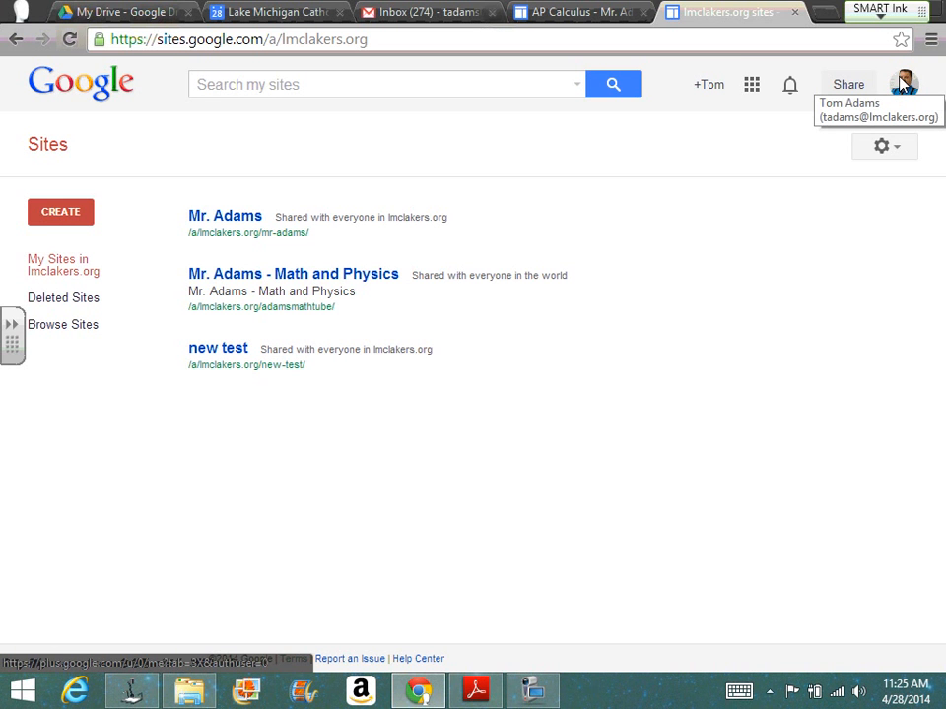
Step: Create a new site named "Technology Page" from the blank template and open its home page for editing
{"action": "left_click", "coordinate": [40, 220]}
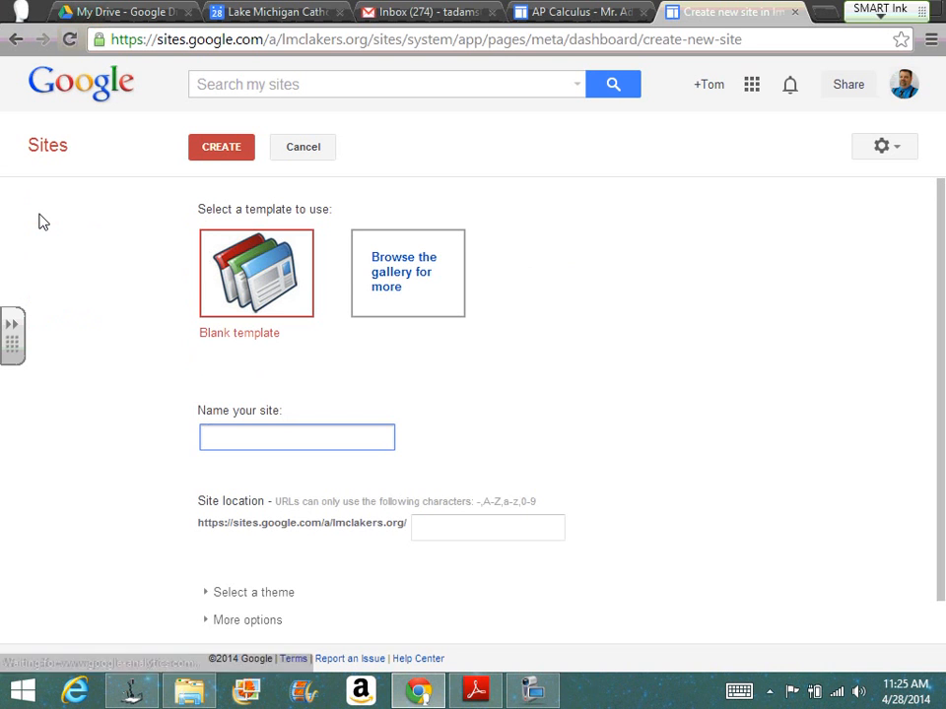
{"action": "type", "text": "Techn"}
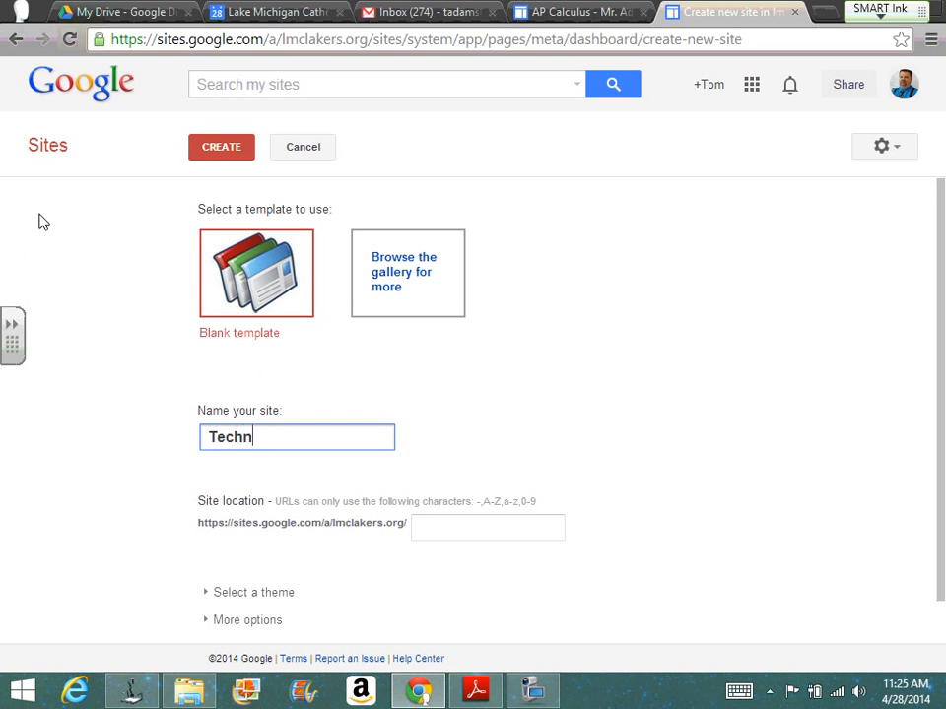
{"action": "type", "text": "ology Pa"}
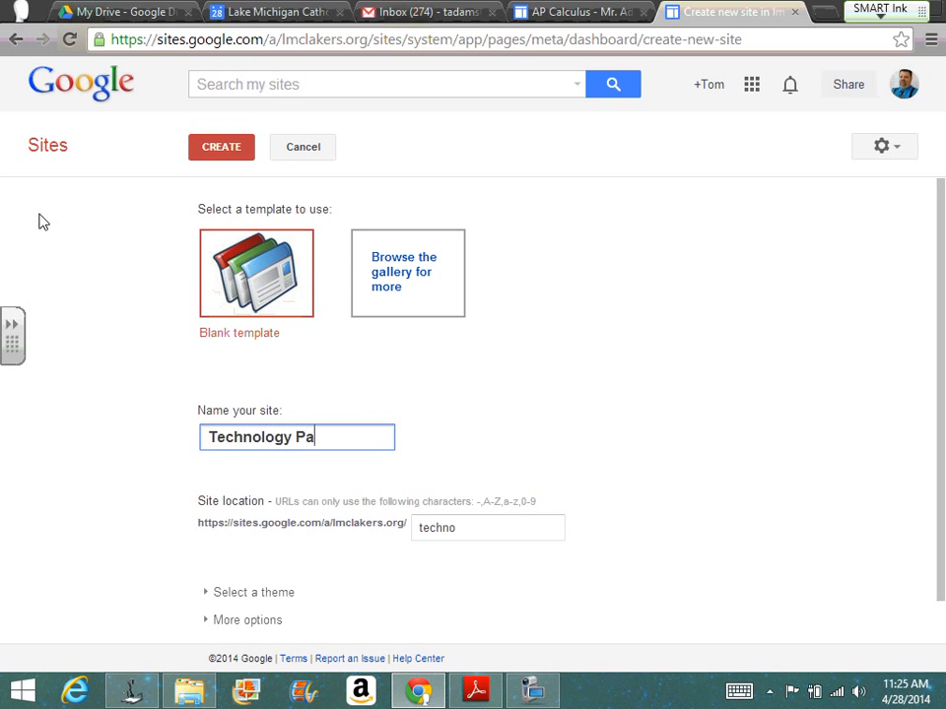
{"action": "type", "text": "ge"}
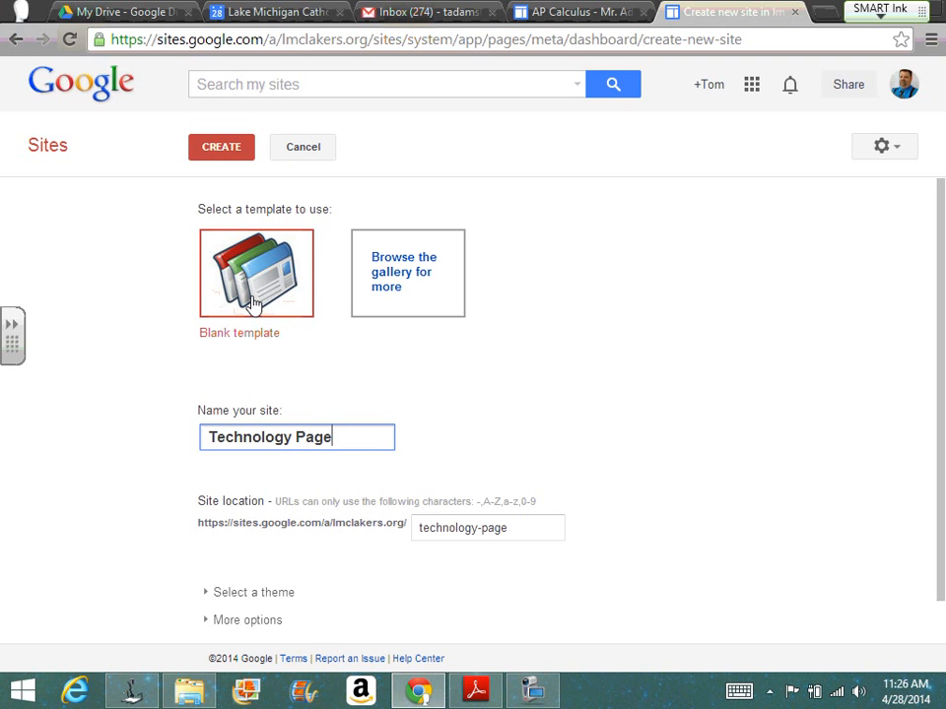
{"action": "left_click", "coordinate": [226, 158]}
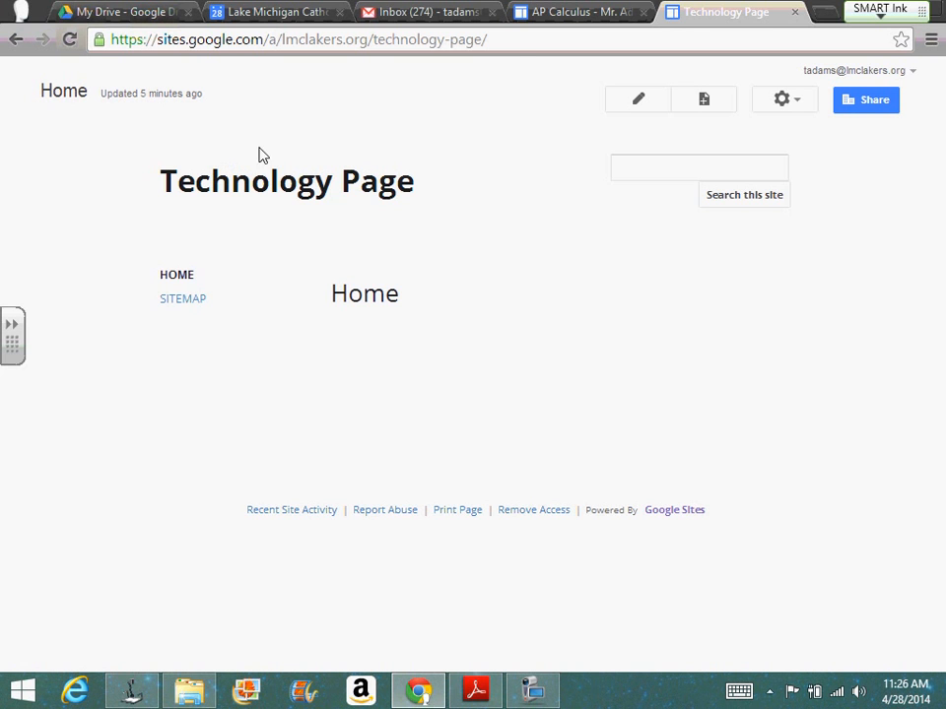
{"action": "left_click", "coordinate": [634, 101]}
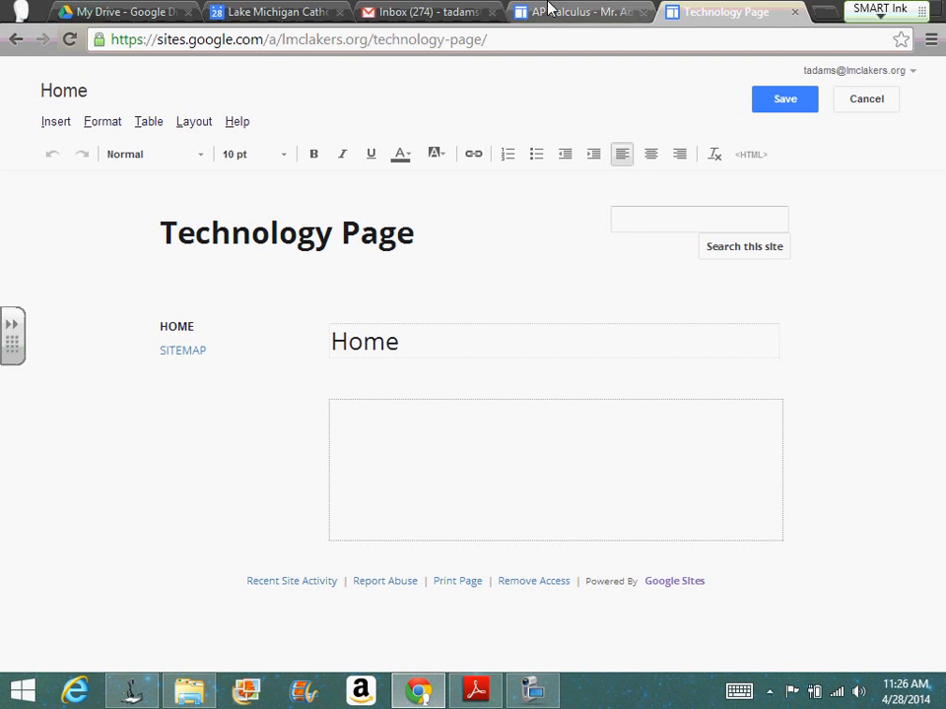
Step: Visit Google Groups and return to the list of lmclakers.org sites
{"action": "left_click", "coordinate": [508, 37]}
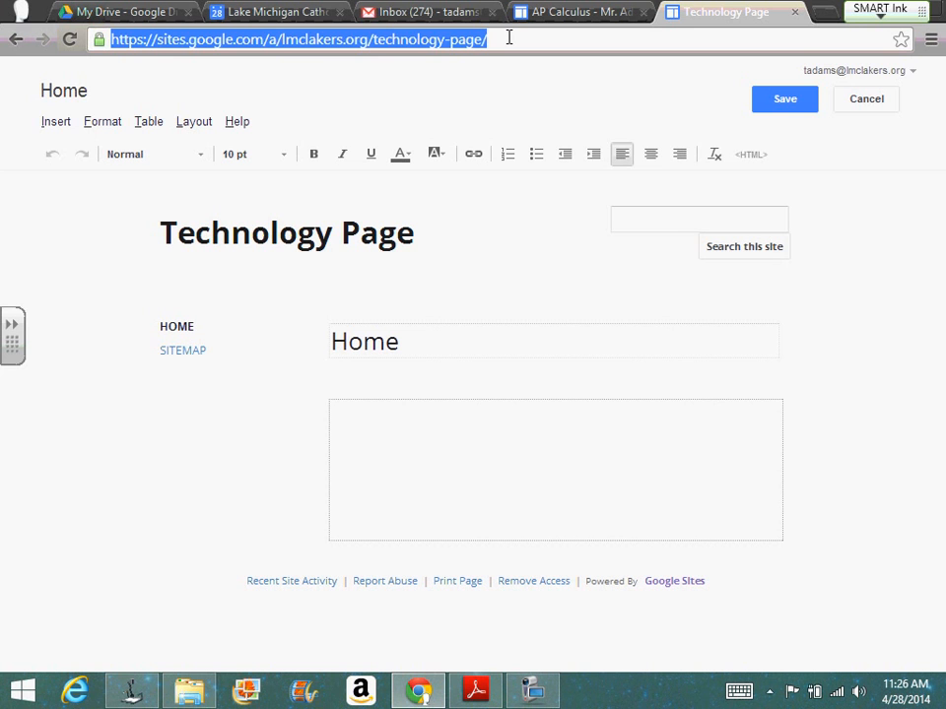
{"action": "type", "text": "g"}
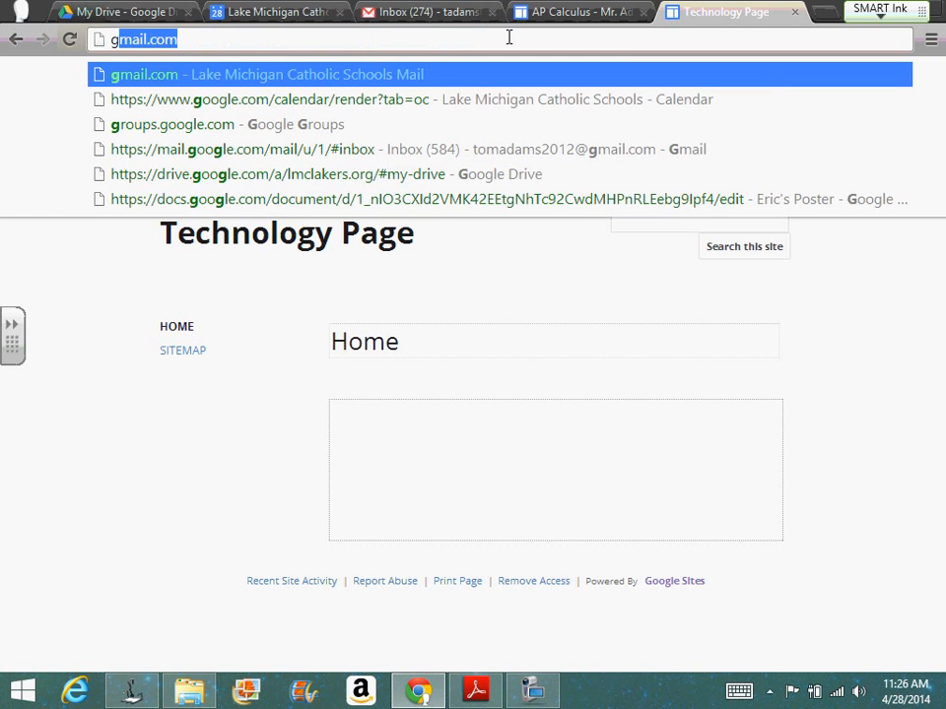
{"action": "type", "text": "rou"}
{"action": "key", "text": "Return"}
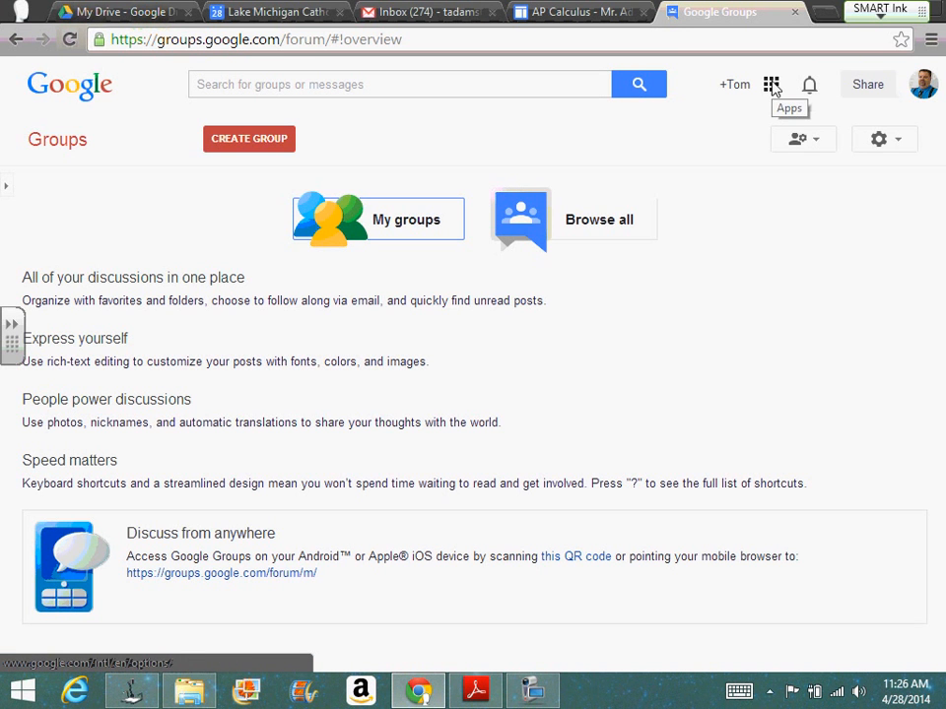
{"action": "left_click", "coordinate": [772, 86]}
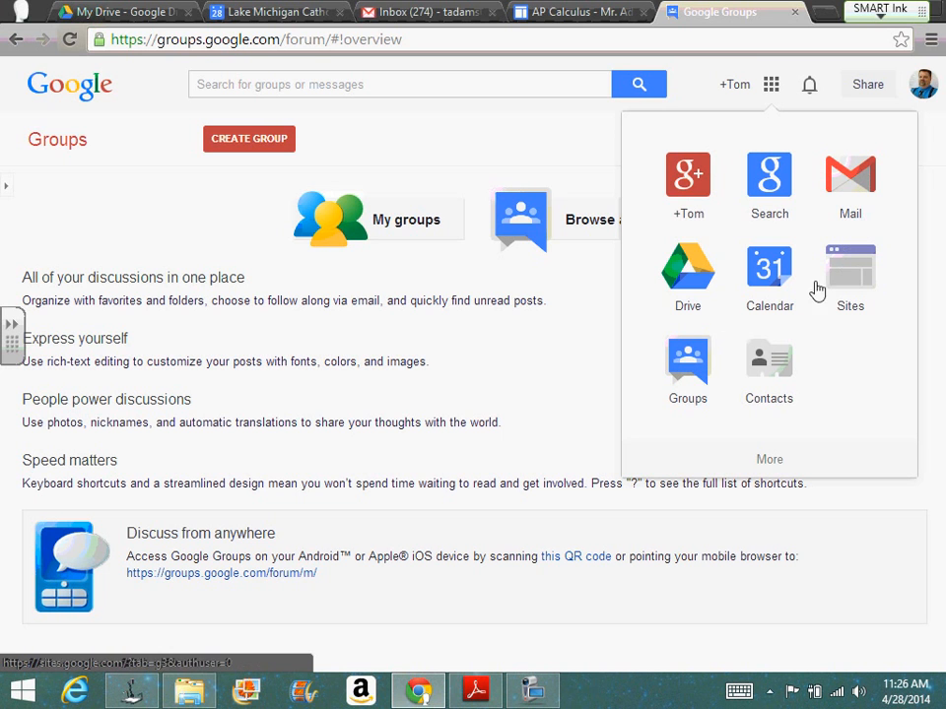
{"action": "left_click", "coordinate": [697, 366]}
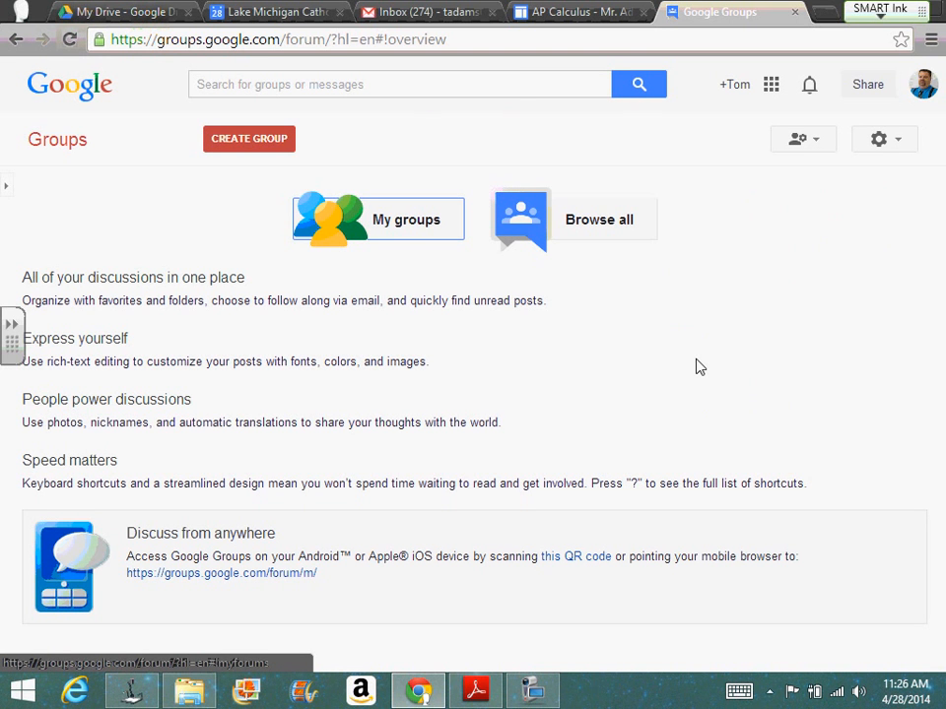
{"action": "left_click", "coordinate": [772, 89]}
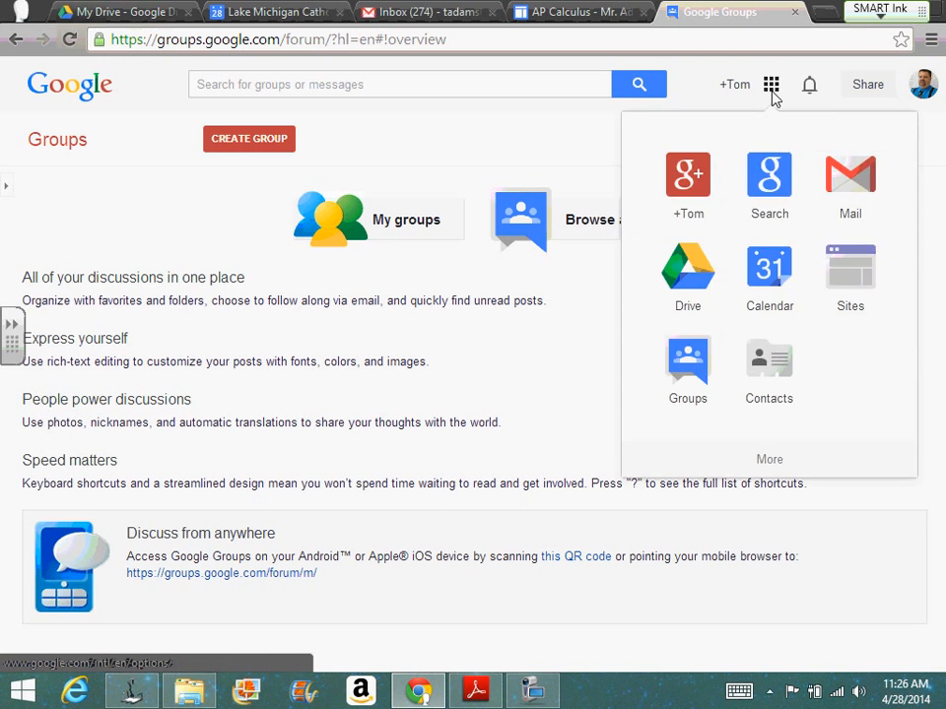
{"action": "left_click", "coordinate": [849, 275]}
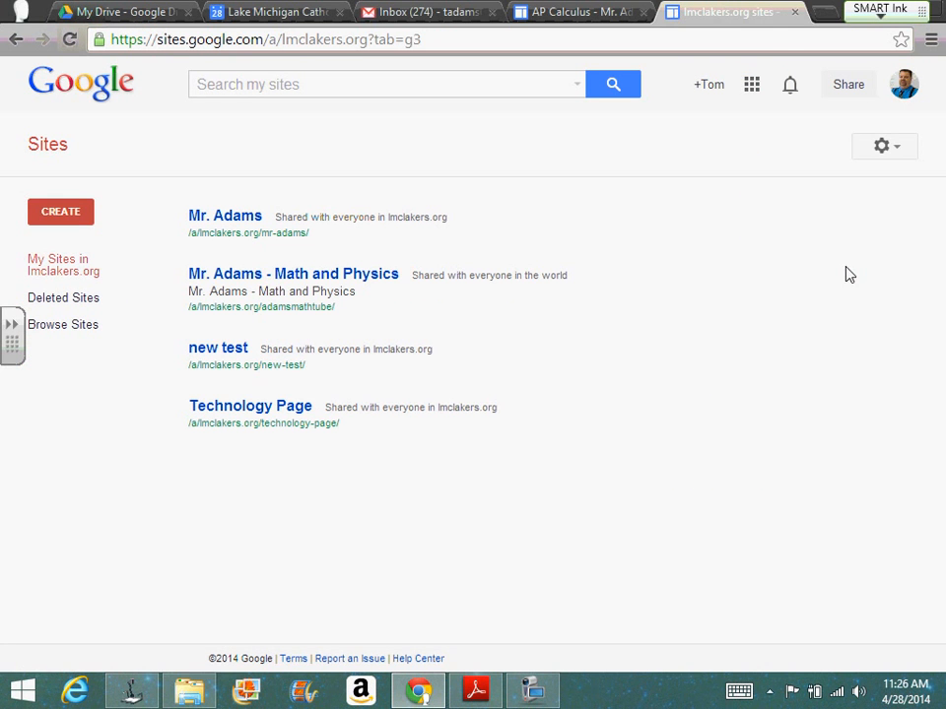
Step: Open Google Groups in a separate tab and switch the My groups list to the lmclakers.org organization
{"action": "left_click", "coordinate": [754, 92]}
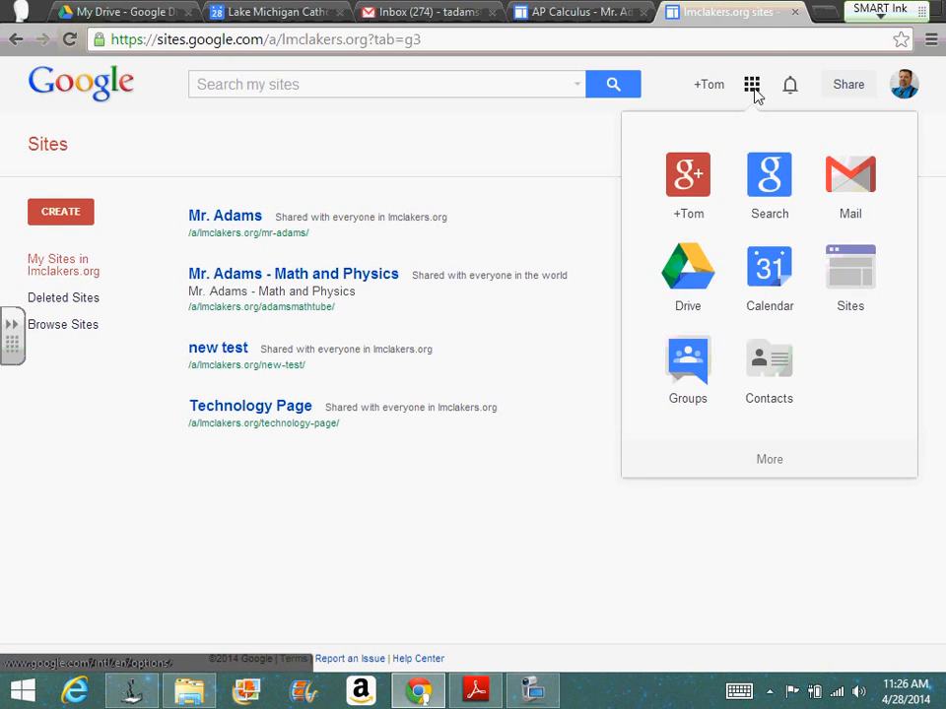
{"action": "left_click", "coordinate": [692, 356]}
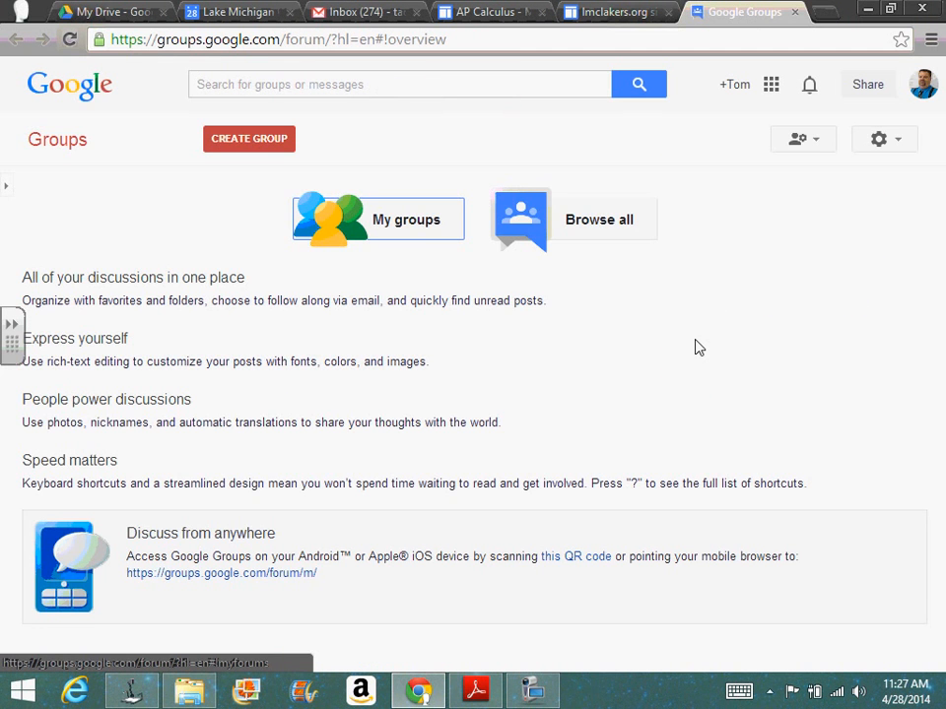
{"action": "left_click", "coordinate": [408, 221]}
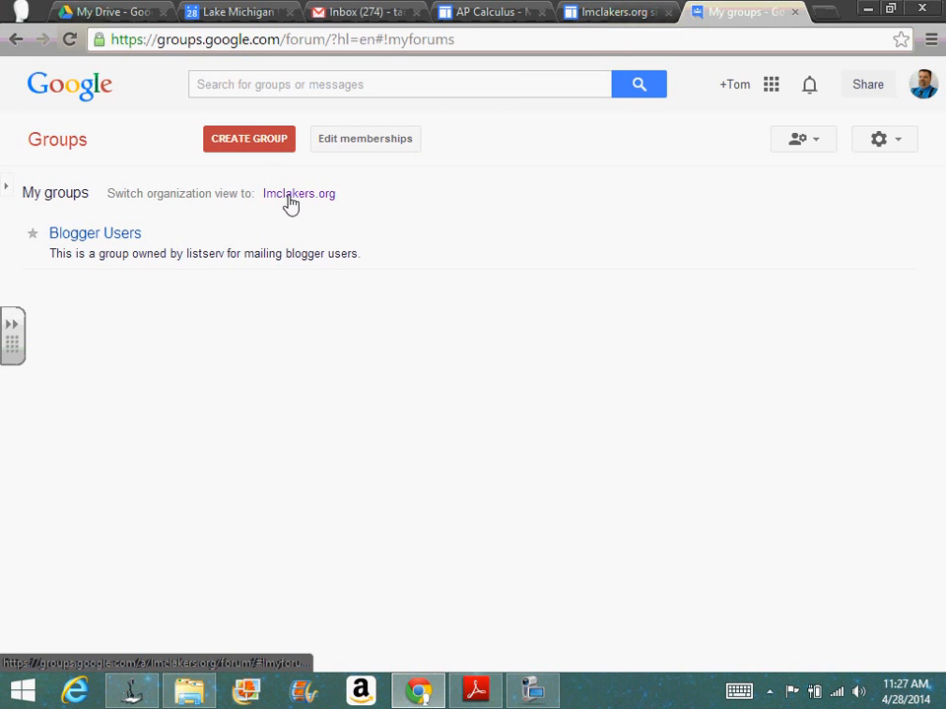
{"action": "left_click", "coordinate": [292, 195]}
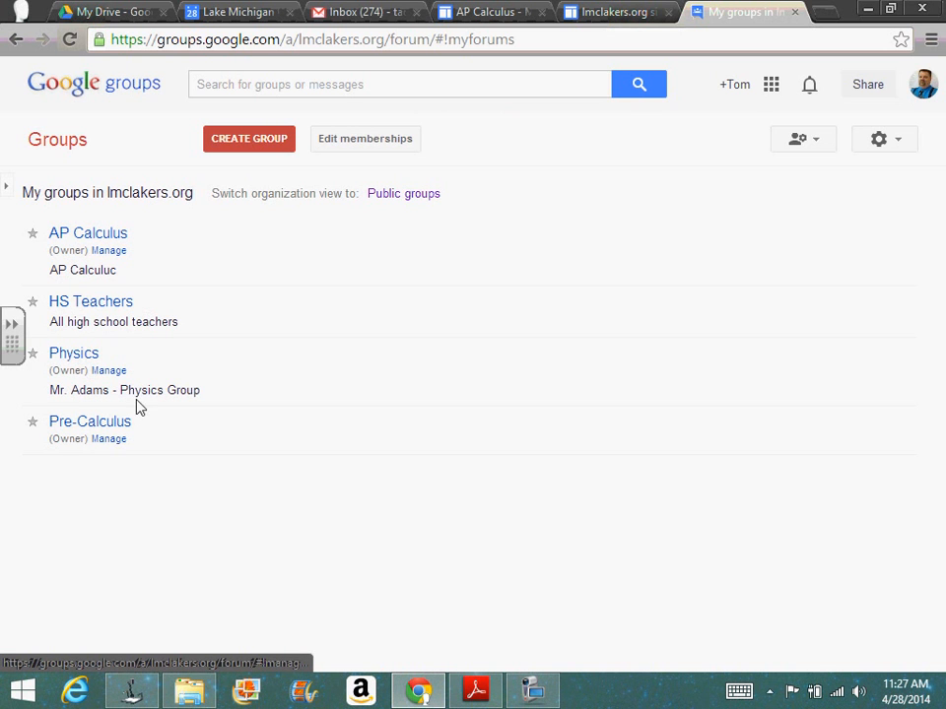
Step: Start creating a new lmclakers.org group and name it "Technology"
{"action": "left_click", "coordinate": [252, 150]}
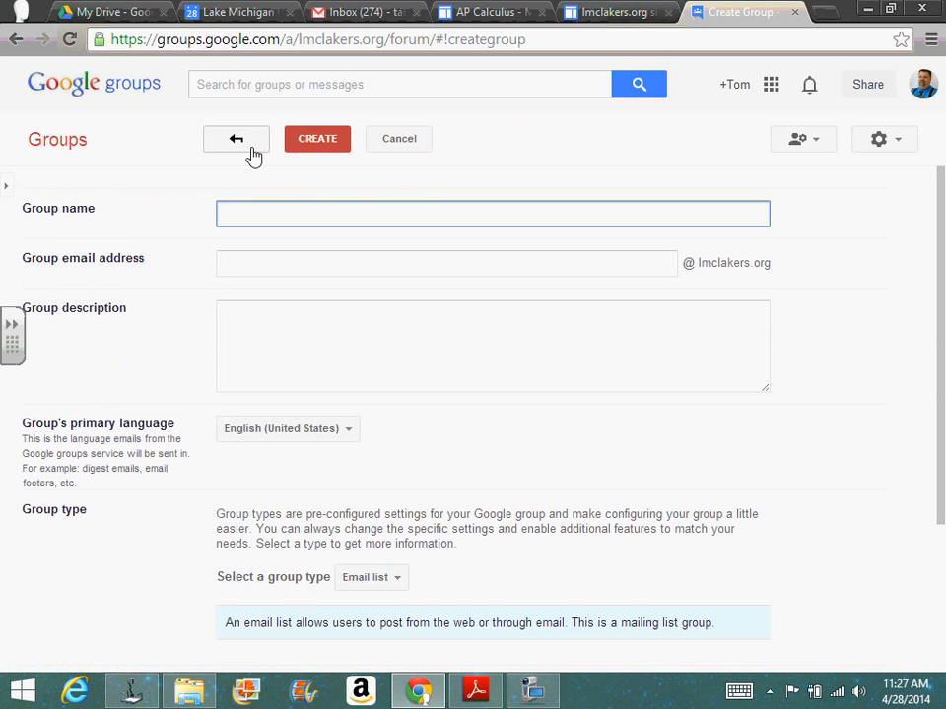
{"action": "type", "text": "Techol"}
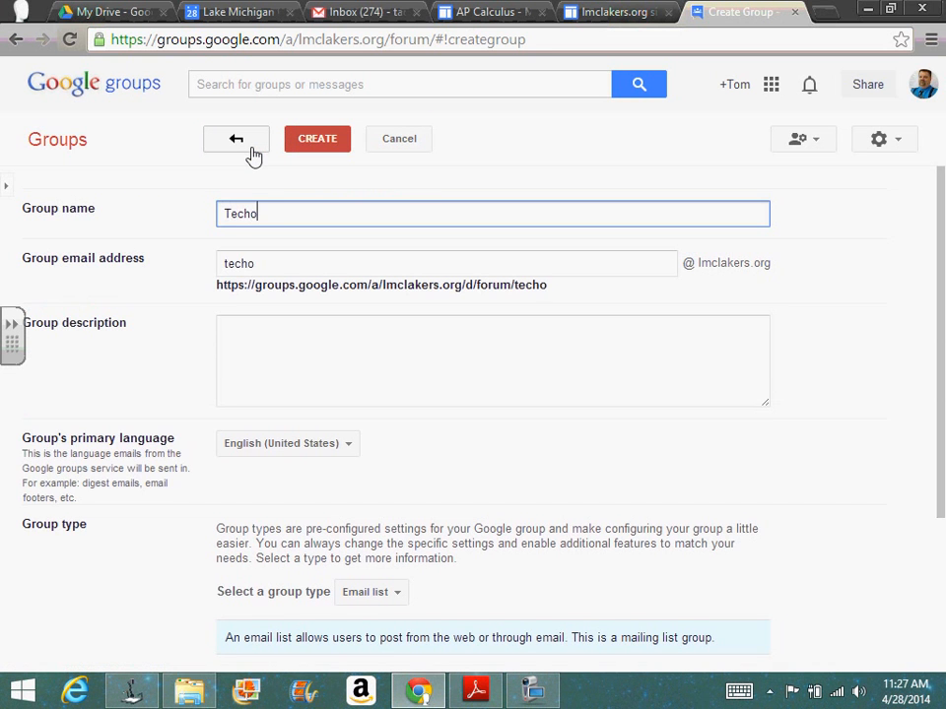
{"action": "key", "text": "BackSpace"}
{"action": "key", "text": "BackSpace"}
{"action": "type", "text": "nology"}
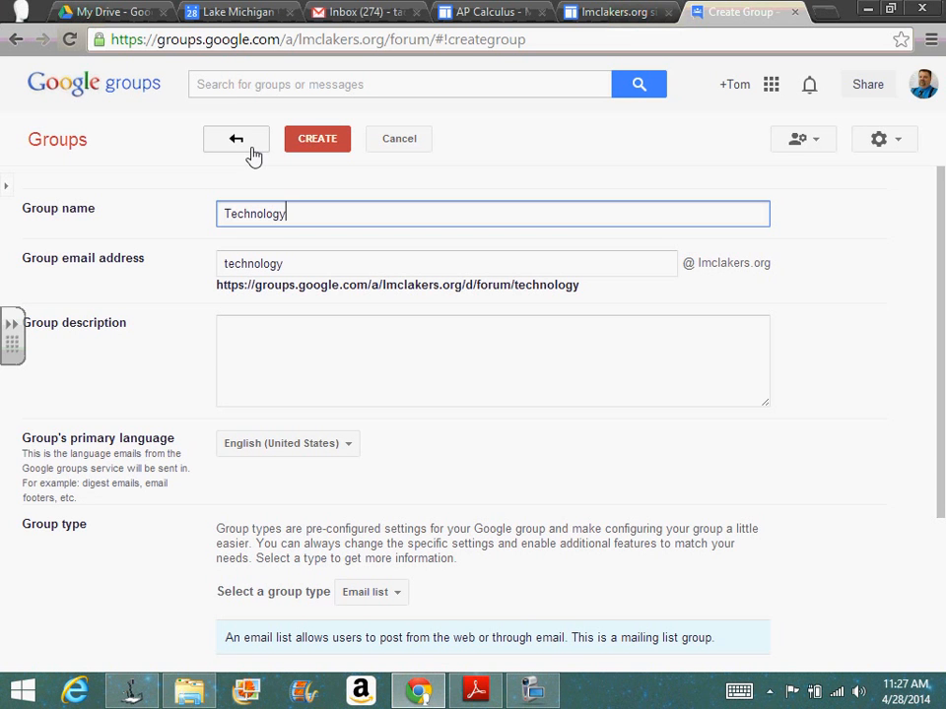
Step: Enter the group description "The group discussion thread for all things technology."
{"action": "left_click", "coordinate": [269, 328]}
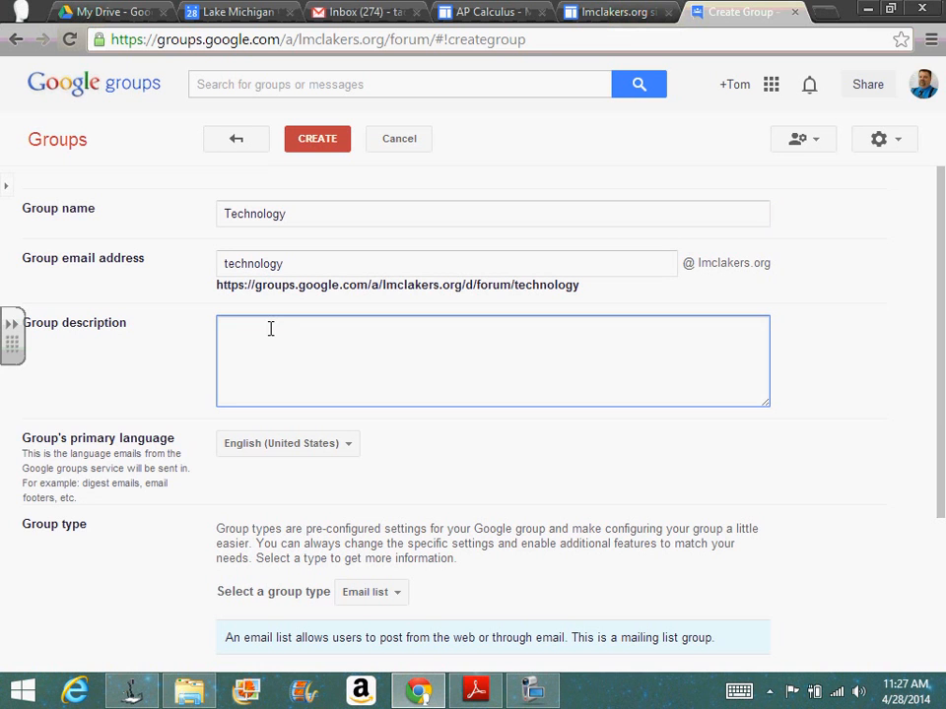
{"action": "type", "text": "The group"}
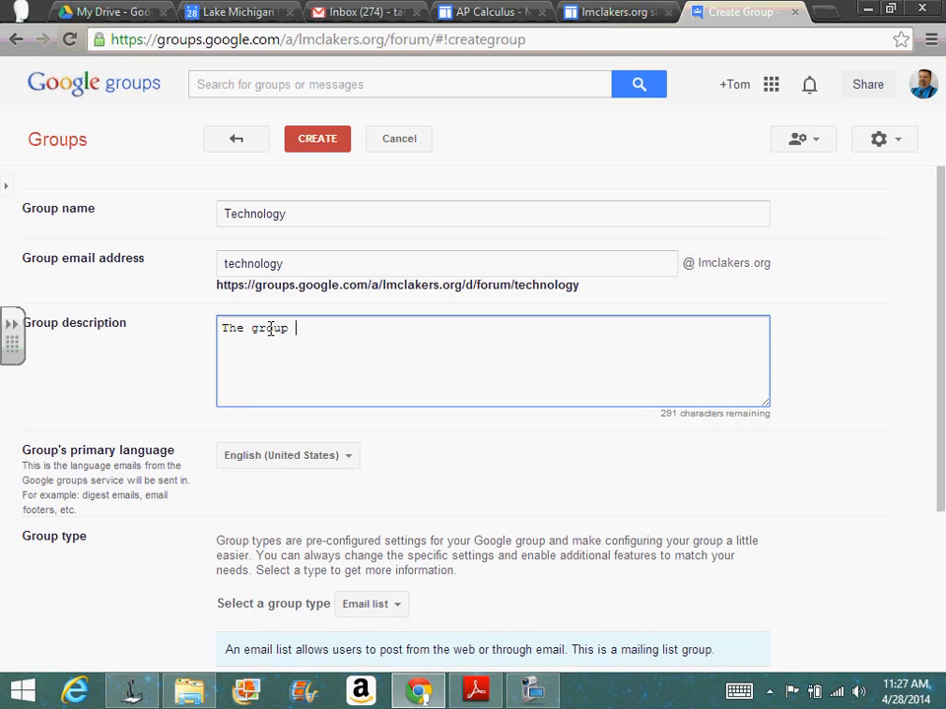
{"action": "type", "text": "discussion thread "}
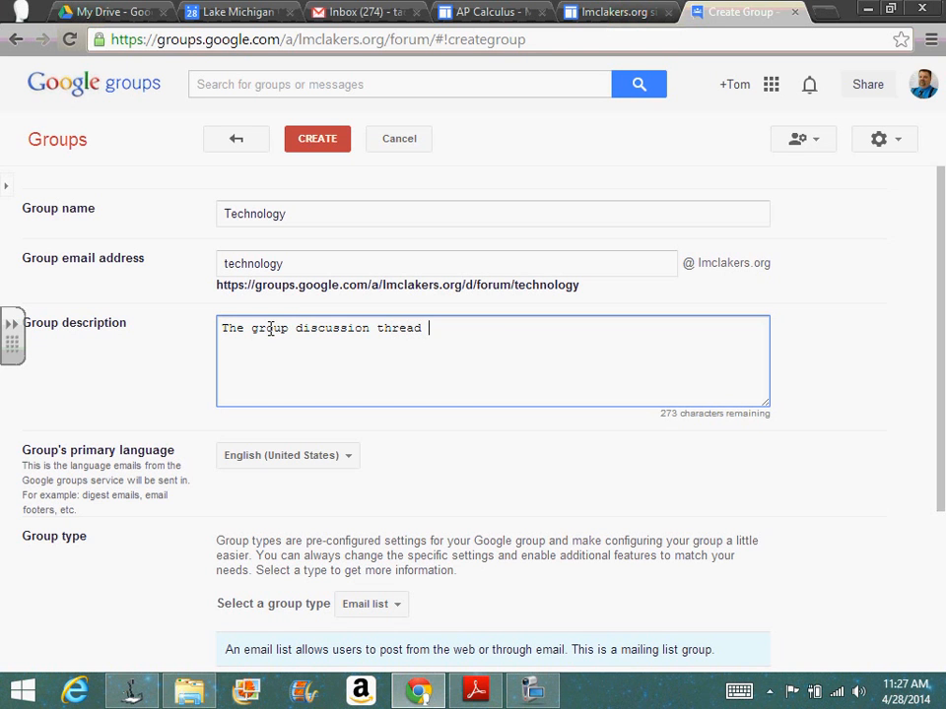
{"action": "type", "text": "for all thing"}
{"action": "key", "text": "BackSpace"}
{"action": "type", "text": "s techno"}
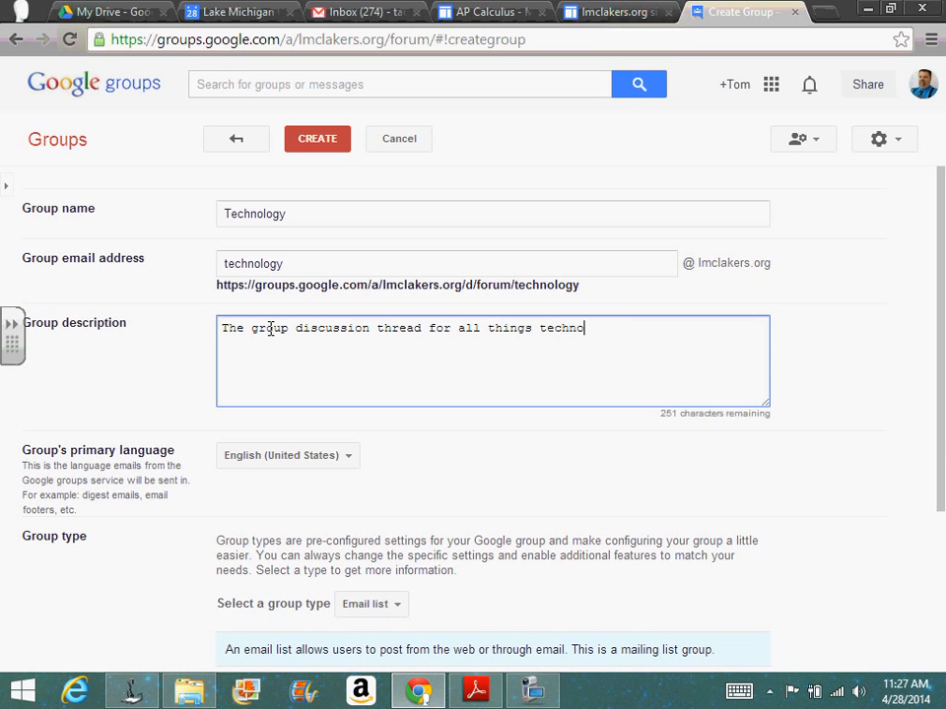
{"action": "type", "text": "logy."}
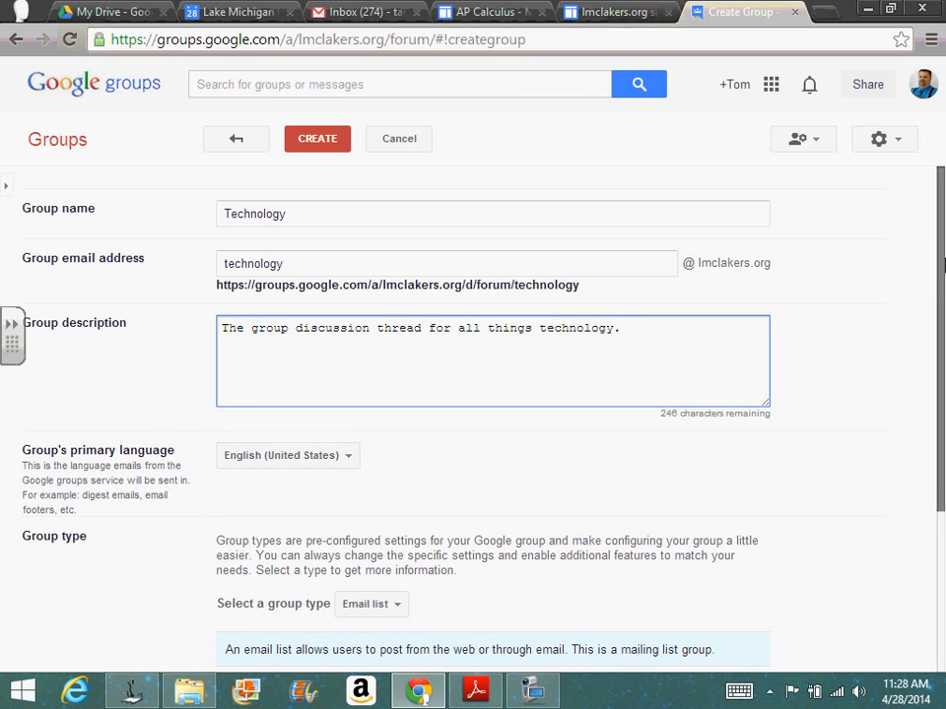
Step: Check the options for who can join the group, leave the basic permissions at their defaults, and create the group
{"action": "left_click_drag", "start_coordinate": [943, 264], "coordinate": [943, 423]}
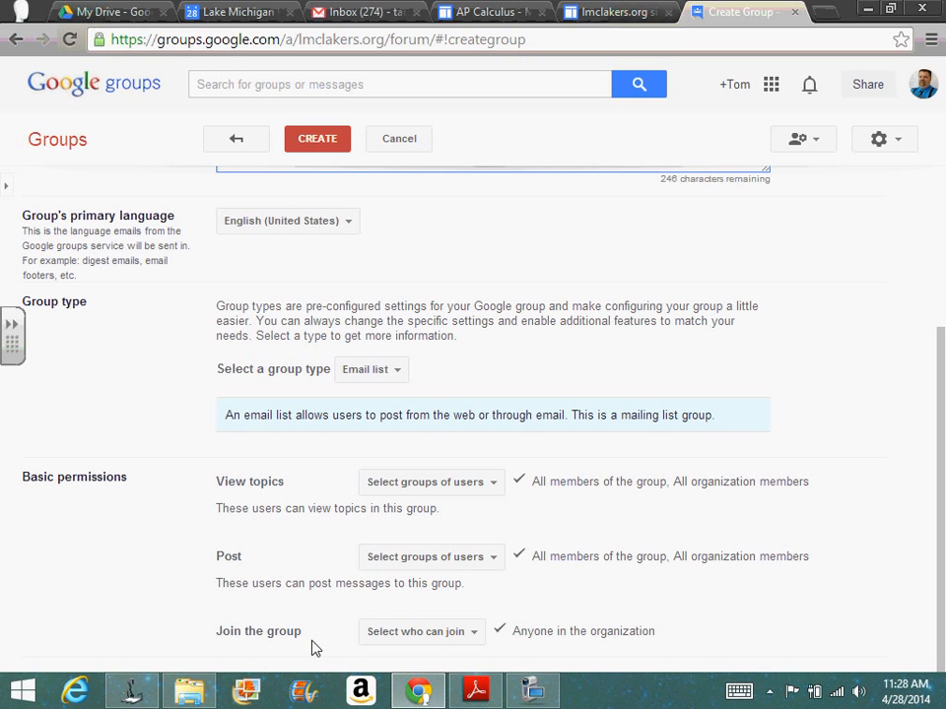
{"action": "left_click", "coordinate": [474, 635]}
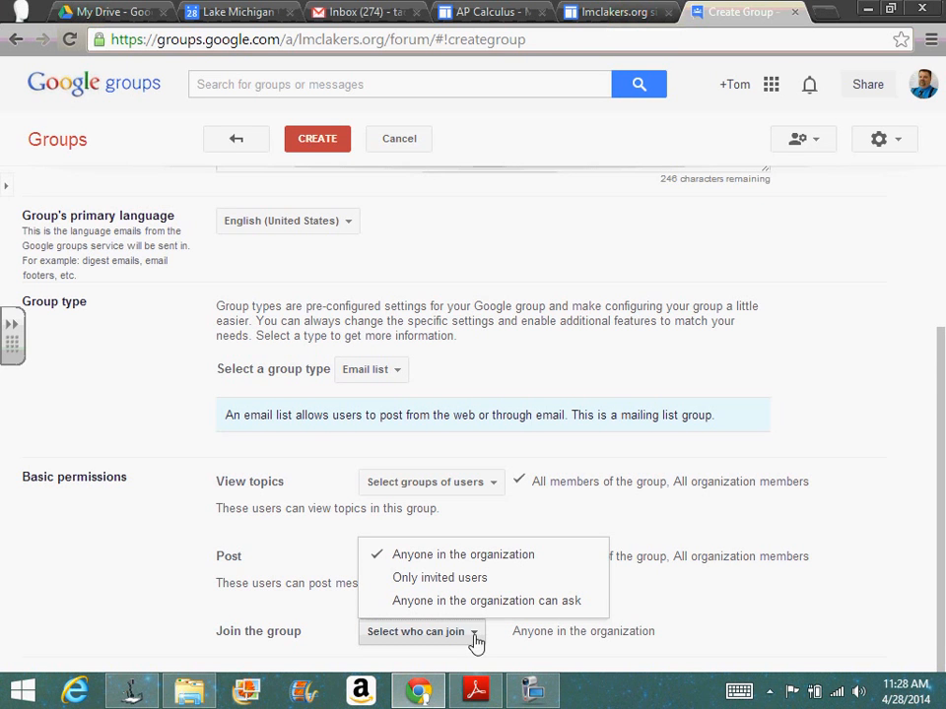
{"action": "left_click", "coordinate": [785, 511]}
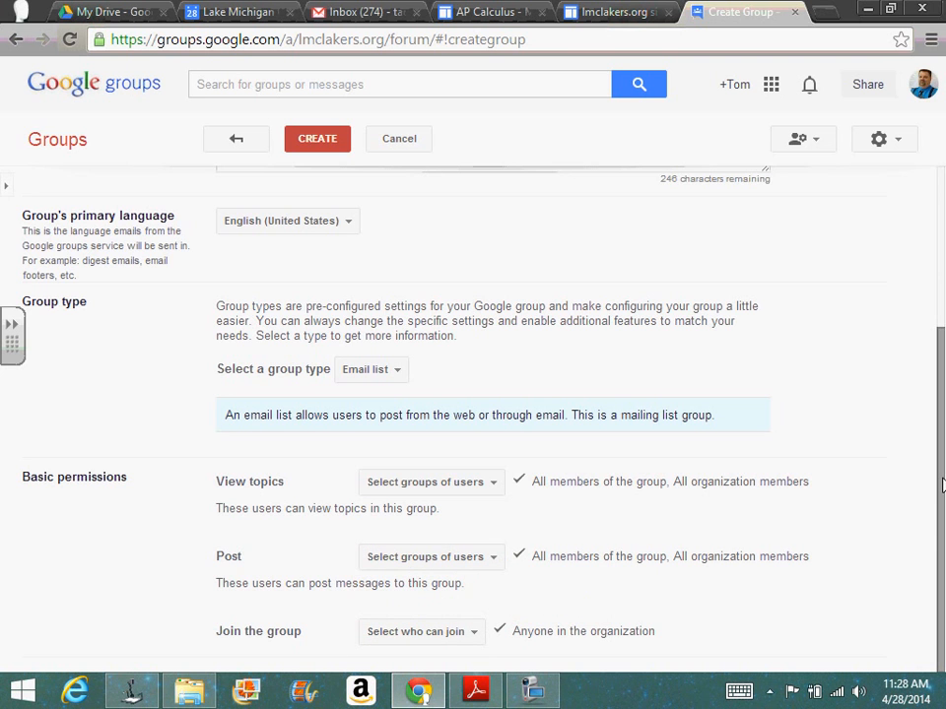
{"action": "left_click_drag", "start_coordinate": [942, 485], "coordinate": [942, 131]}
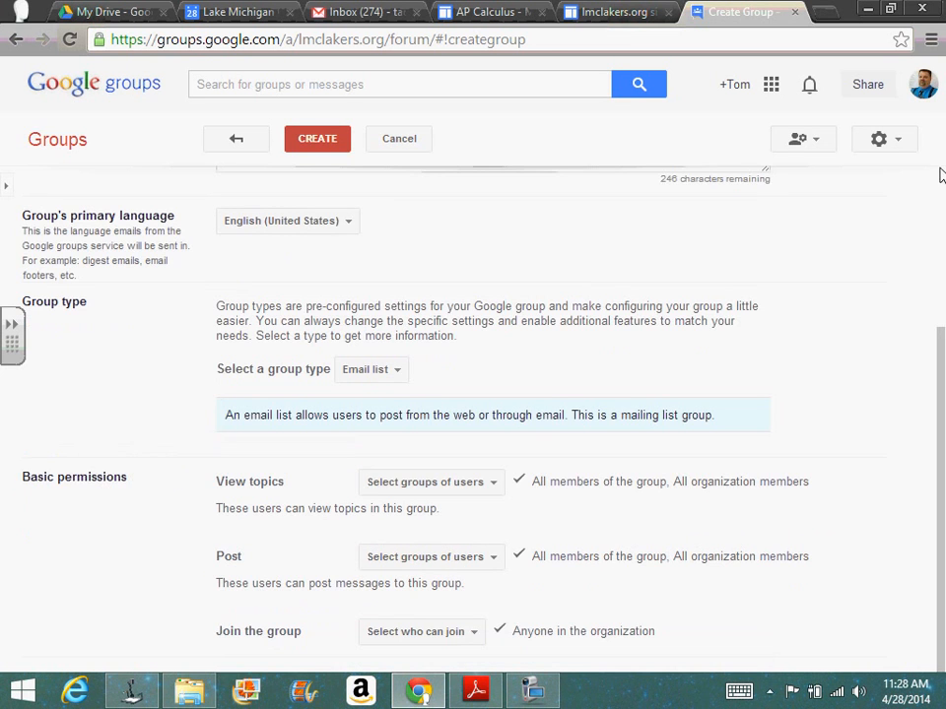
{"action": "left_click_drag", "start_coordinate": [942, 354], "coordinate": [943, 144]}
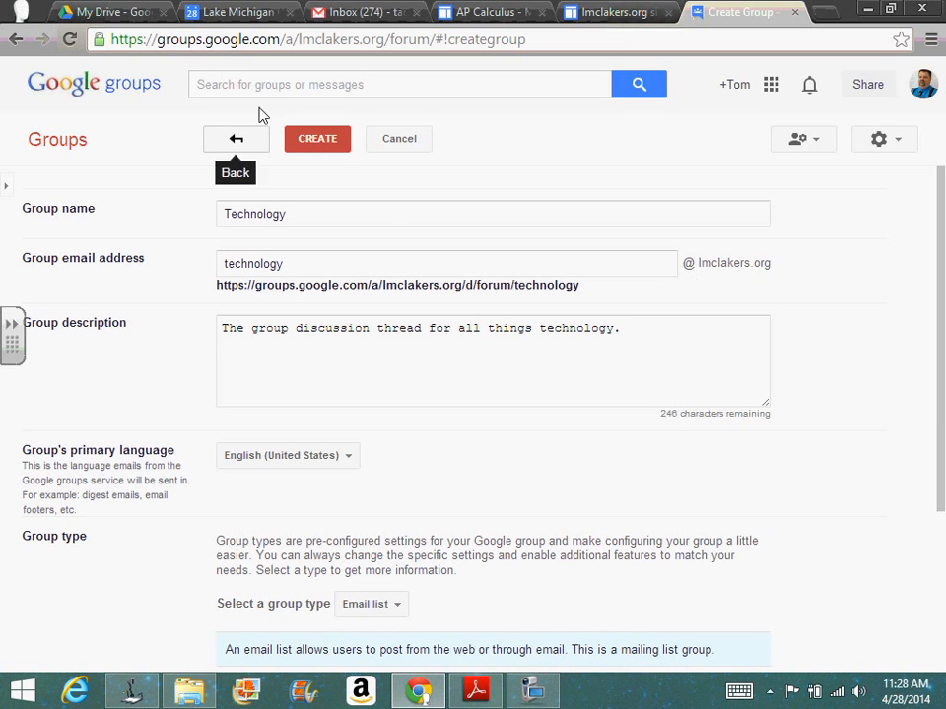
{"action": "left_click", "coordinate": [332, 142]}
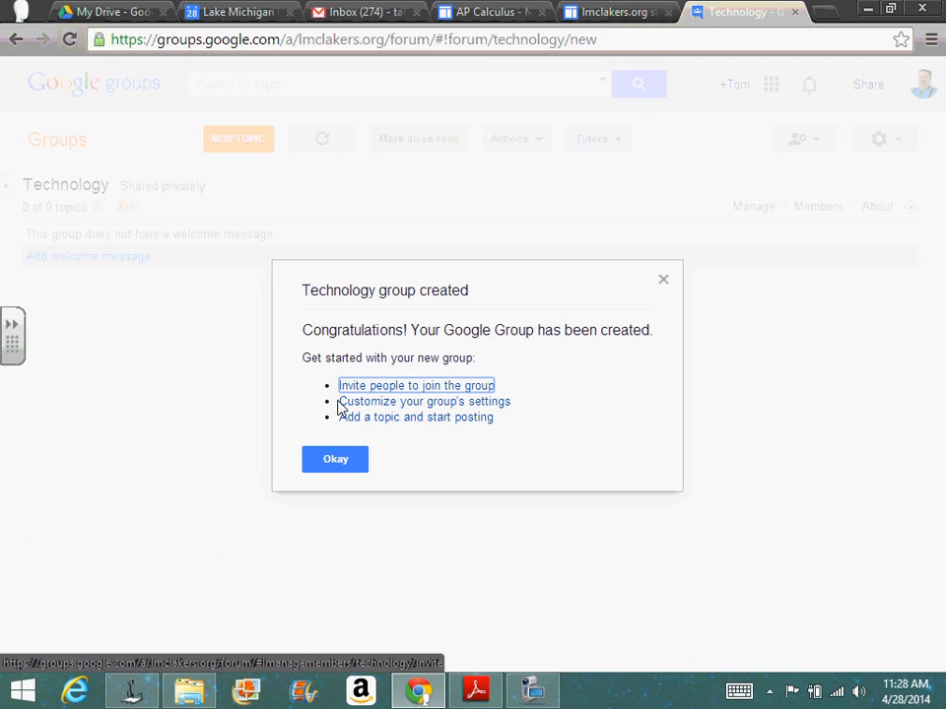
Step: Start inviting people to the new Technology group and enter the first two invitees' e-mail addresses from the suggested contacts
{"action": "left_click", "coordinate": [412, 386]}
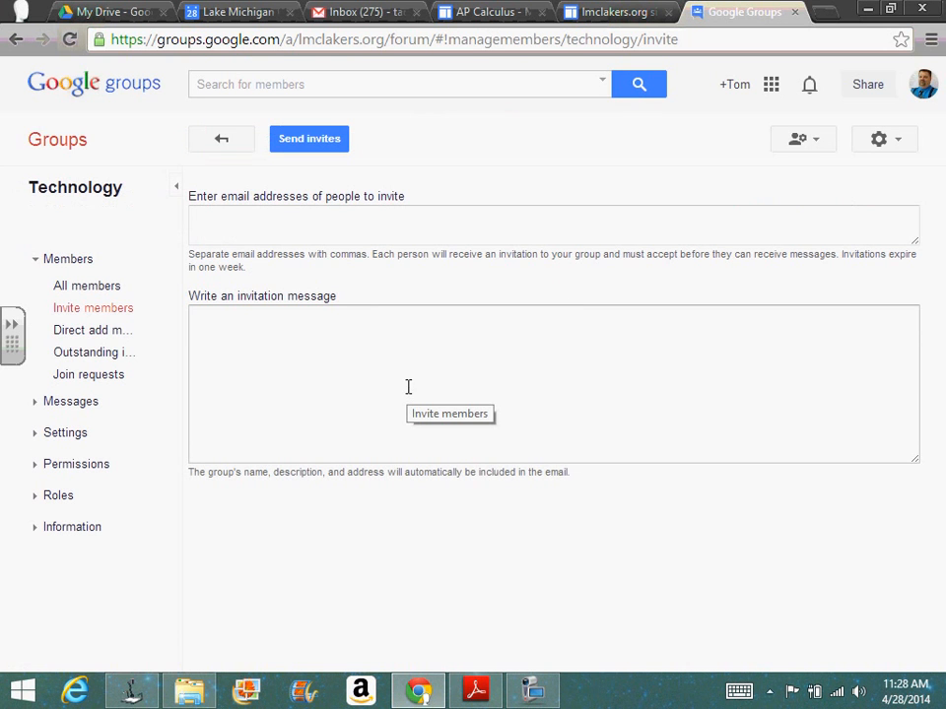
{"action": "left_click", "coordinate": [337, 219]}
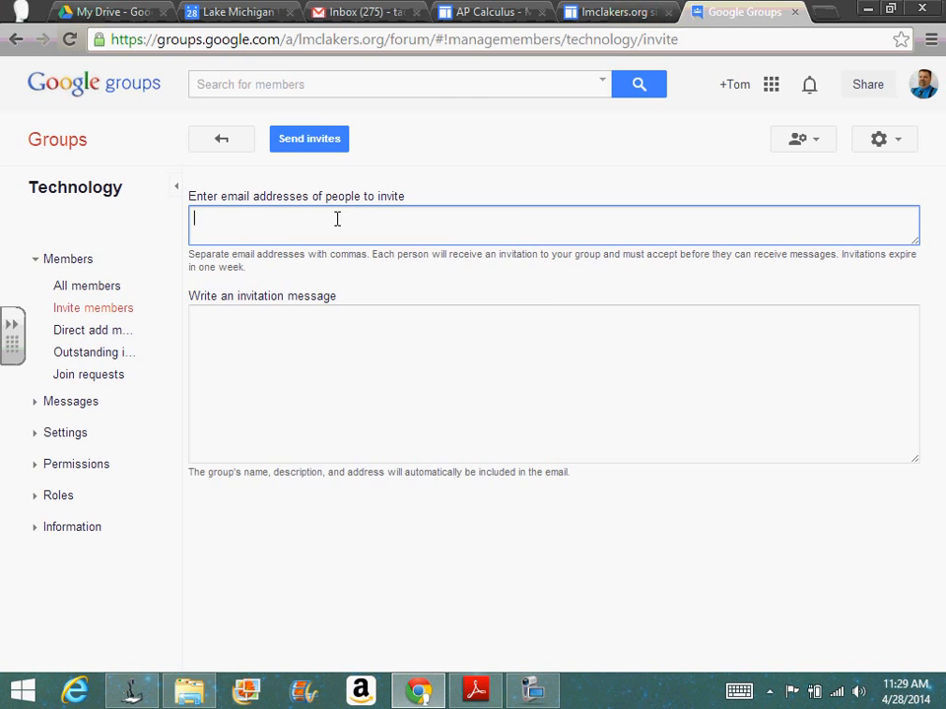
{"action": "type", "text": "1"}
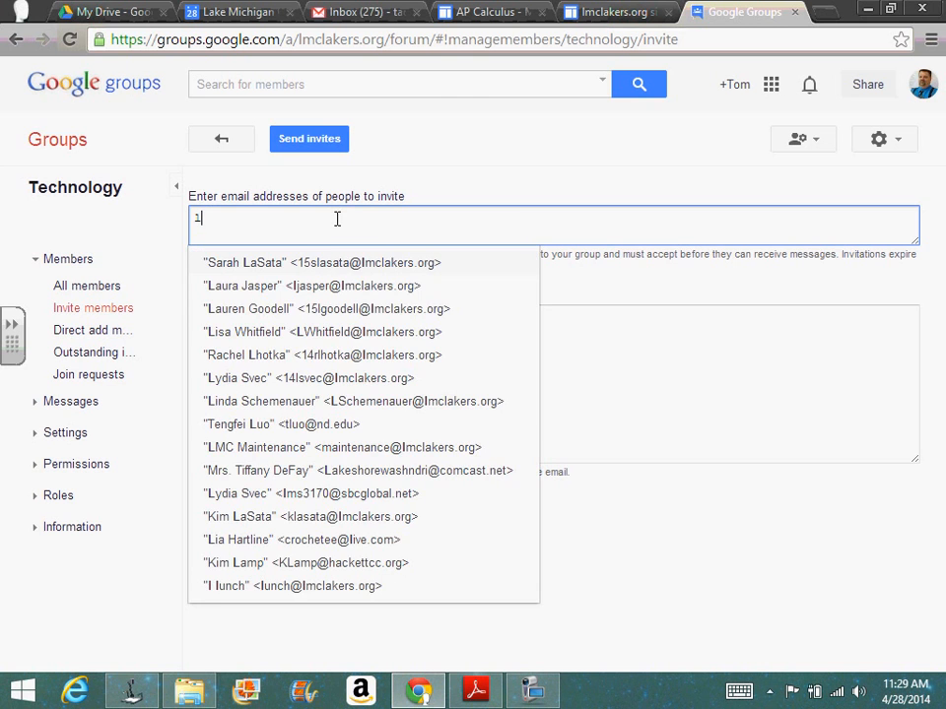
{"action": "left_click", "coordinate": [316, 288]}
{"action": "type", "text": "dou"}
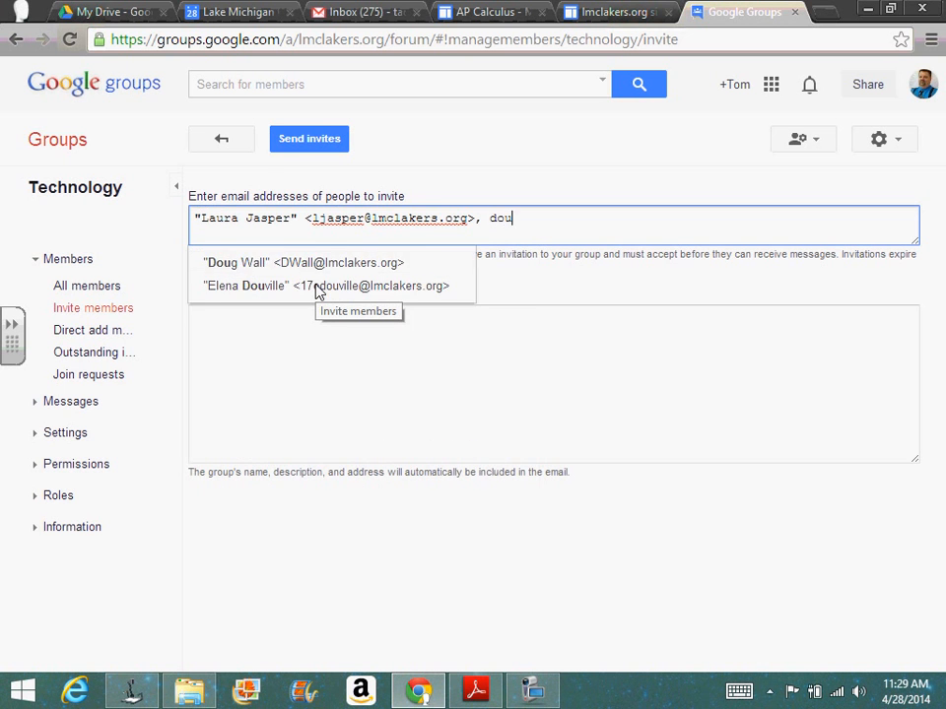
{"action": "key", "text": "Return"}
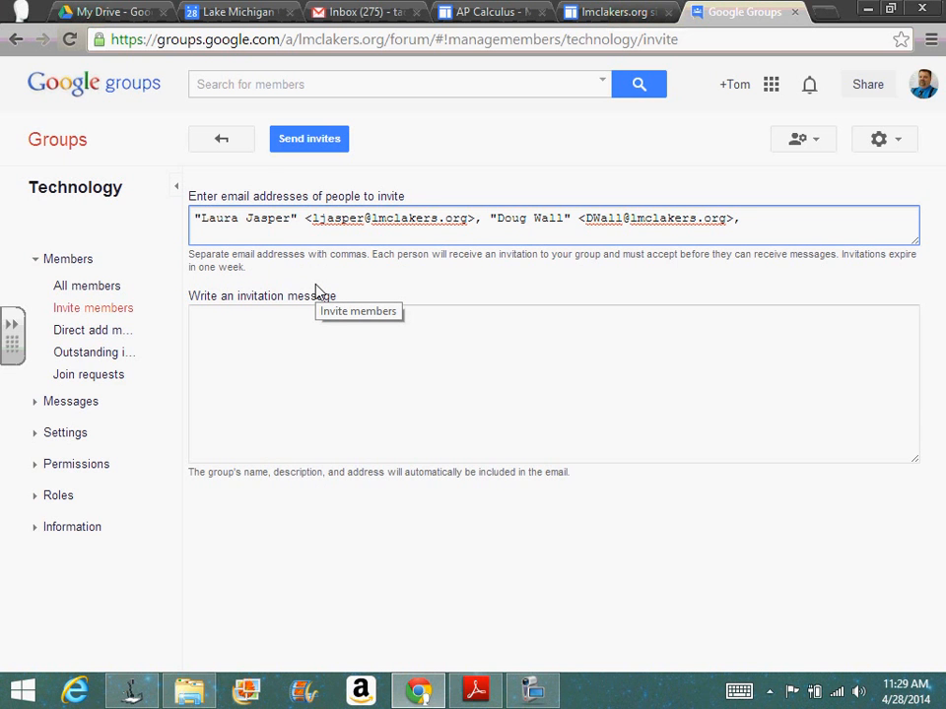
Step: Add three more school colleagues' e-mail addresses from the suggested contacts to the list of people to invite
{"action": "type", "text": "dav"}
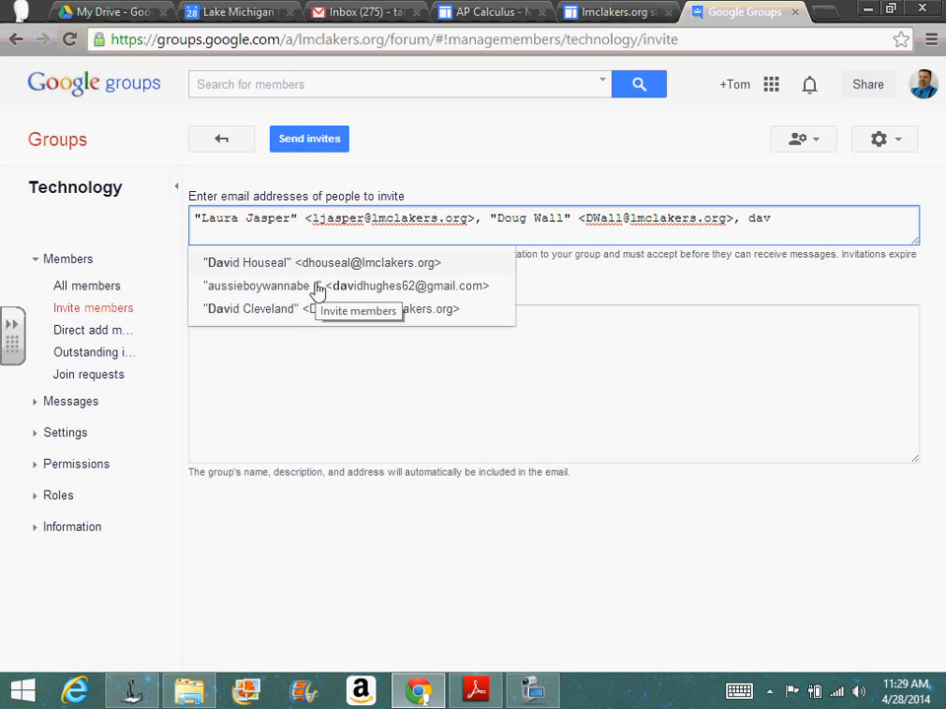
{"action": "left_click", "coordinate": [334, 267]}
{"action": "type", "text": "lin"}
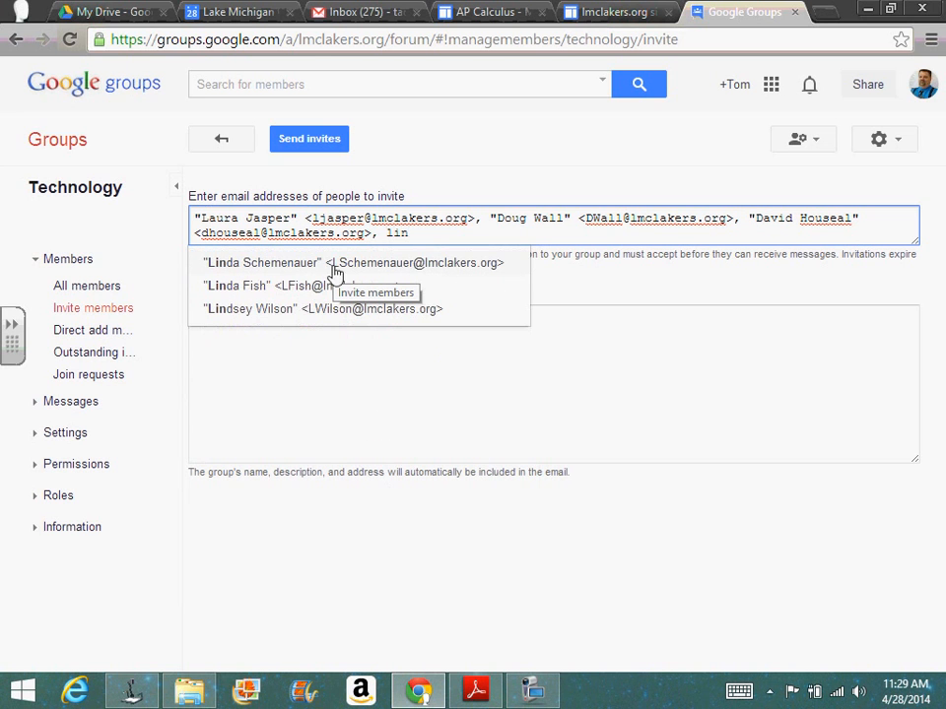
{"action": "left_click", "coordinate": [334, 264]}
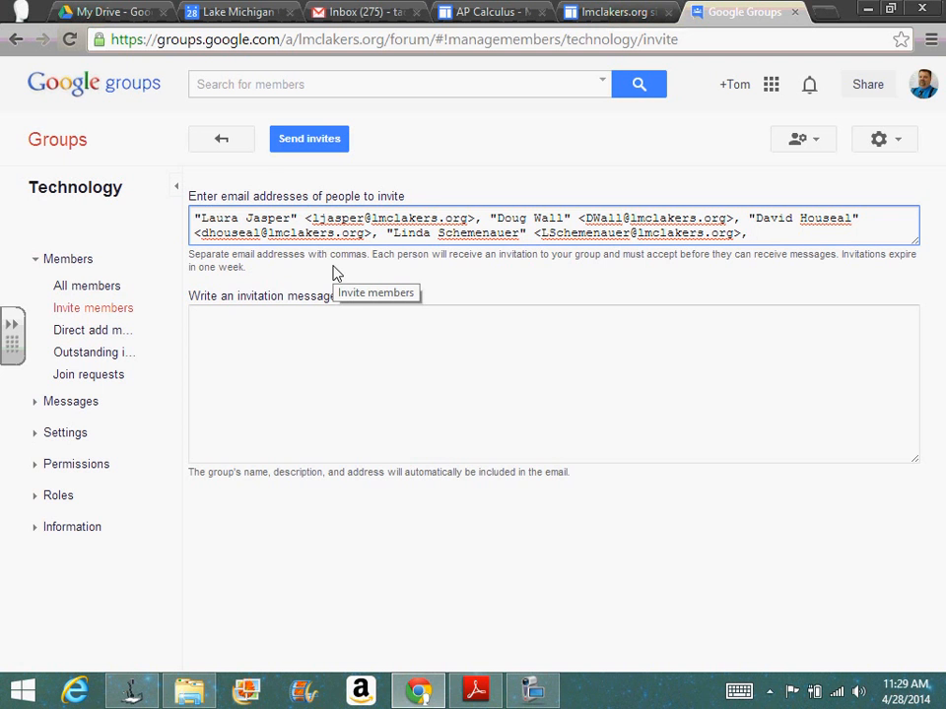
{"action": "type", "text": "cd"}
{"action": "key", "text": "BackSpace"}
{"action": "type", "text": "a"}
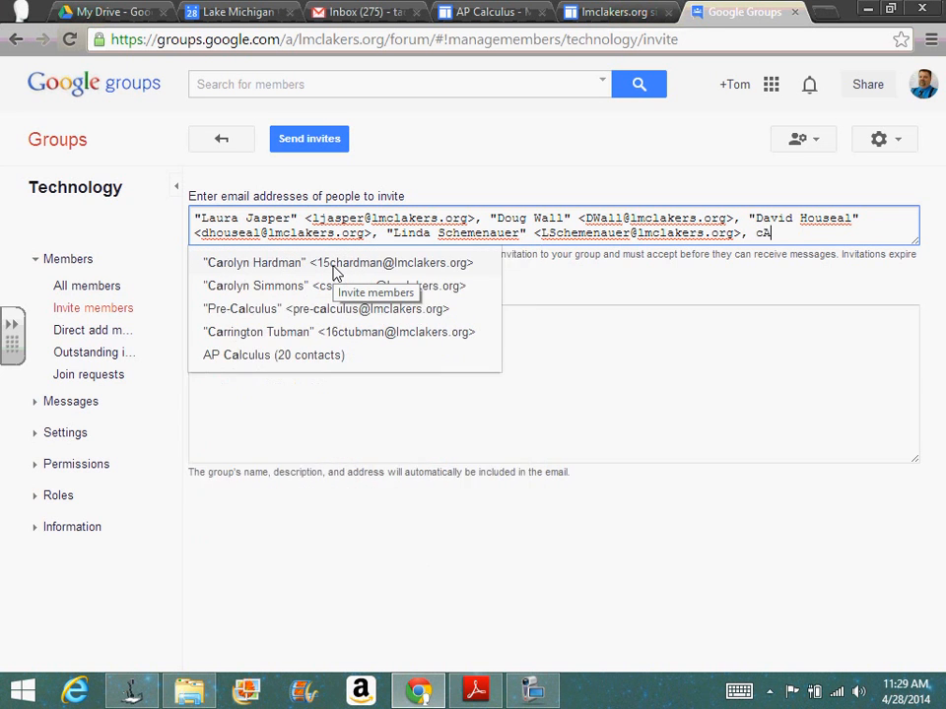
{"action": "key", "text": "BackSpace"}
{"action": "key", "text": "BackSpace"}
{"action": "type", "text": "car"}
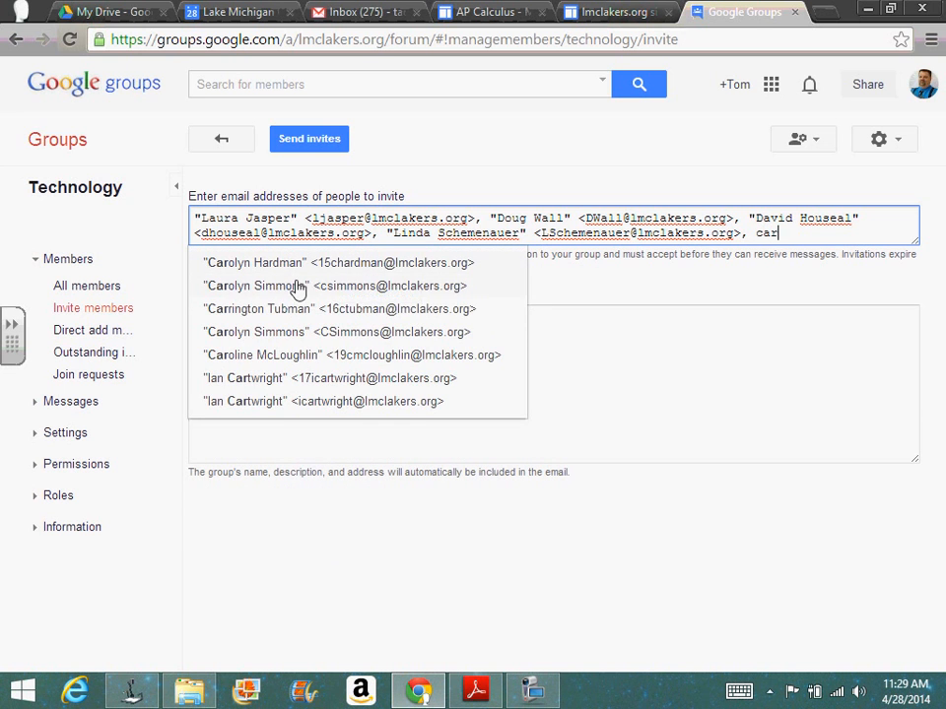
{"action": "left_click", "coordinate": [297, 286]}
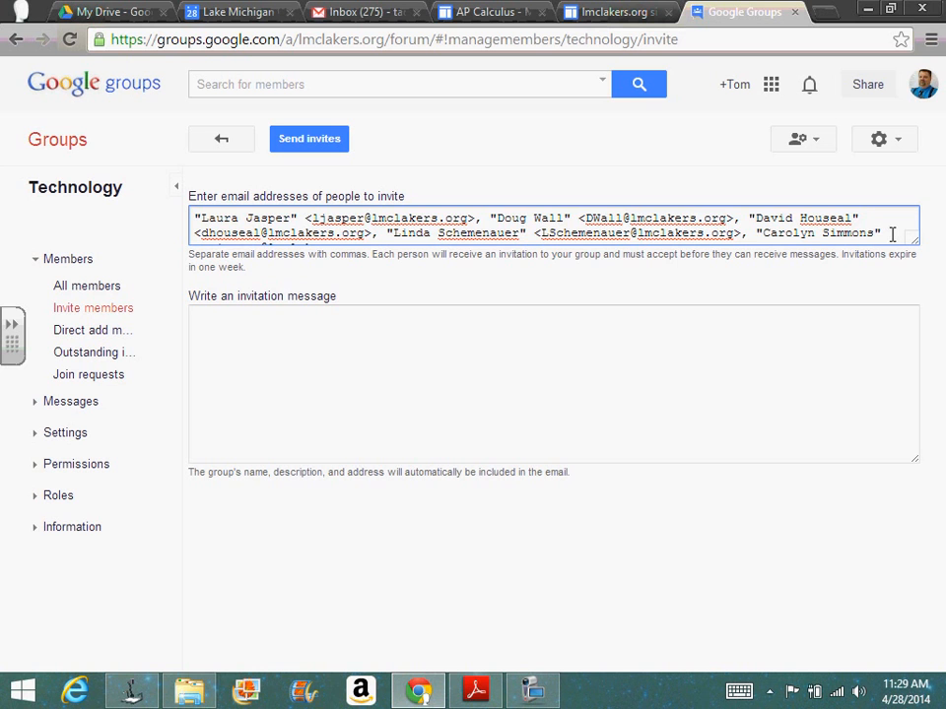
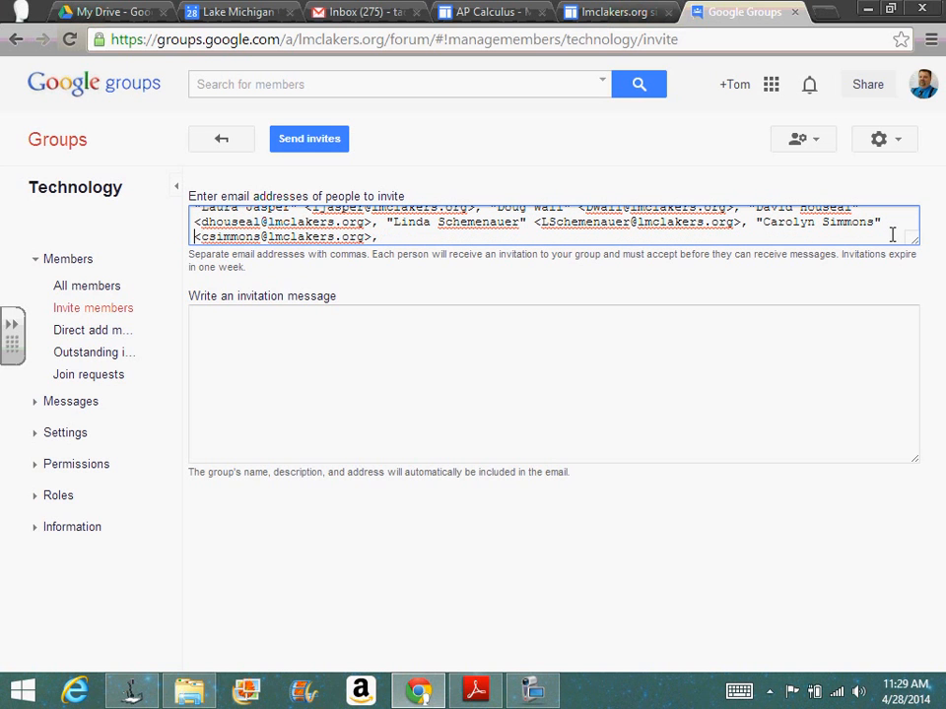
Step: Append two further colleagues' e-mail addresses at the end of the invitee list
{"action": "left_click", "coordinate": [861, 239]}
{"action": "type", "text": "and"}
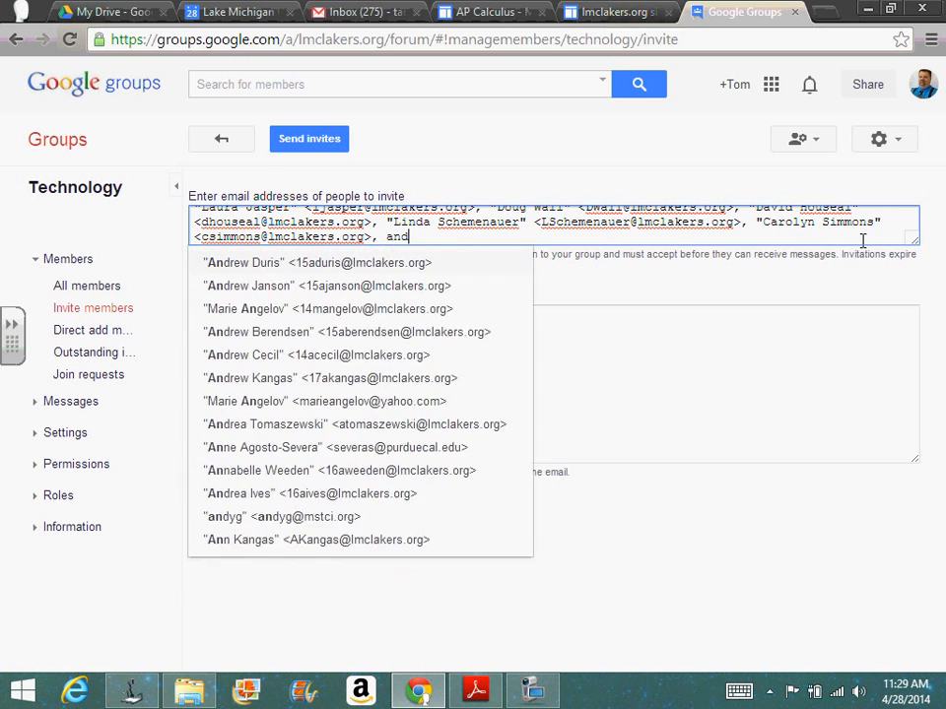
{"action": "type", "text": "rea"}
{"action": "key", "text": "Return"}
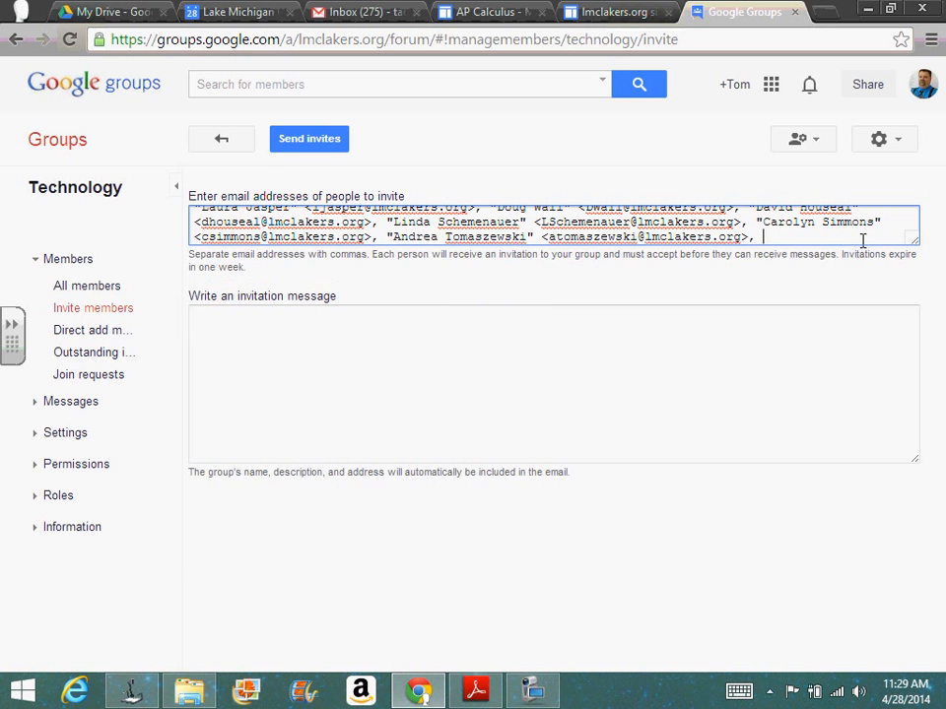
{"action": "type", "text": "john"}
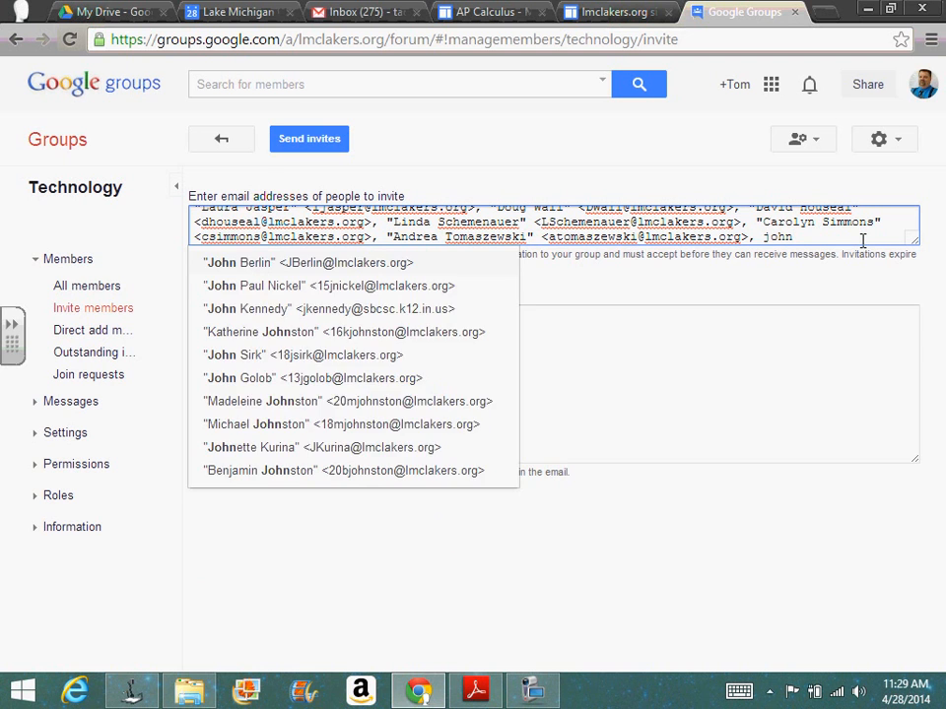
{"action": "key", "text": "Return"}
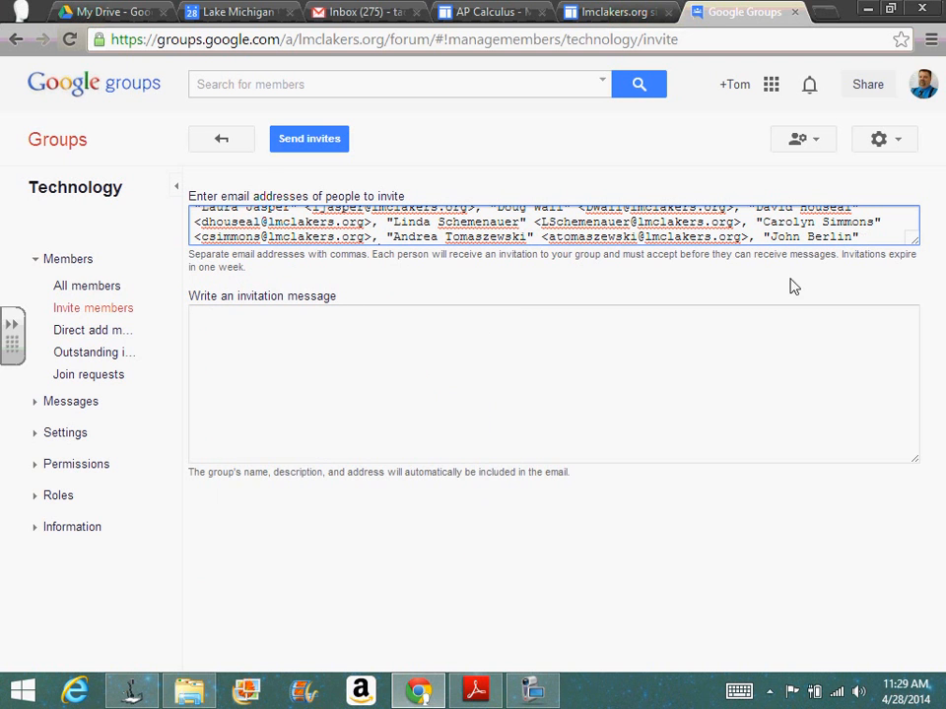
Step: Write the invitation message "This is a group that will focus on the use of technology in the classroom."
{"action": "left_click", "coordinate": [680, 359]}
{"action": "type", "text": "This "}
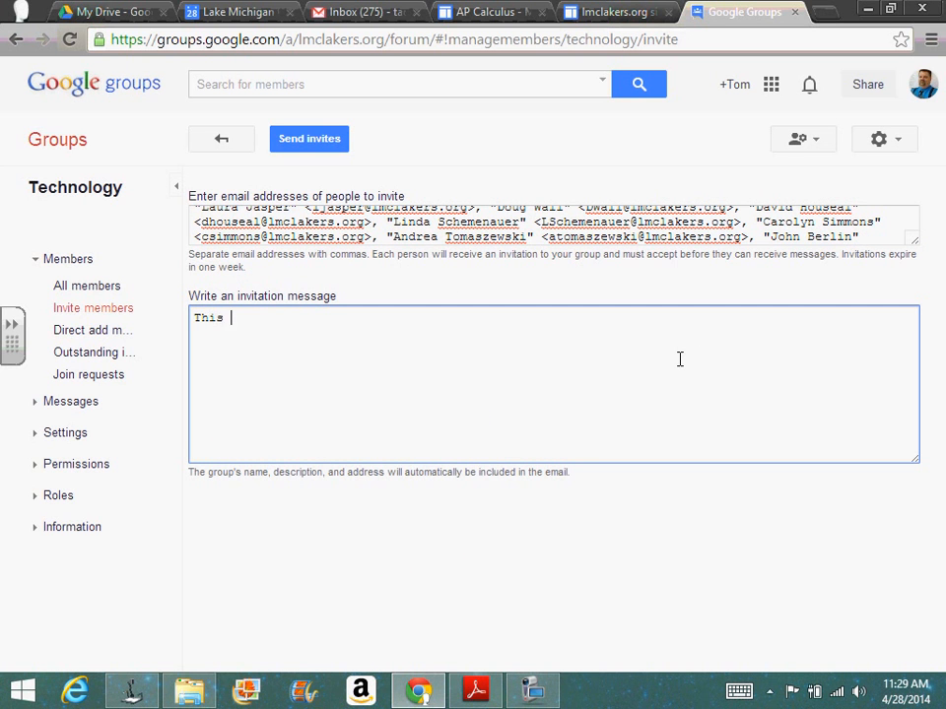
{"action": "type", "text": "is a group"}
{"action": "key", "text": "BackSpace"}
{"action": "key", "text": "BackSpace"}
{"action": "type", "text": "up"}
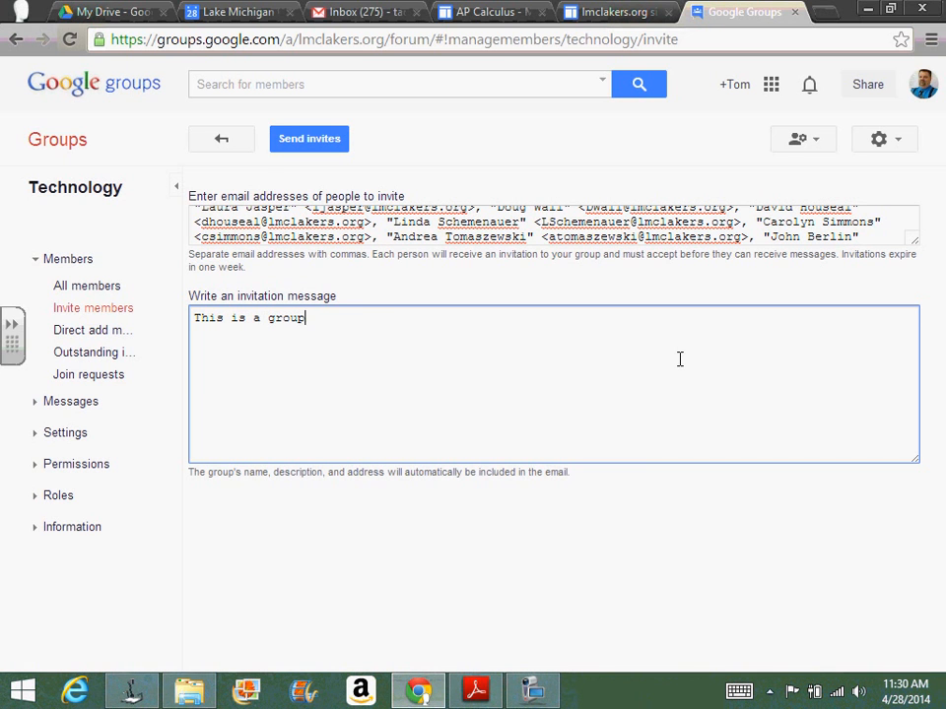
{"action": "type", "text": " that wi"}
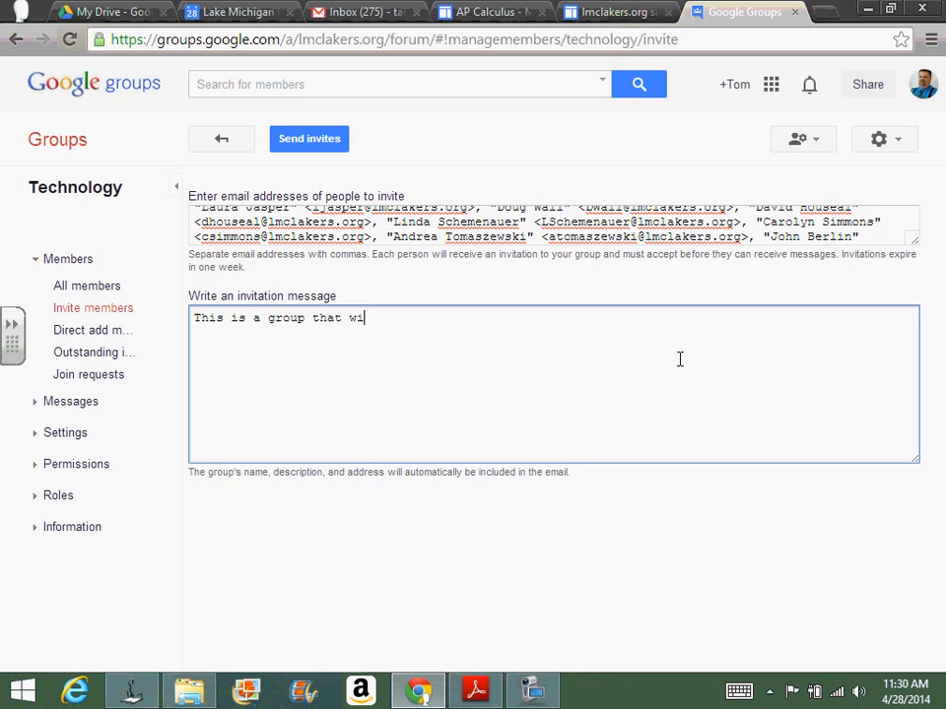
{"action": "type", "text": "ll focus on the use "}
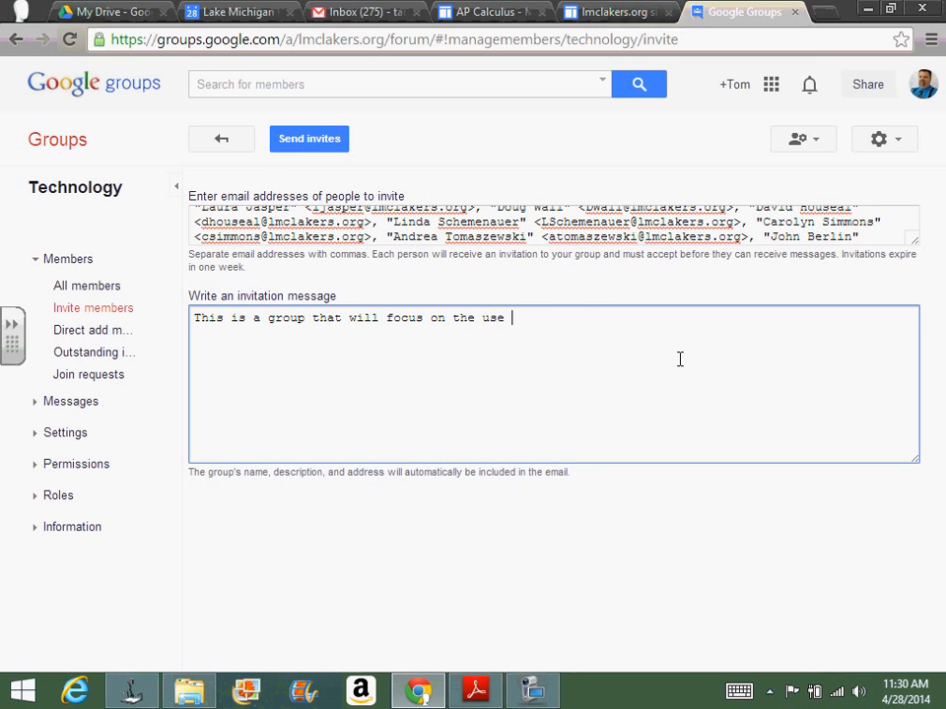
{"action": "type", "text": "of technology in the c"}
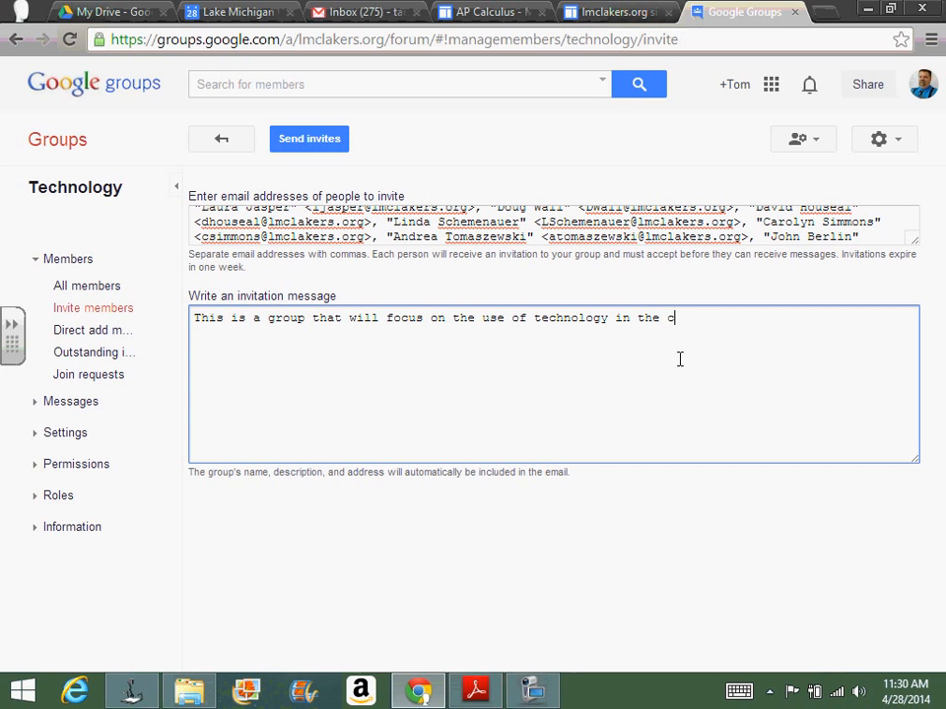
{"action": "type", "text": "lassroom. Please j"}
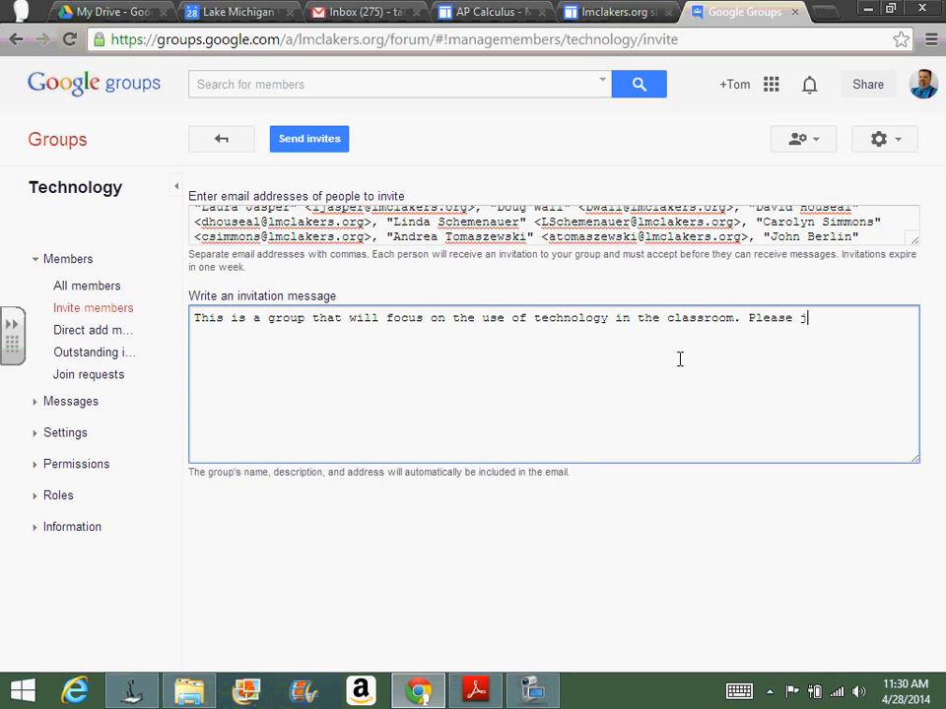
{"action": "type", "text": "oin the group."}
Step: Finish the invitation message with "Please join the group." and a "Thanks," line with the sender's name, and send the invitations
{"action": "key", "text": "Return"}
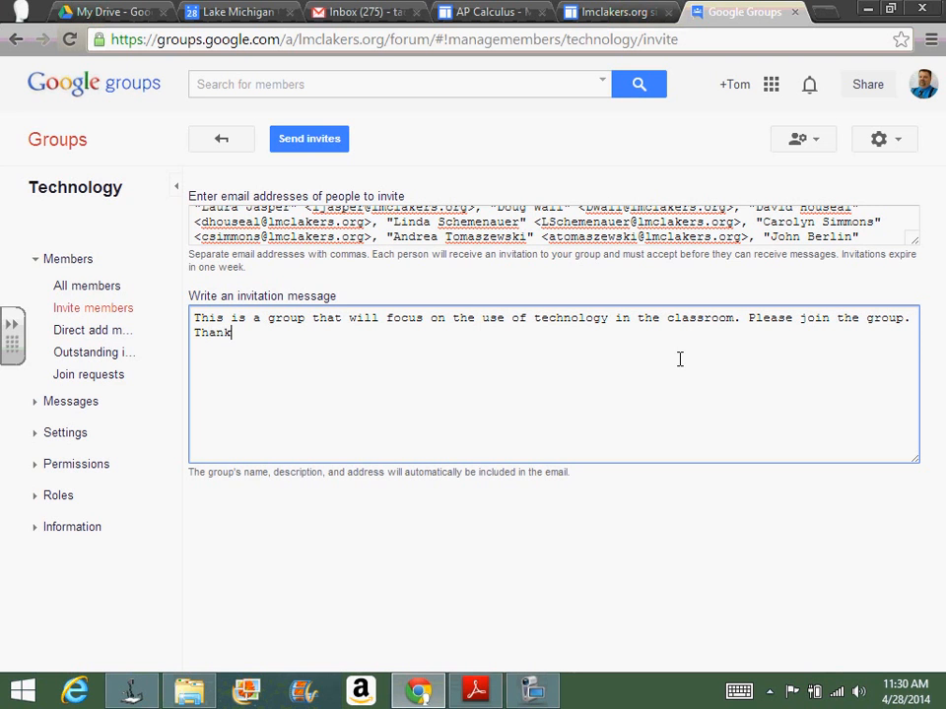
{"action": "left_click", "coordinate": [308, 143]}
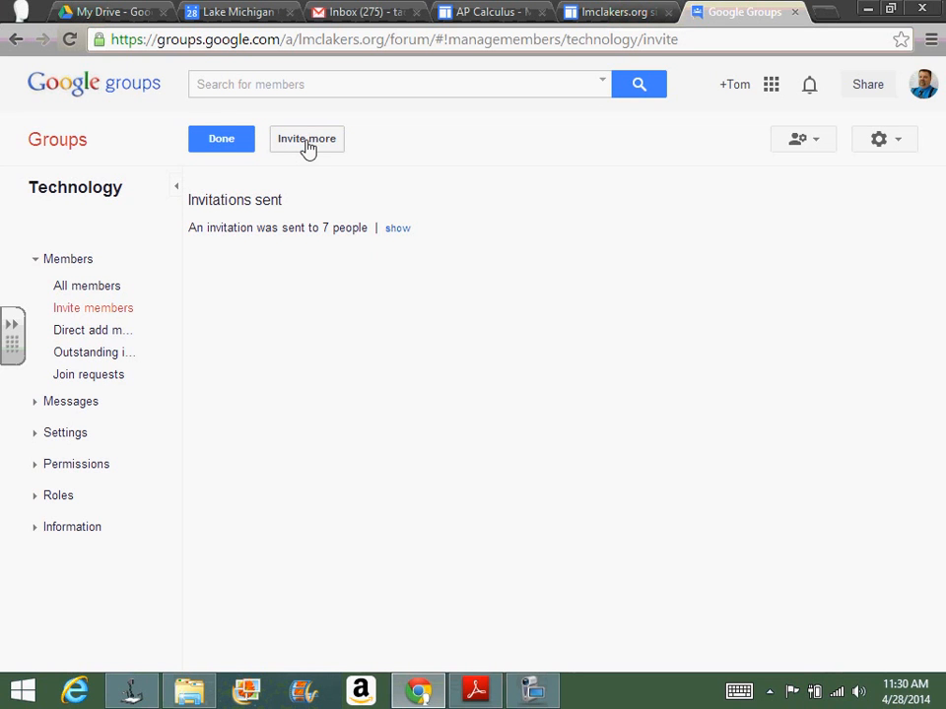
Step: Start adding members directly to the Technology group and enter the first two colleagues' e-mail addresses from the suggested contacts
{"action": "left_click", "coordinate": [104, 335]}
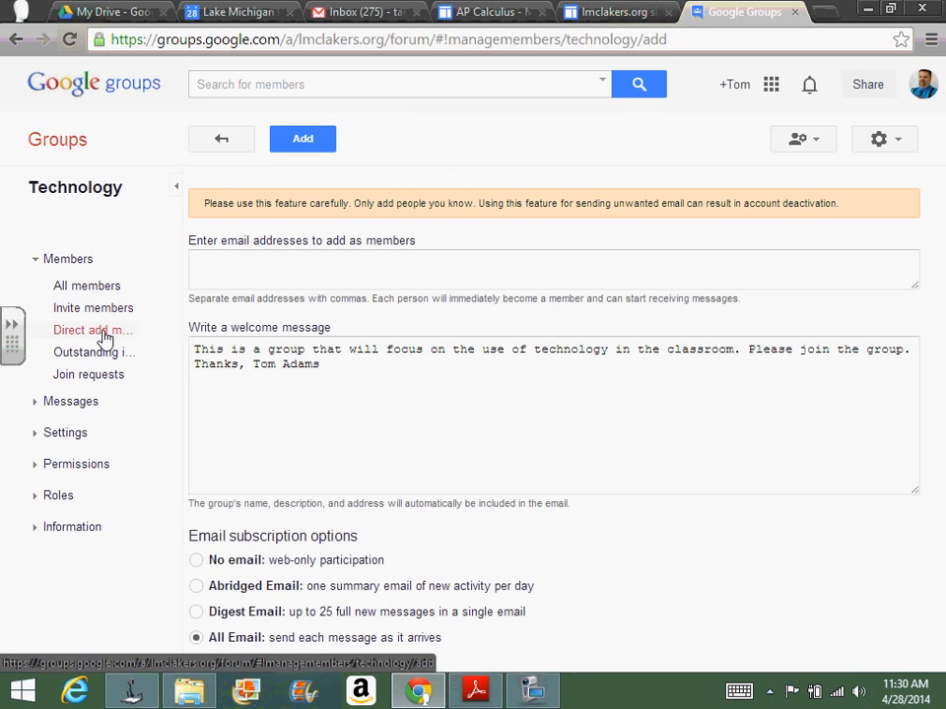
{"action": "left_click", "coordinate": [238, 276]}
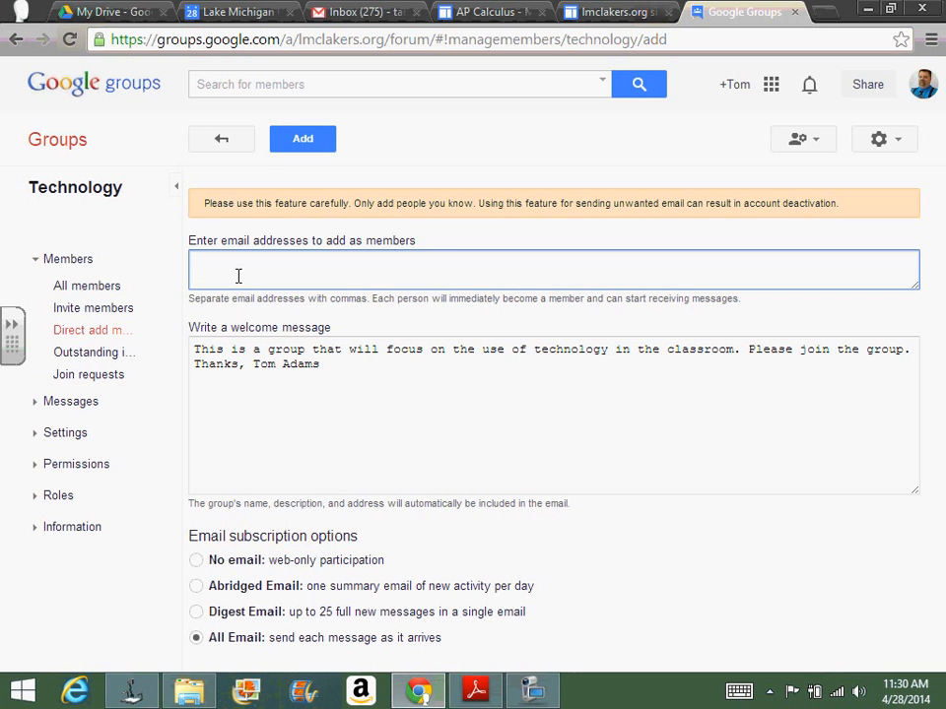
{"action": "type", "text": "ger"}
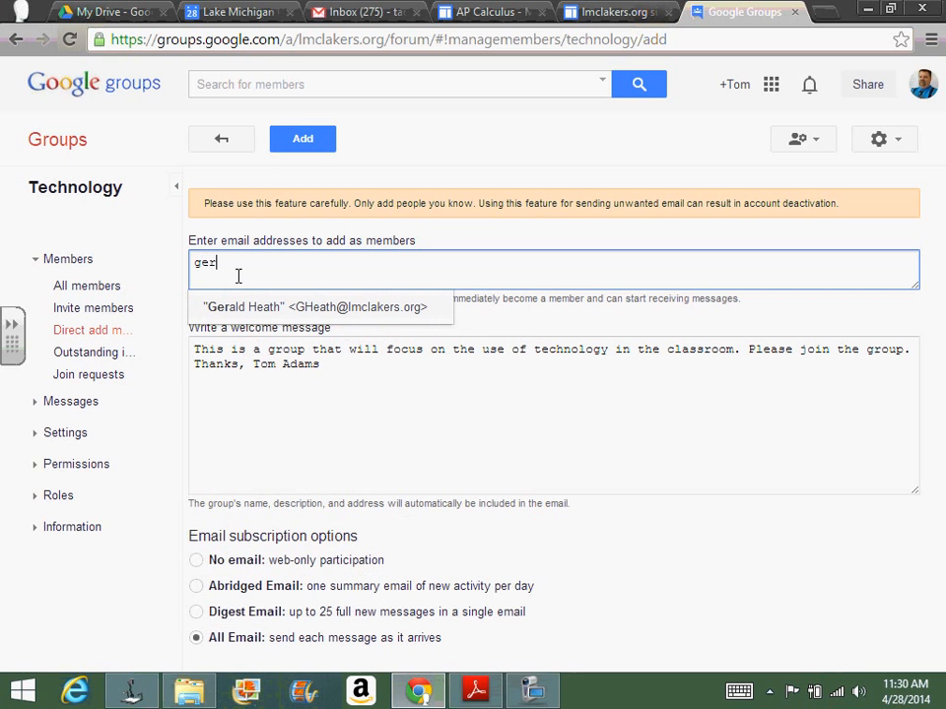
{"action": "key", "text": "Return"}
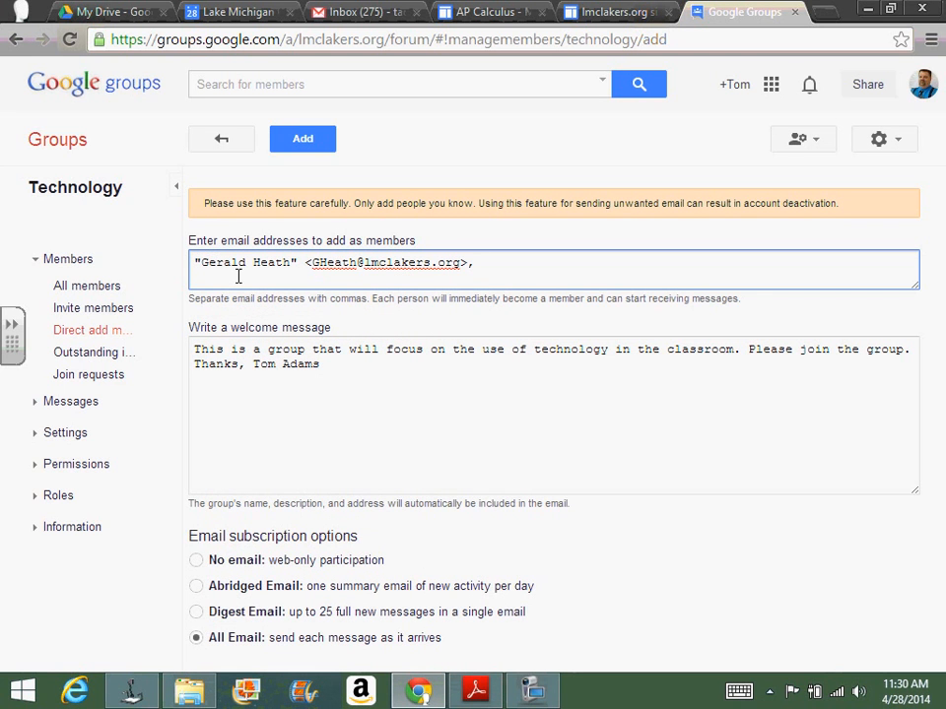
{"action": "type", "text": "z"}
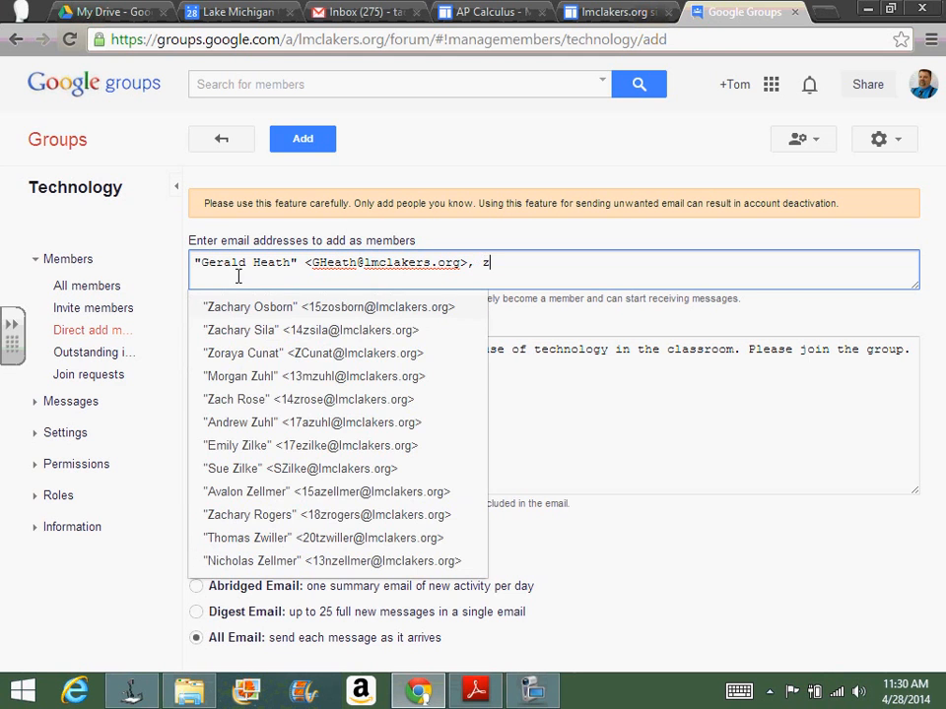
{"action": "left_click", "coordinate": [240, 355]}
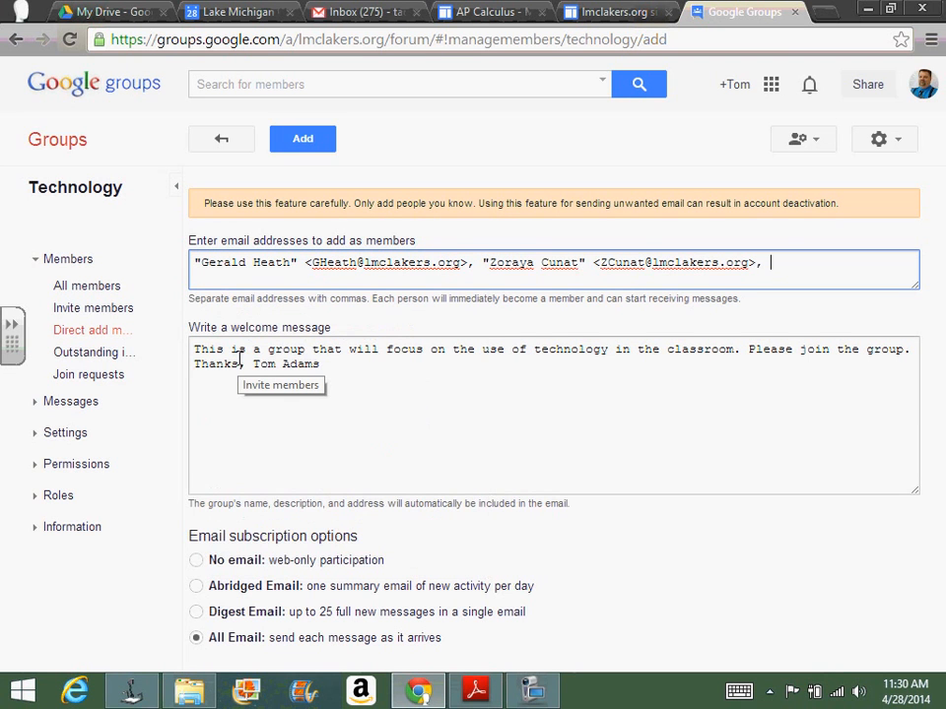
Step: Enter a third colleague's e-mail address from the suggested contacts and add all three people as members
{"action": "type", "text": "ch"}
{"action": "key", "text": "BackSpace"}
{"action": "key", "text": "BackSpace"}
{"action": "type", "text": "k"}
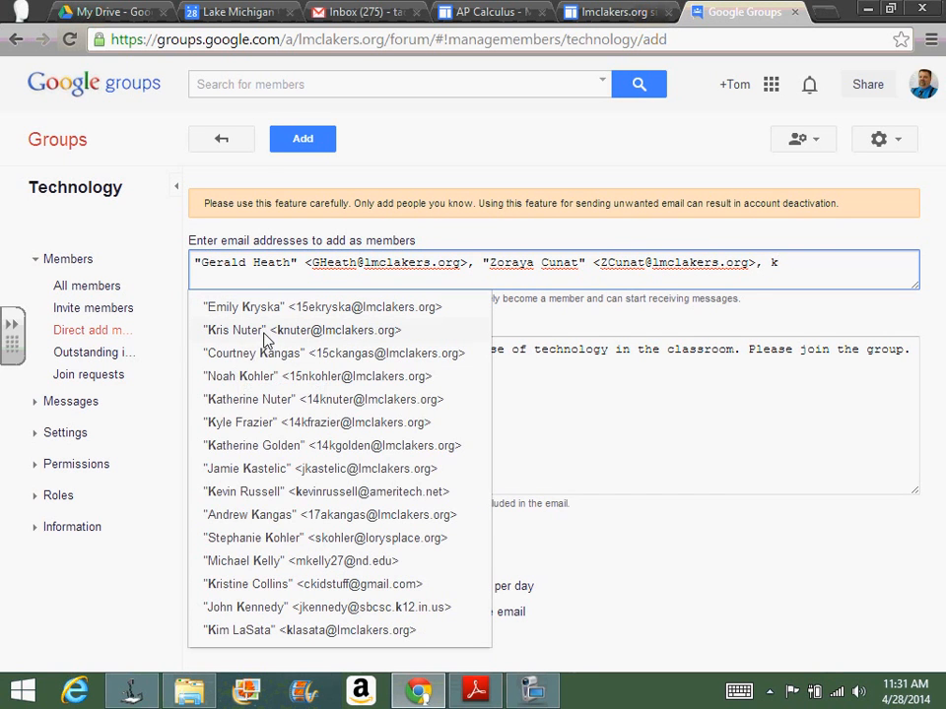
{"action": "left_click", "coordinate": [257, 329]}
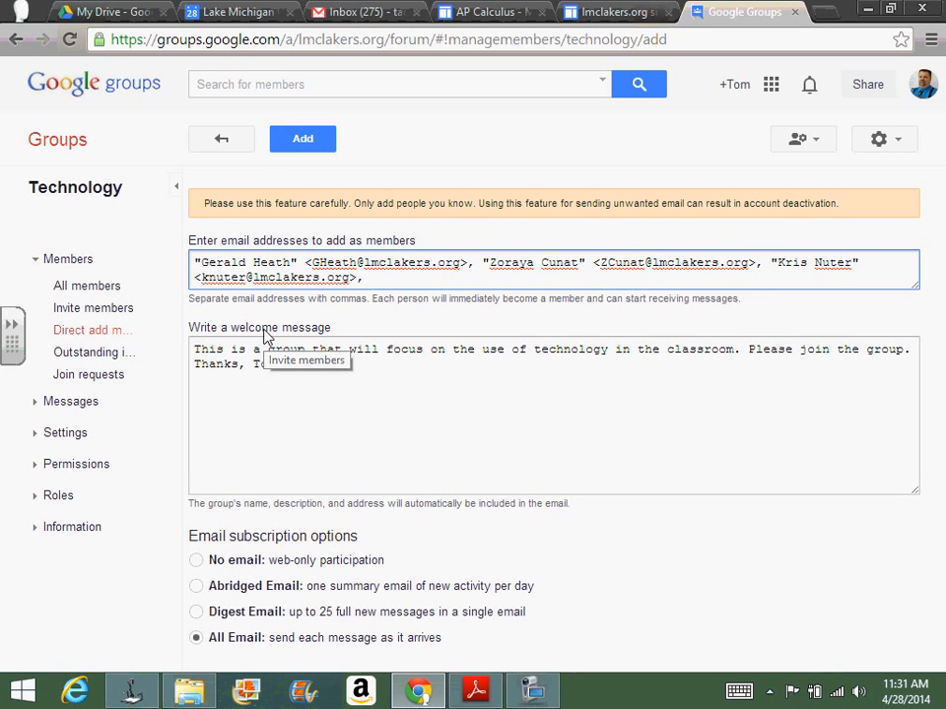
{"action": "left_click", "coordinate": [321, 149]}
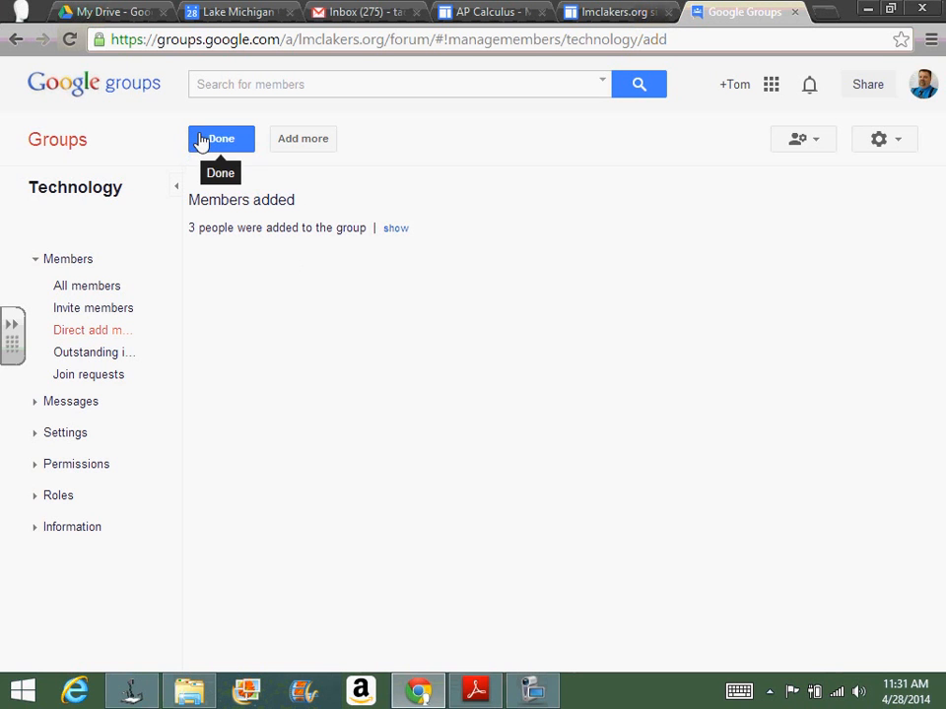
Step: Examine the Technology group's management options for messages, settings, permissions and roles
{"action": "left_click", "coordinate": [77, 410]}
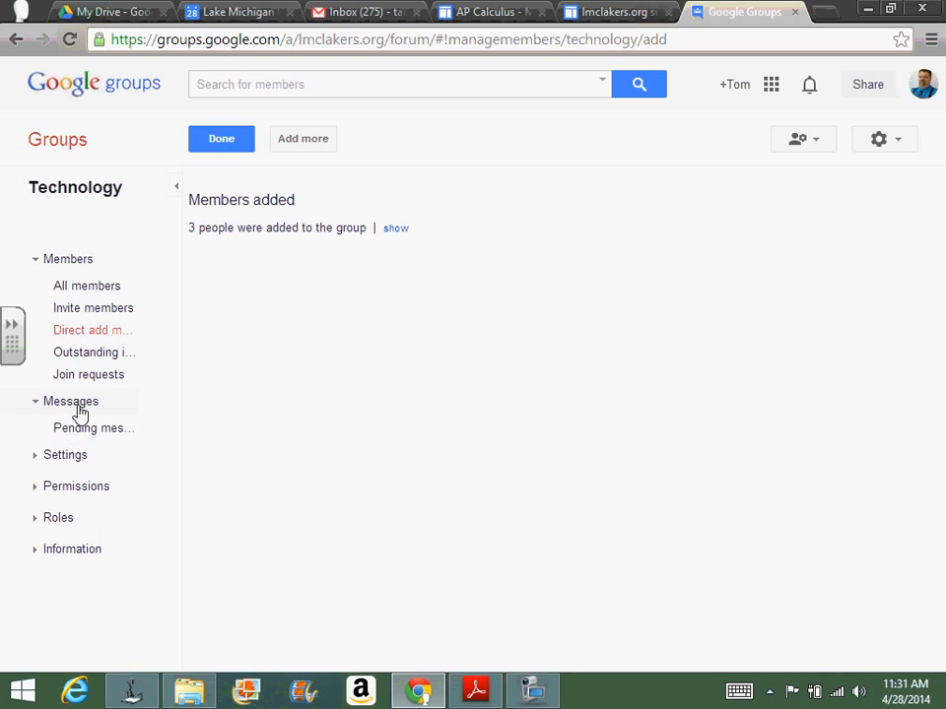
{"action": "left_click", "coordinate": [78, 461]}
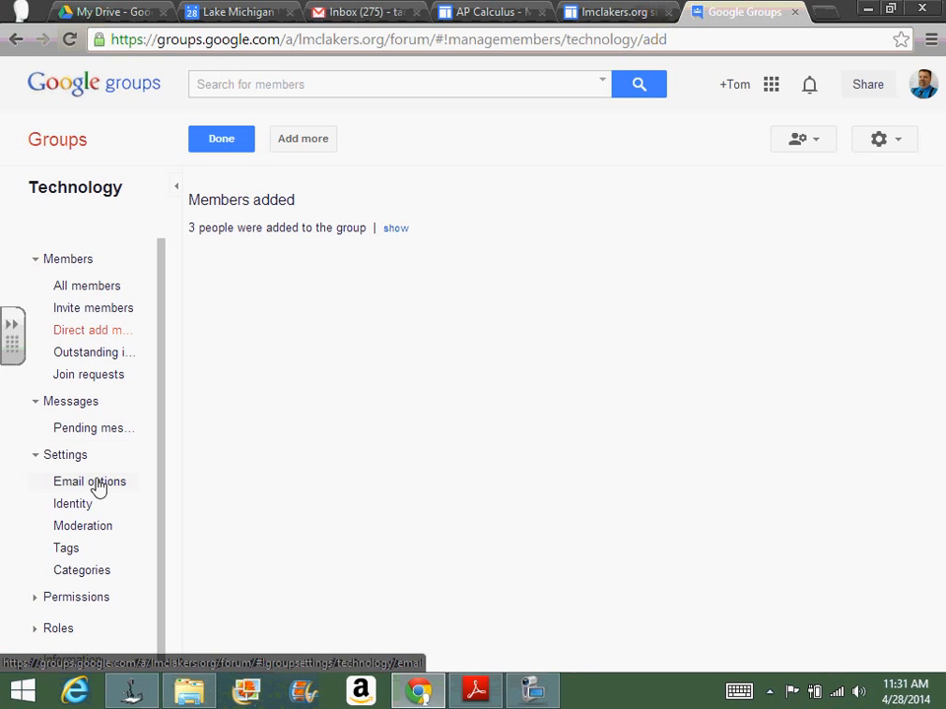
{"action": "left_click", "coordinate": [86, 601]}
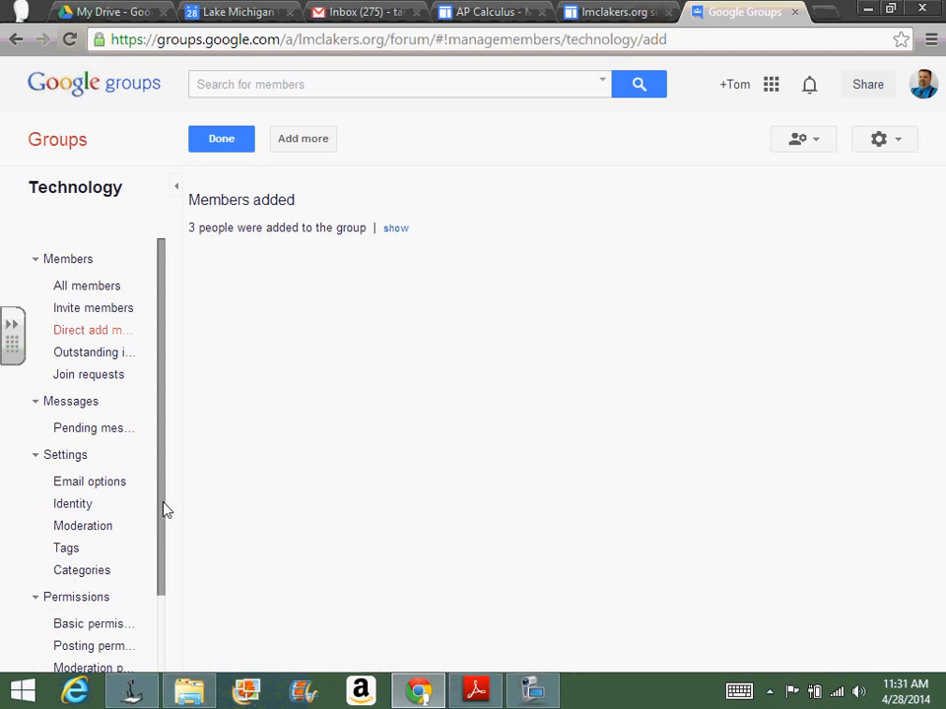
{"action": "scroll", "coordinate": [165, 508], "scroll_direction": "down", "scroll_amount": 2}
{"action": "left_click", "coordinate": [63, 610]}
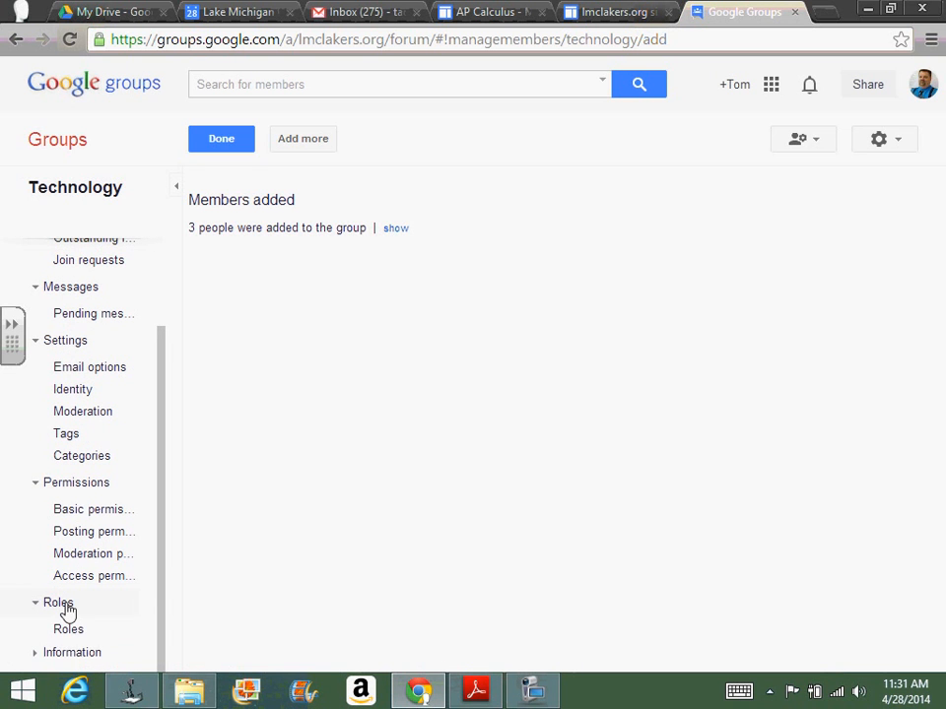
{"action": "left_click_drag", "start_coordinate": [160, 569], "coordinate": [161, 571]}
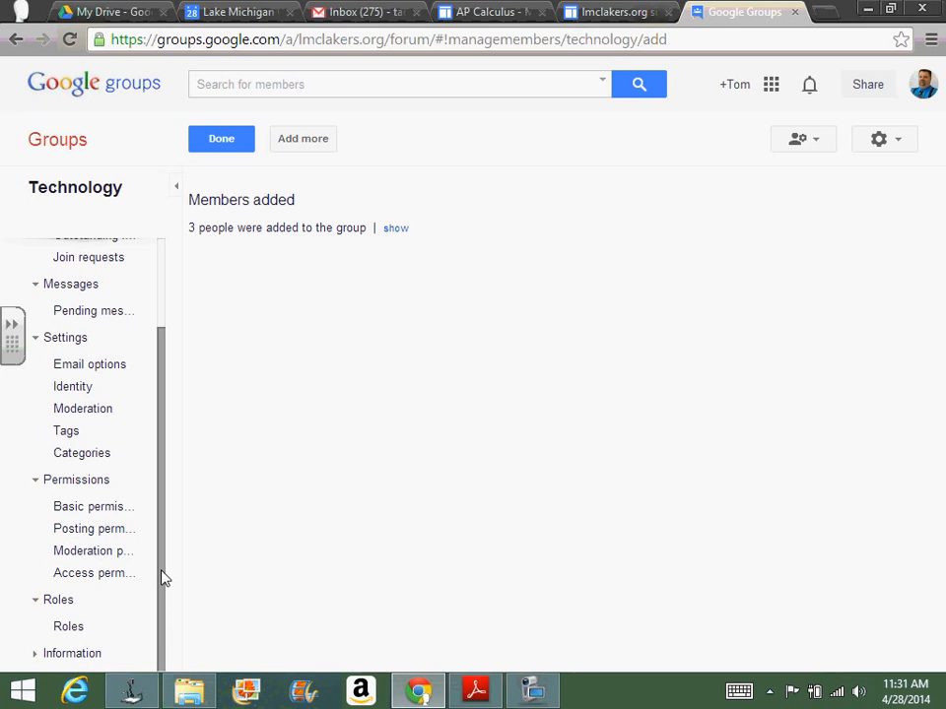
{"action": "left_click_drag", "start_coordinate": [164, 578], "coordinate": [181, 536]}
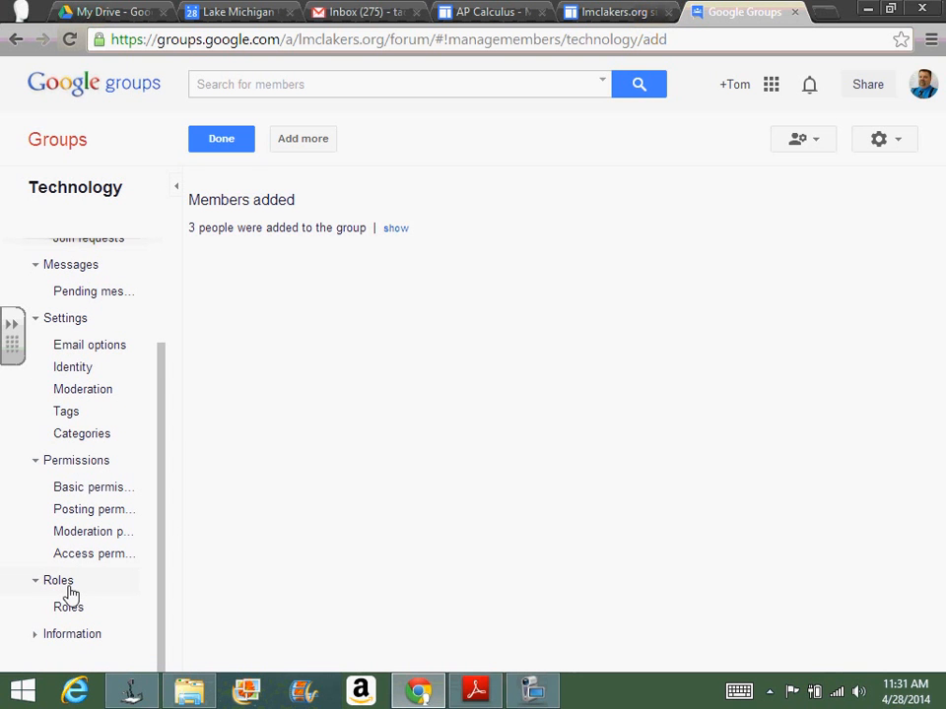
{"action": "left_click_drag", "start_coordinate": [164, 384], "coordinate": [185, 277]}
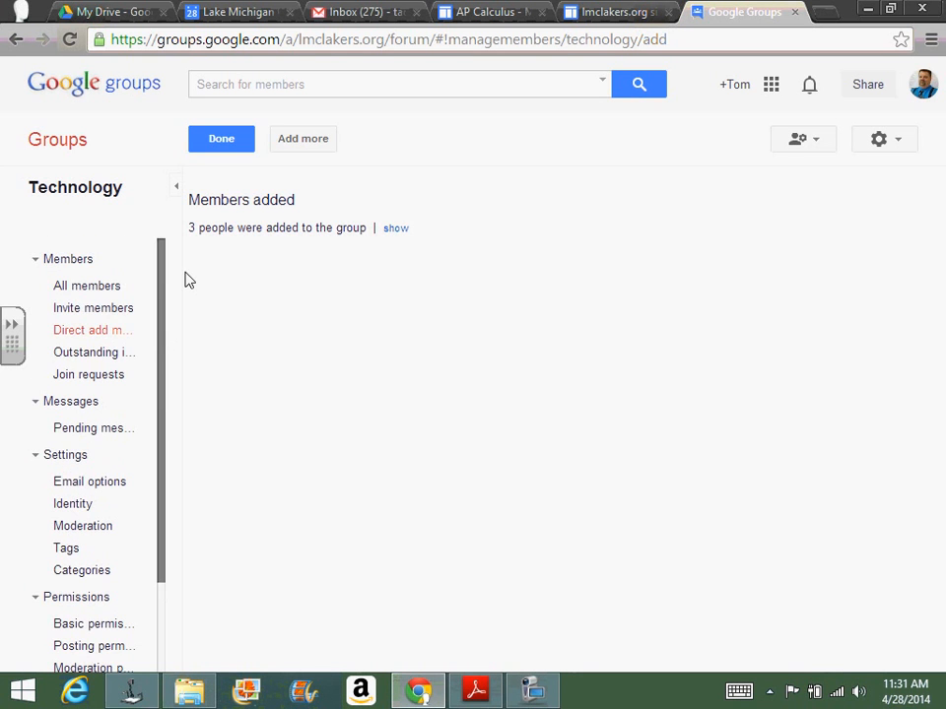
Step: Return to the Technology group's topic page and save the welcome message "Welcome to the technology group!!!"
{"action": "left_click", "coordinate": [229, 144]}
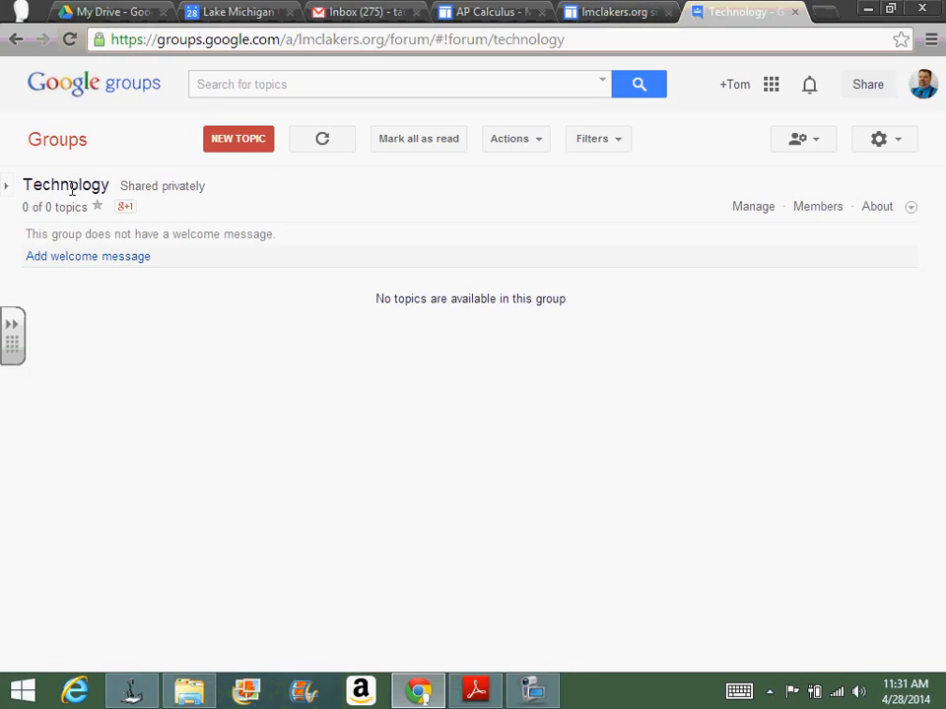
{"action": "left_click", "coordinate": [76, 259]}
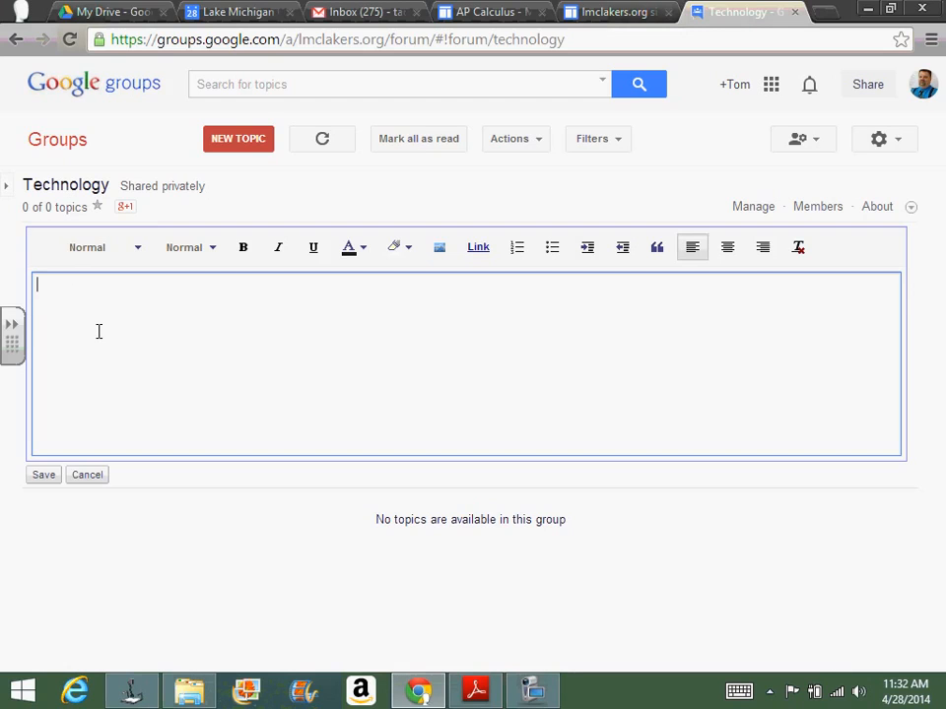
{"action": "type", "text": "Welcome to the tec"}
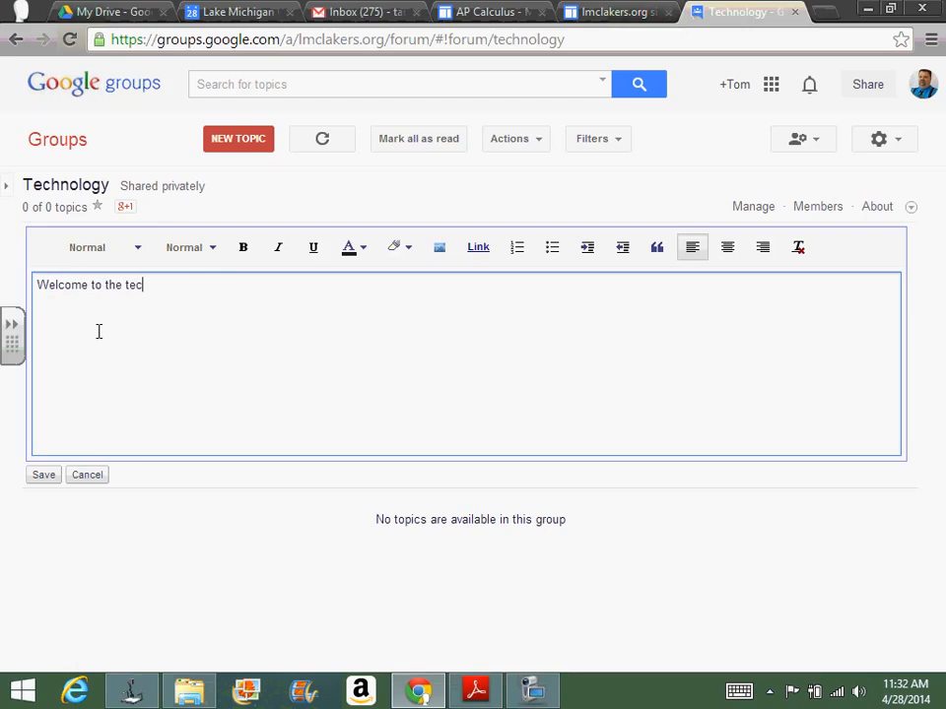
{"action": "type", "text": "hnology group!!!"}
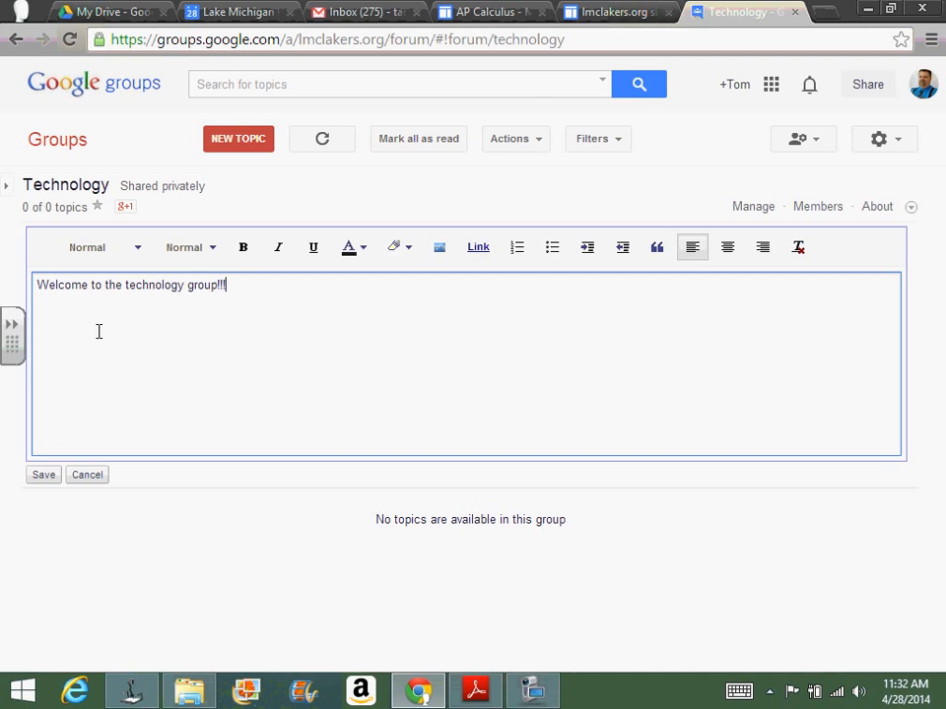
{"action": "key", "text": "Return"}
{"action": "left_click", "coordinate": [39, 477]}
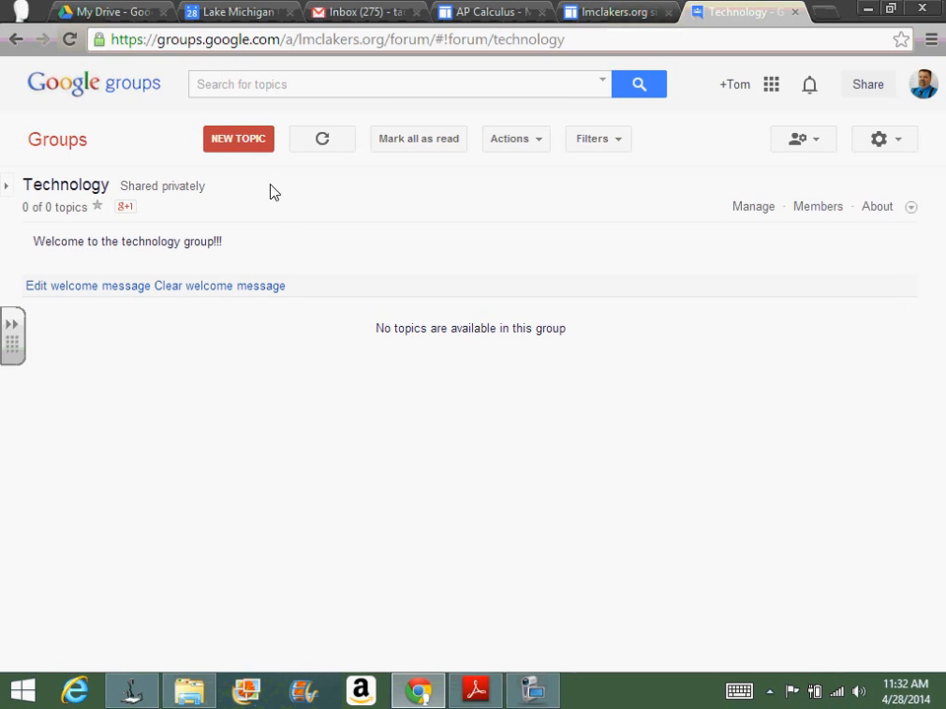
Step: Start a new discussion topic with the subject "How can you use Google Groups in your classroom?" and set it to display at the top
{"action": "left_click", "coordinate": [246, 146]}
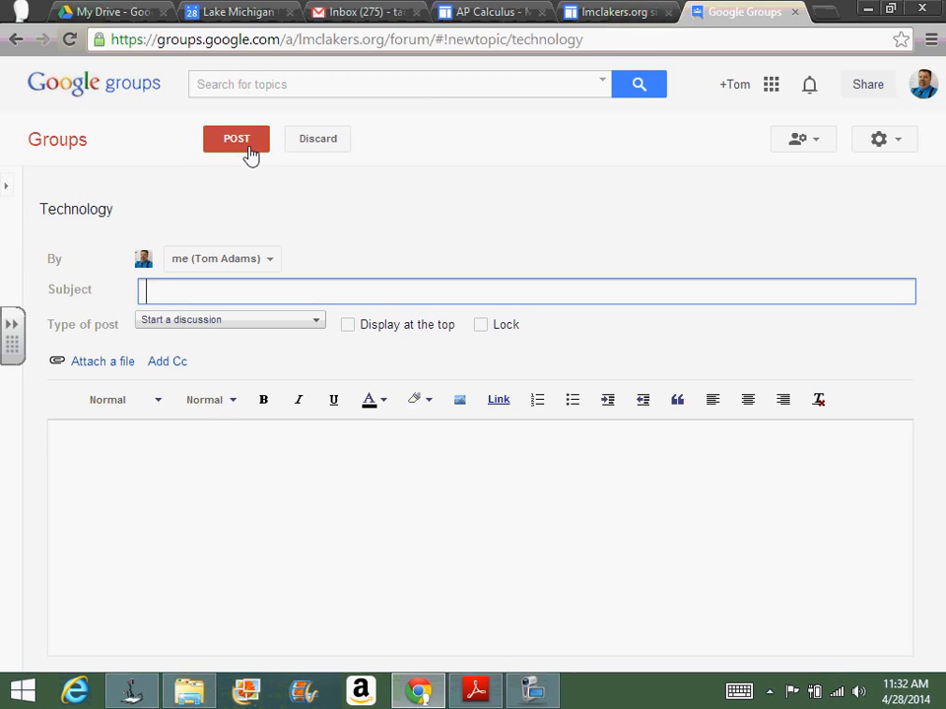
{"action": "type", "text": "Wha"}
{"action": "key", "text": "BackSpace"}
{"action": "type", "text": "y"}
{"action": "key", "text": "BackSpace"}
{"action": "key", "text": "BackSpace"}
{"action": "key", "text": "BackSpace"}
{"action": "type", "text": "How can you use "}
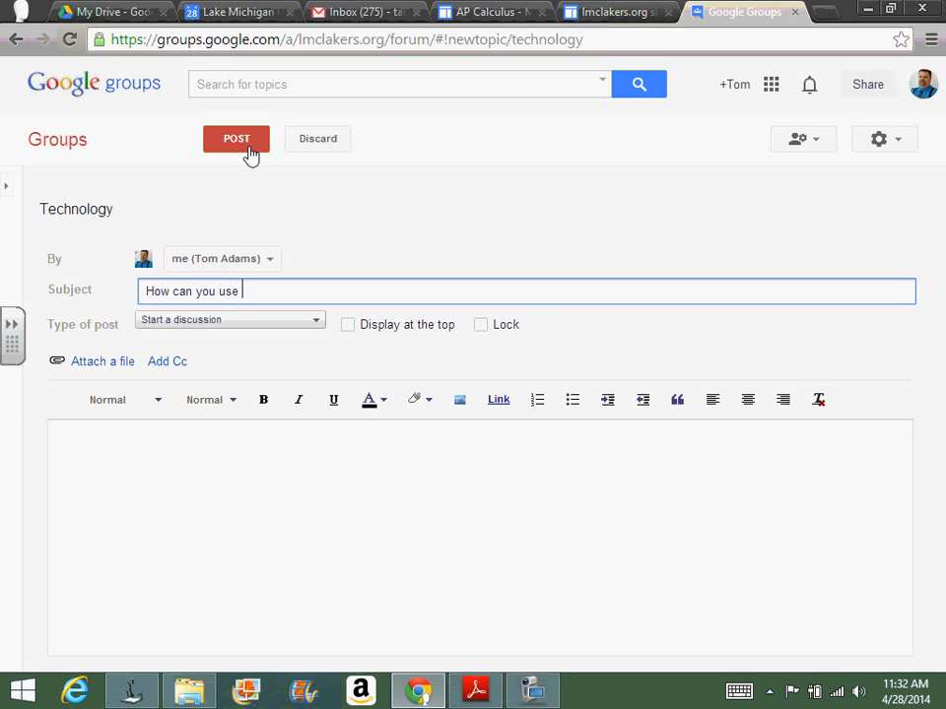
{"action": "type", "text": "Google Groups in you"}
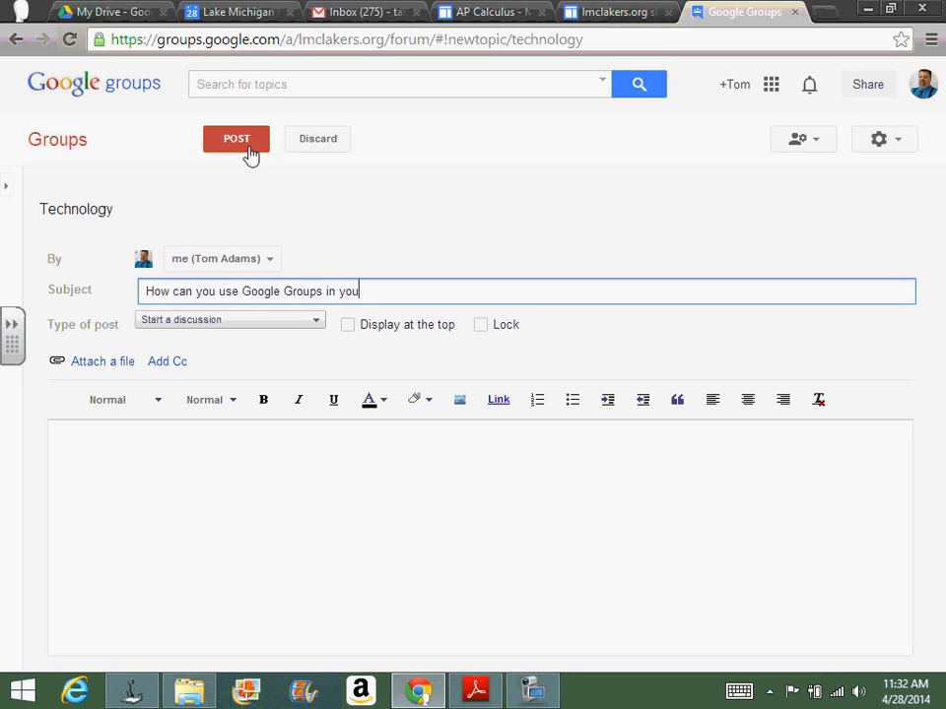
{"action": "type", "text": "r classroom?"}
{"action": "left_click", "coordinate": [349, 329]}
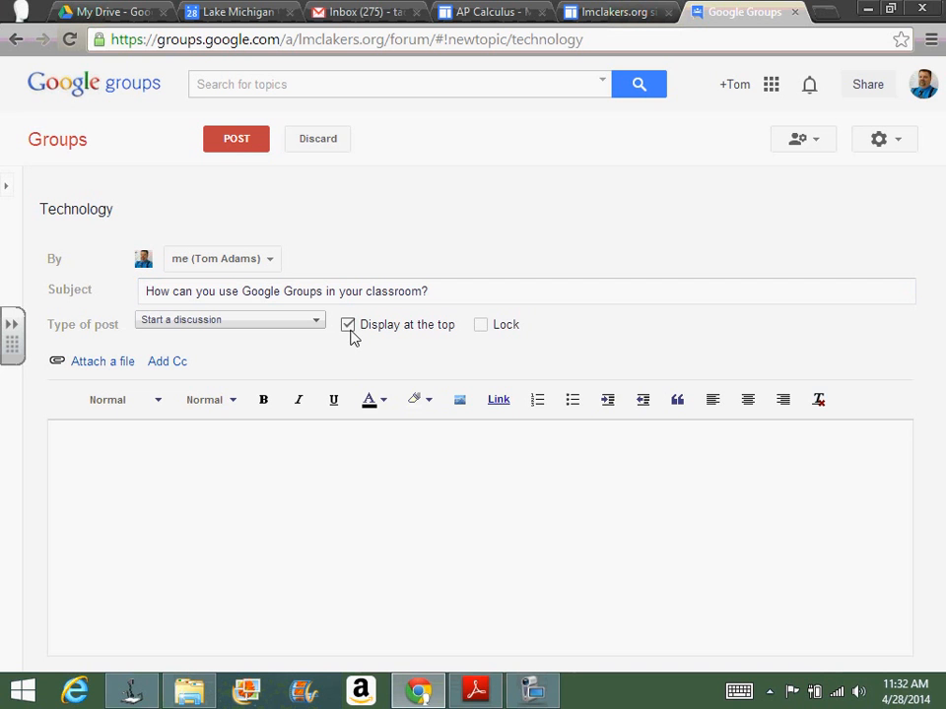
Step: Copy the subject question into the message body and post the topic to the group
{"action": "left_click", "coordinate": [329, 473]}
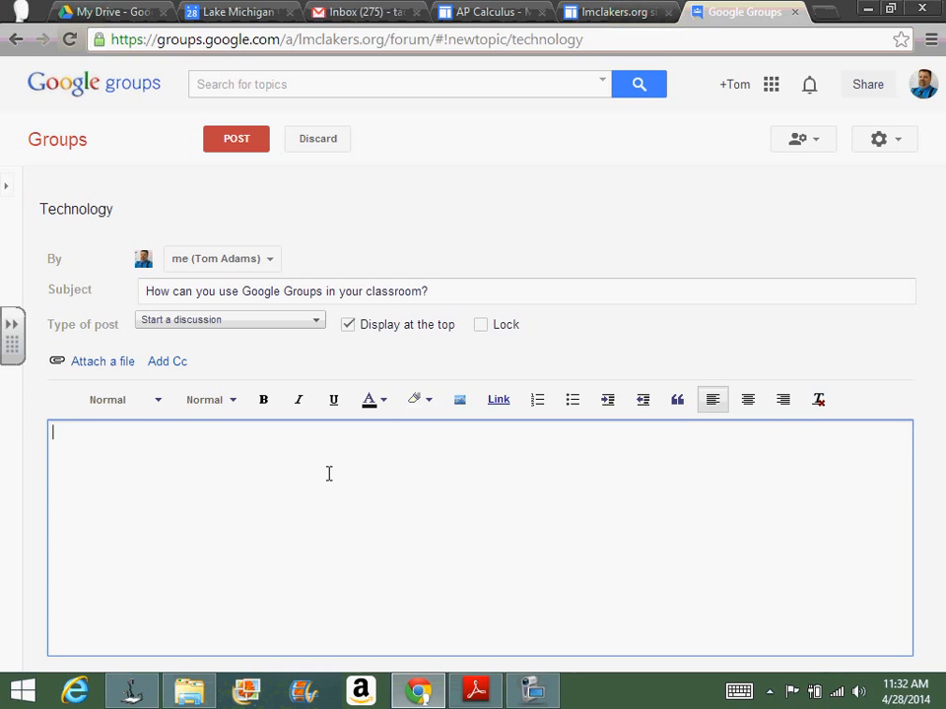
{"action": "left_click_drag", "start_coordinate": [482, 290], "coordinate": [72, 313]}
{"action": "key", "text": "ctrl+c"}
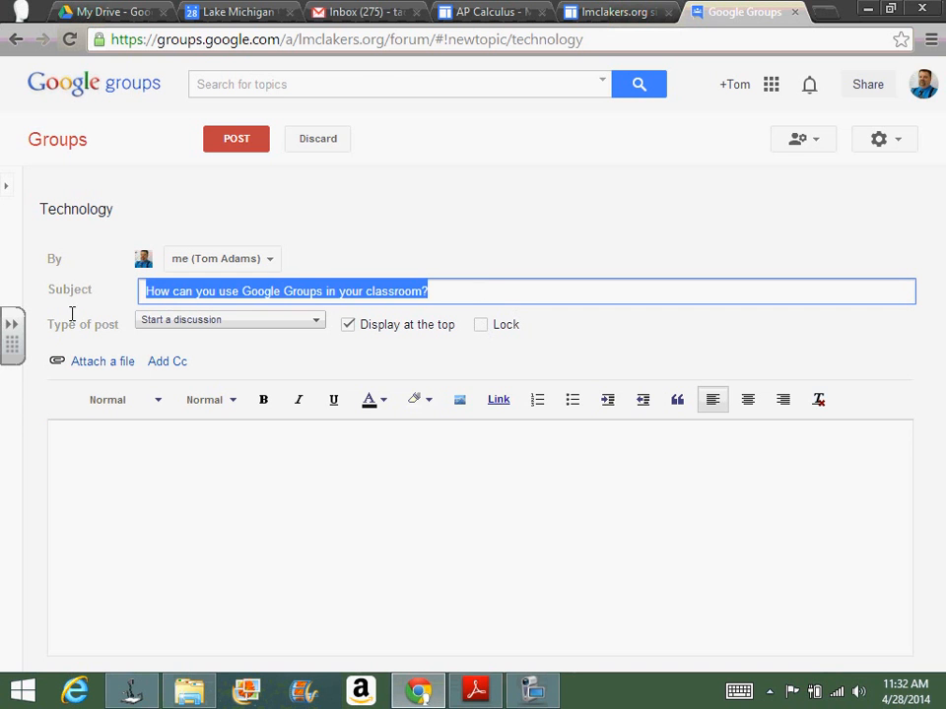
{"action": "left_click", "coordinate": [97, 440]}
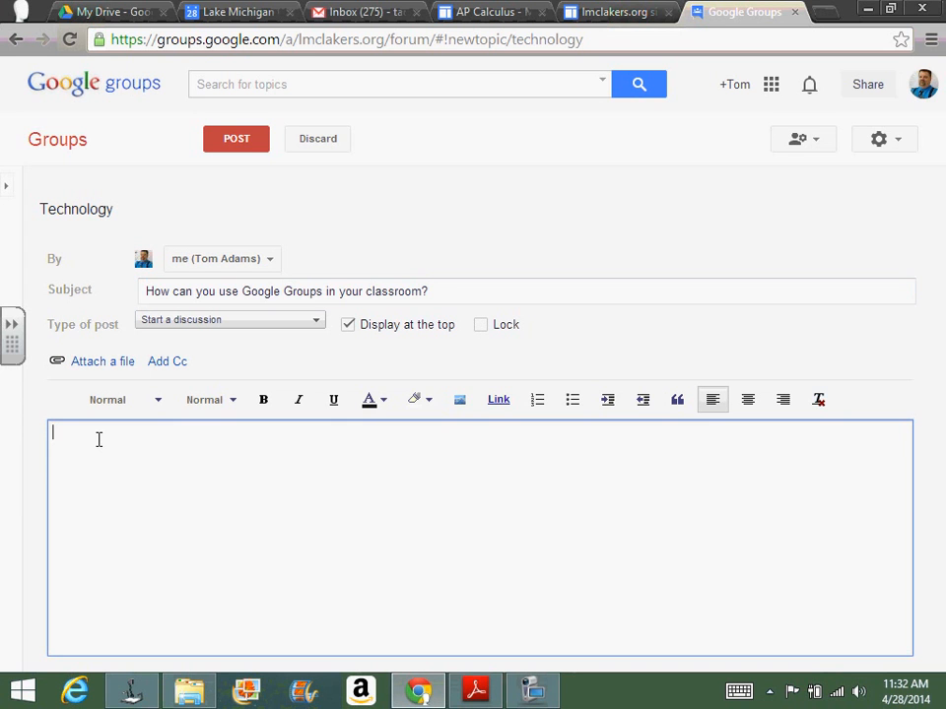
{"action": "key", "text": "ctrl+v"}
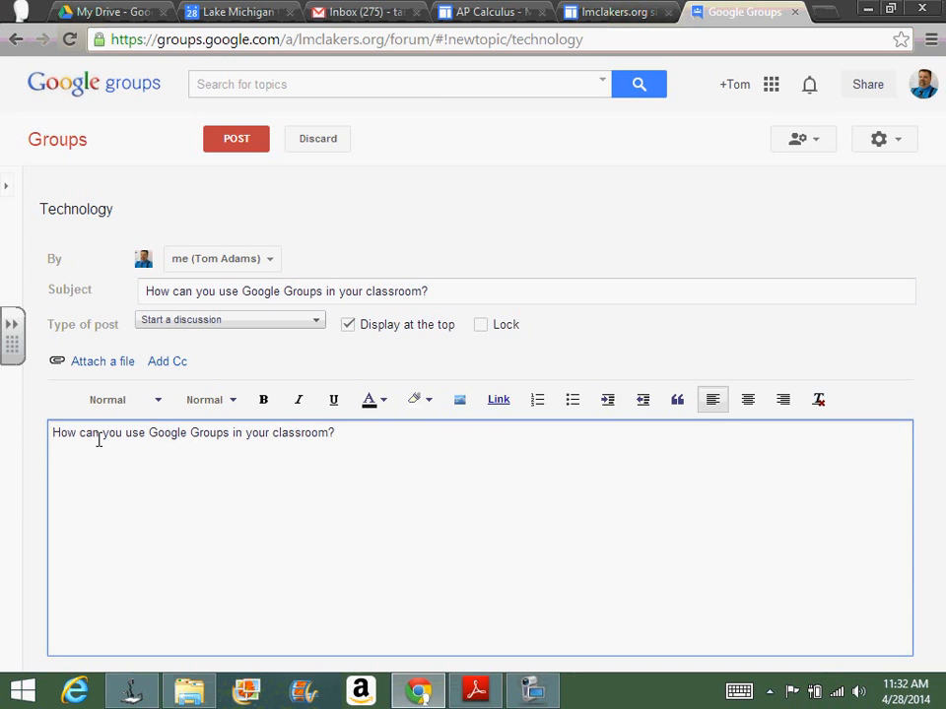
{"action": "left_click", "coordinate": [247, 142]}
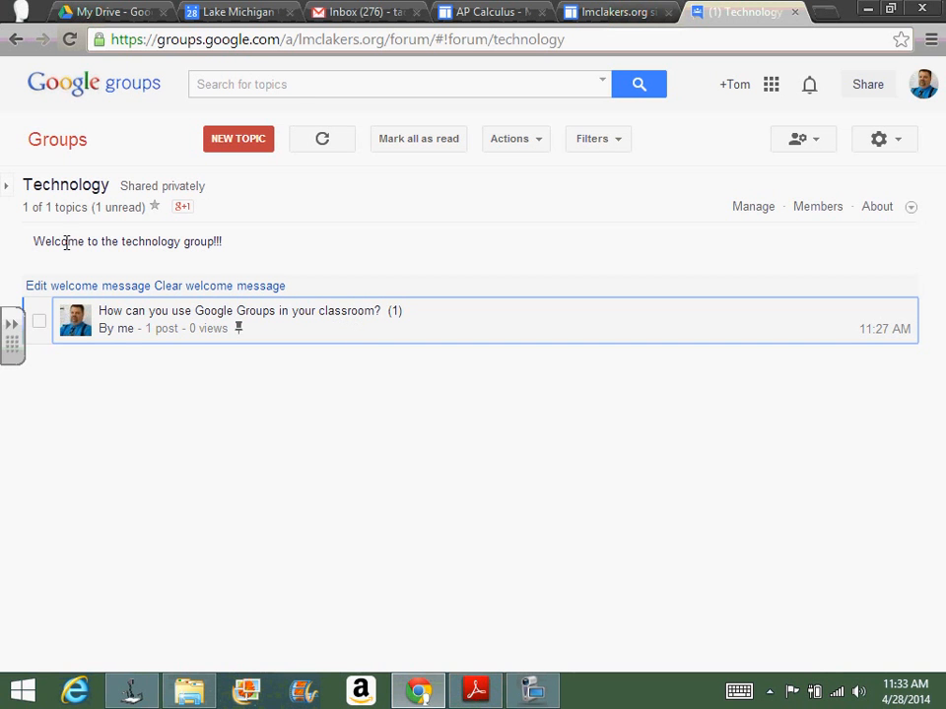
Step: Start a new discussion topic in the Technology group with the subject "Are there any questions regarding Google Groups?"
{"action": "left_click", "coordinate": [243, 142]}
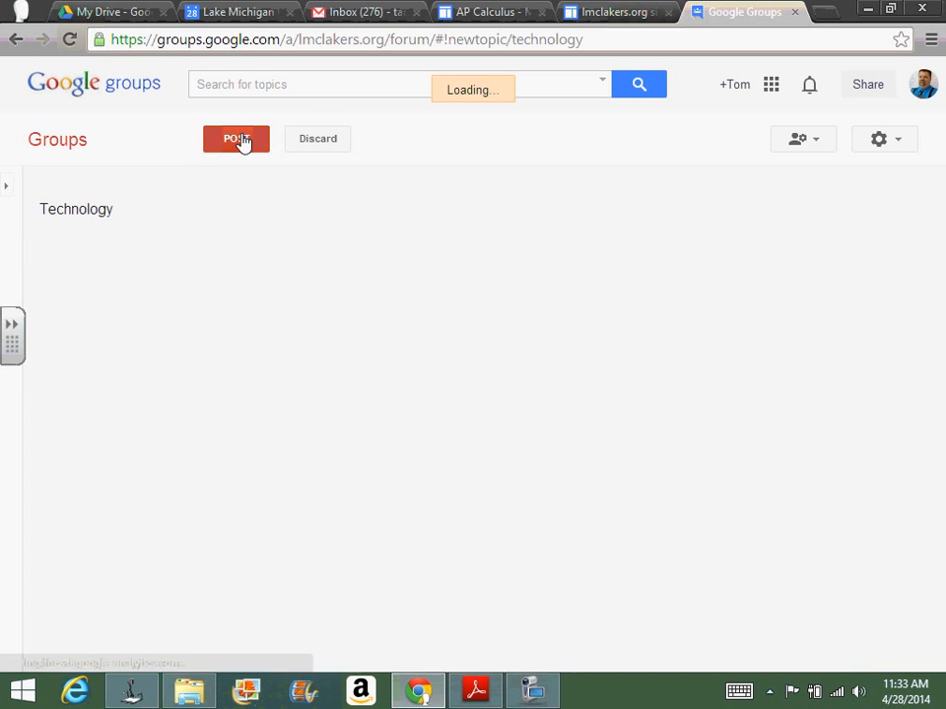
{"action": "type", "text": "D"}
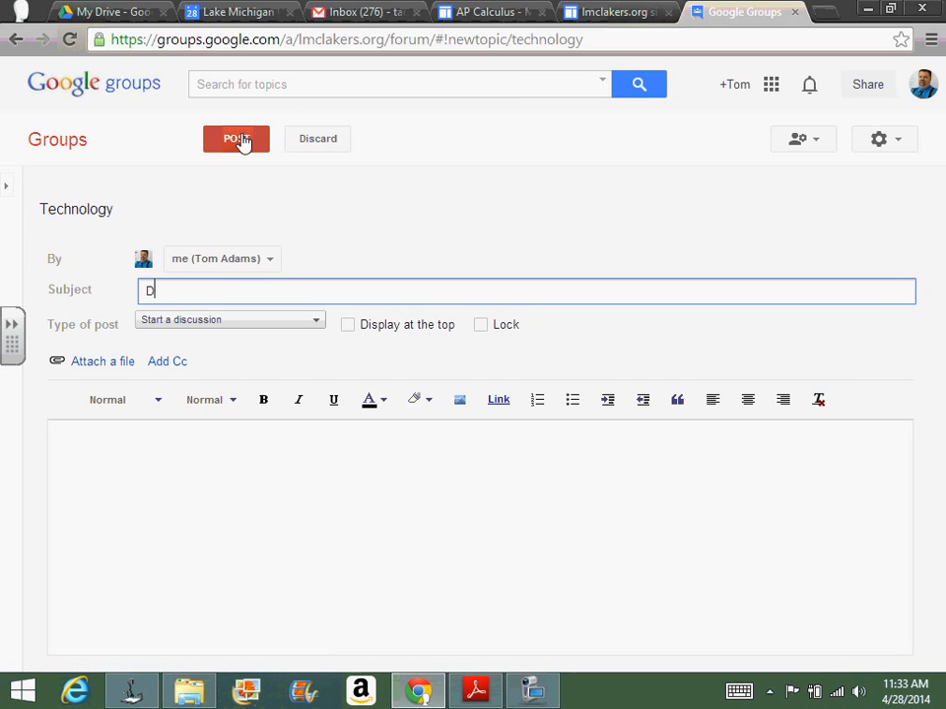
{"action": "key", "text": "BackSpace"}
{"action": "type", "text": "Are ther"}
{"action": "key", "text": "BackSpace"}
{"action": "key", "text": "BackSpace"}
{"action": "type", "text": "ere any questio"}
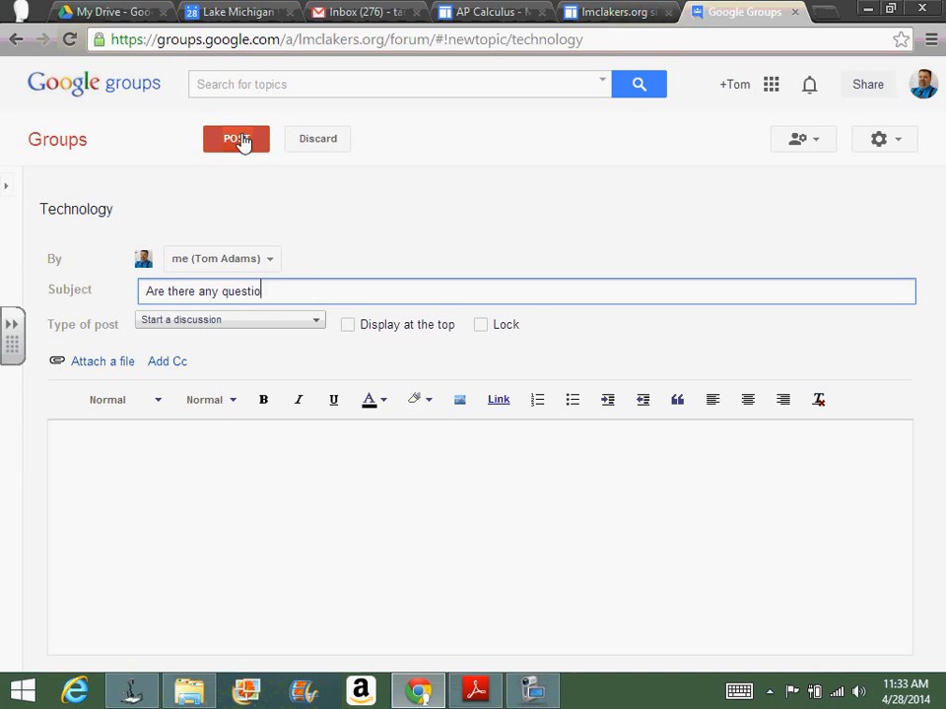
{"action": "type", "text": "ns regarding Google Groups"}
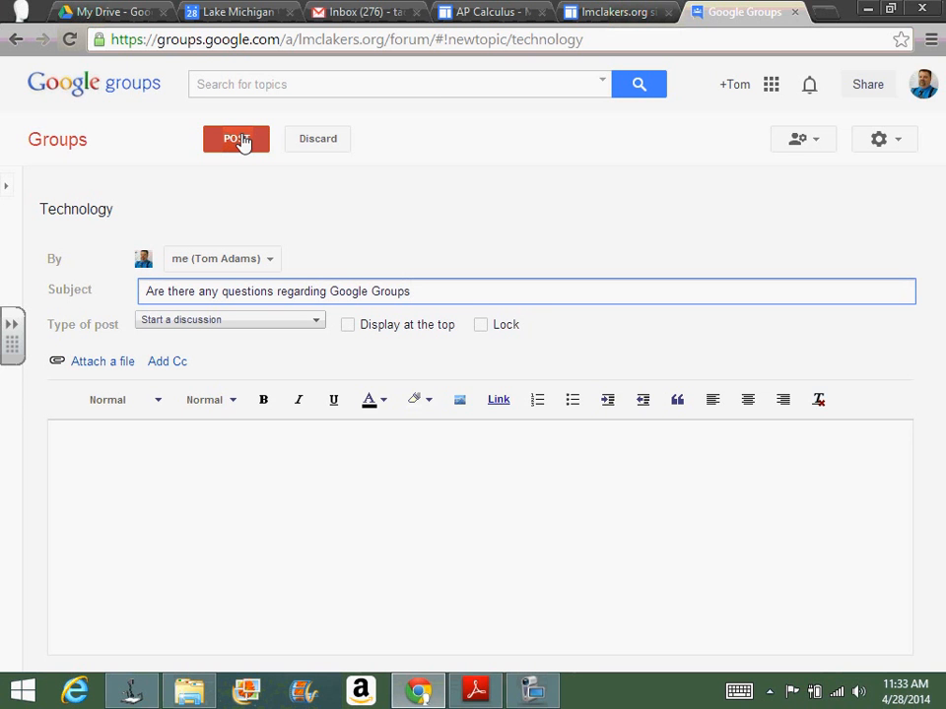
{"action": "type", "text": "?"}
Step: Copy the Google Groups question from the subject into the message body and post the topic
{"action": "left_click_drag", "start_coordinate": [452, 294], "coordinate": [58, 291]}
{"action": "key", "text": "ctrl+c"}
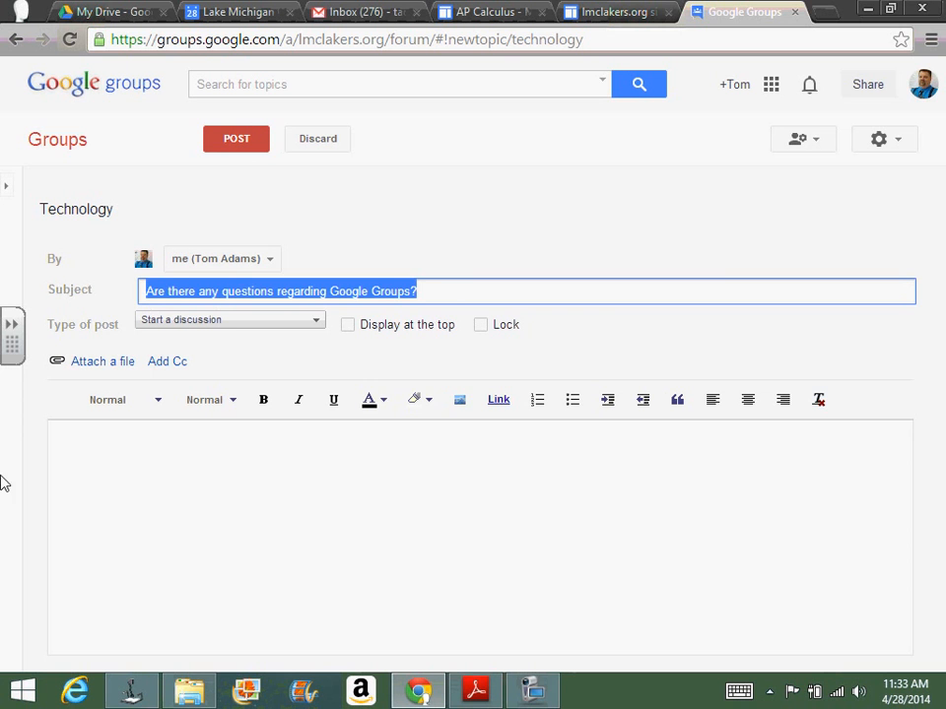
{"action": "left_click", "coordinate": [104, 502]}
{"action": "key", "text": "ctrl+v"}
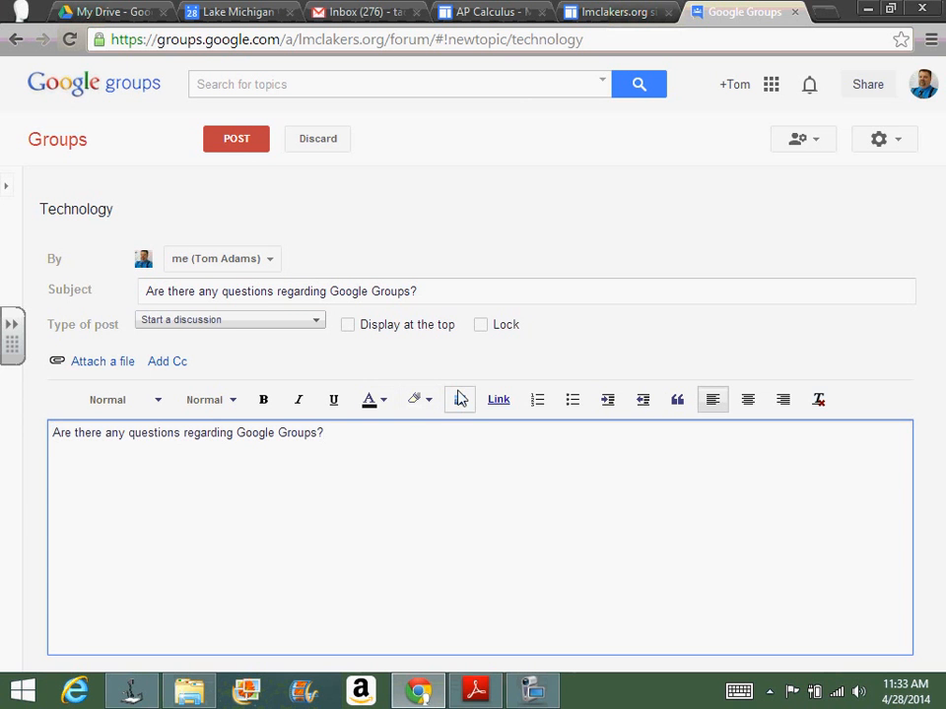
{"action": "left_click", "coordinate": [233, 141]}
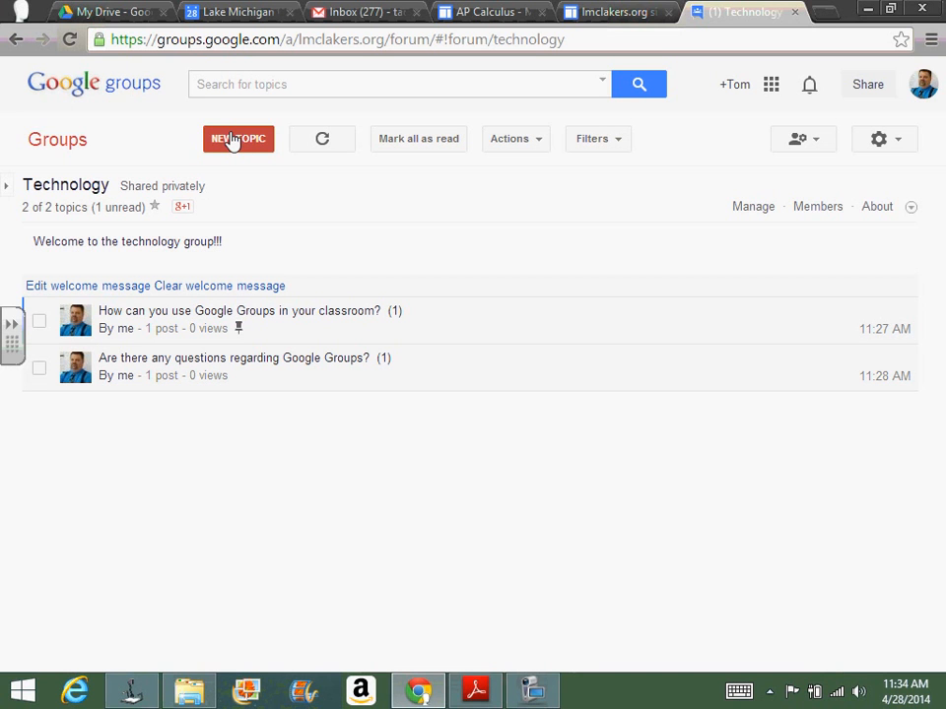
Step: On the AP Calculus site, open the group topic "AP Calculus Test Prep Book Solutions - Example Tests" and follow its Google Drive folder link
{"action": "left_click", "coordinate": [483, 10]}
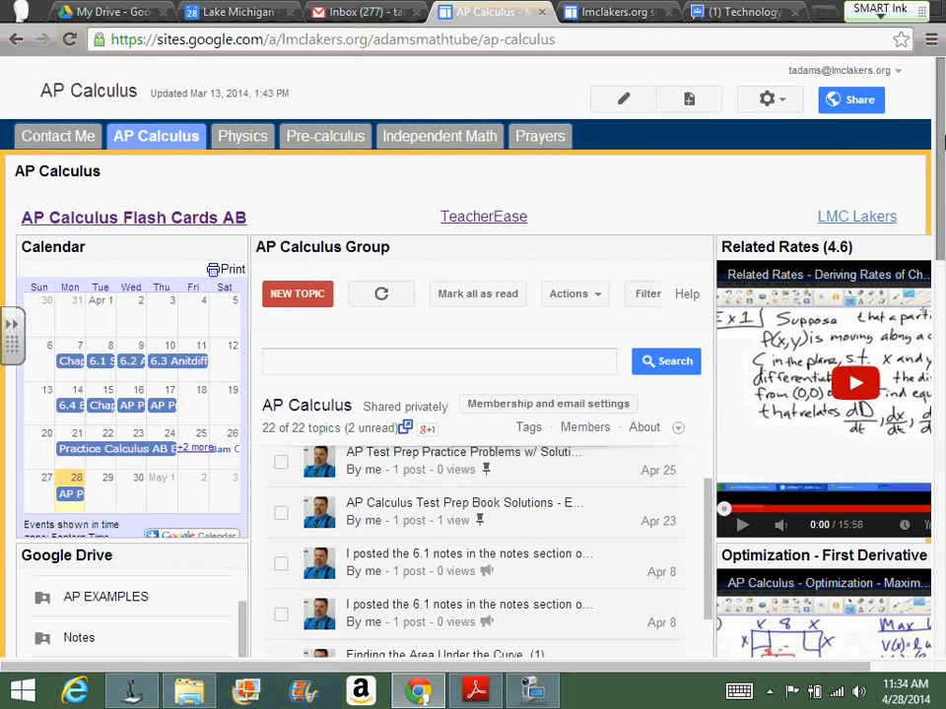
{"action": "left_click_drag", "start_coordinate": [706, 504], "coordinate": [719, 458]}
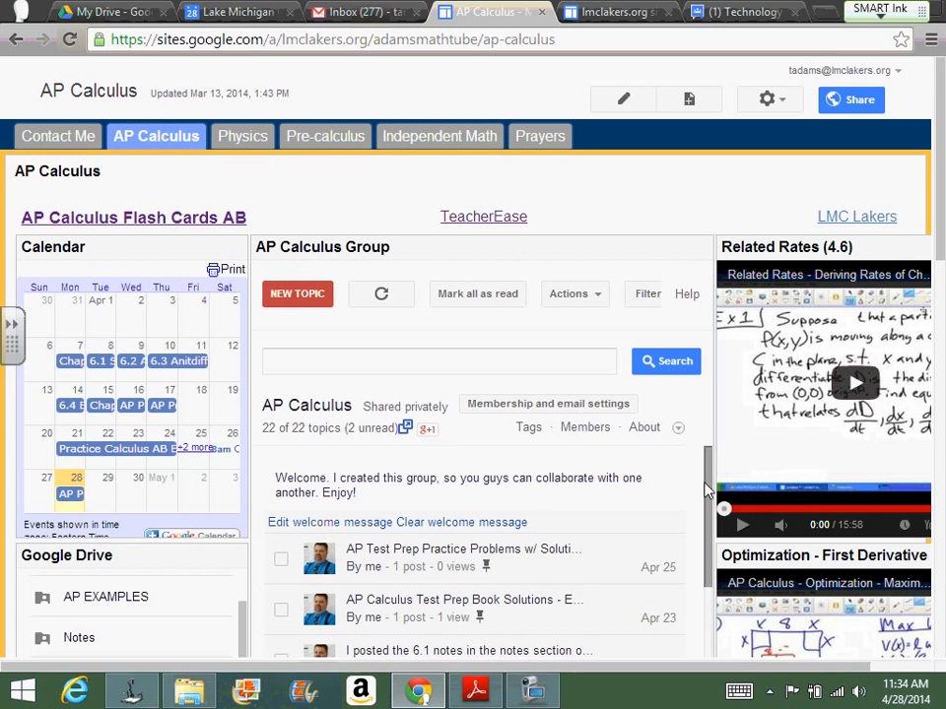
{"action": "left_click_drag", "start_coordinate": [707, 490], "coordinate": [706, 519]}
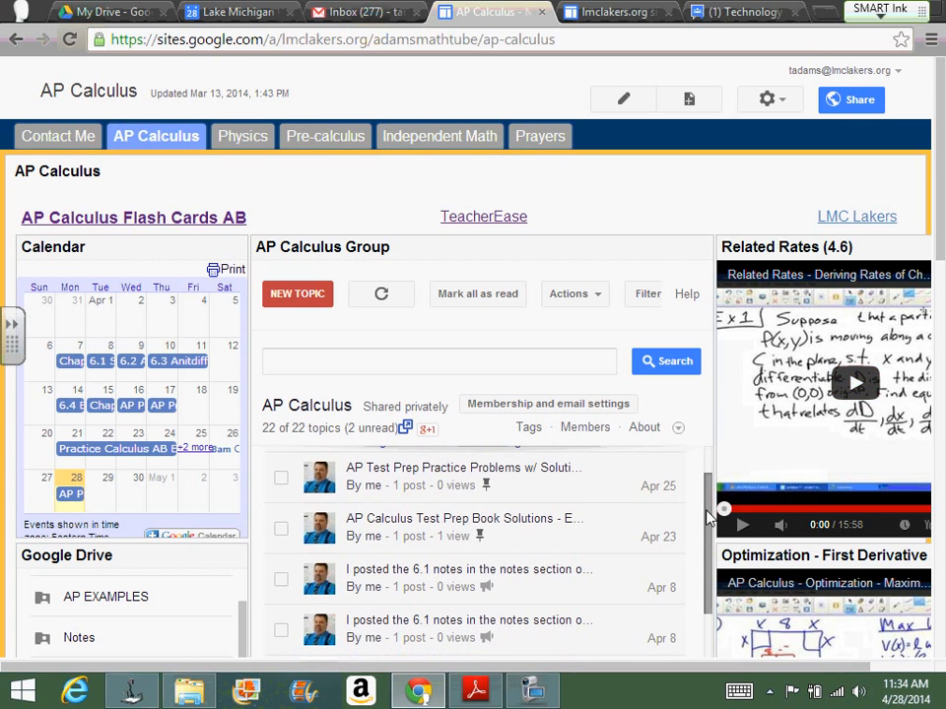
{"action": "left_click", "coordinate": [514, 531]}
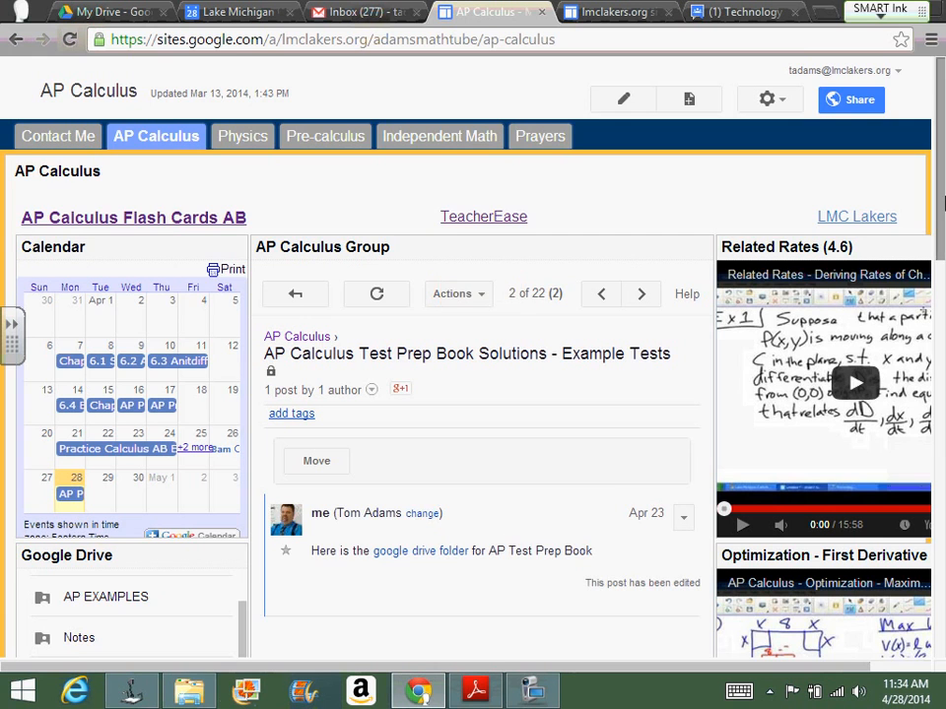
{"action": "scroll", "coordinate": [944, 202], "scroll_direction": "down", "scroll_amount": 5}
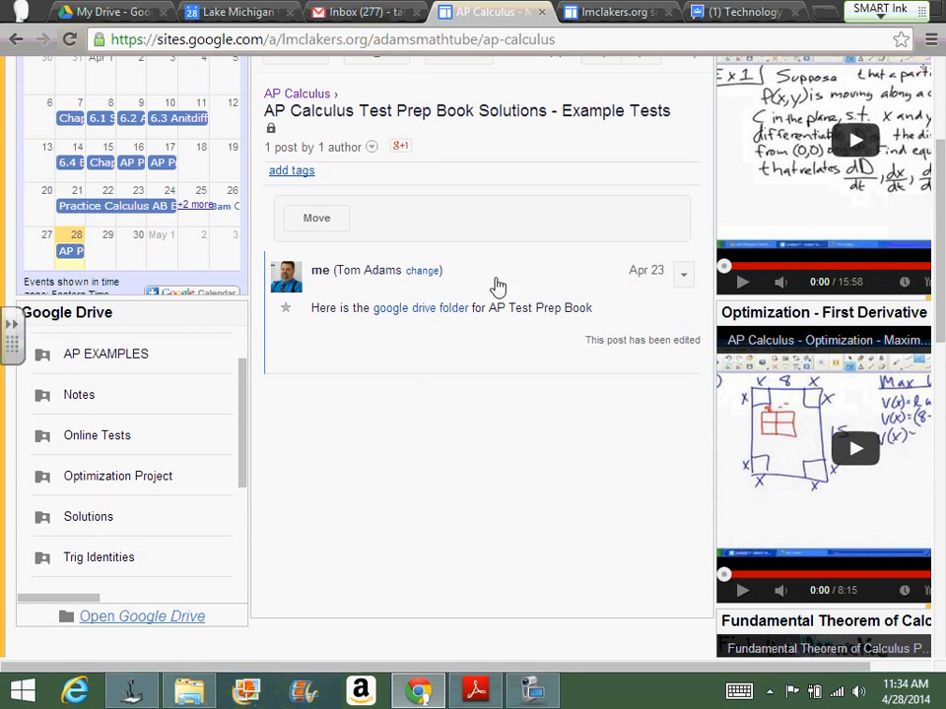
{"action": "left_click", "coordinate": [403, 321]}
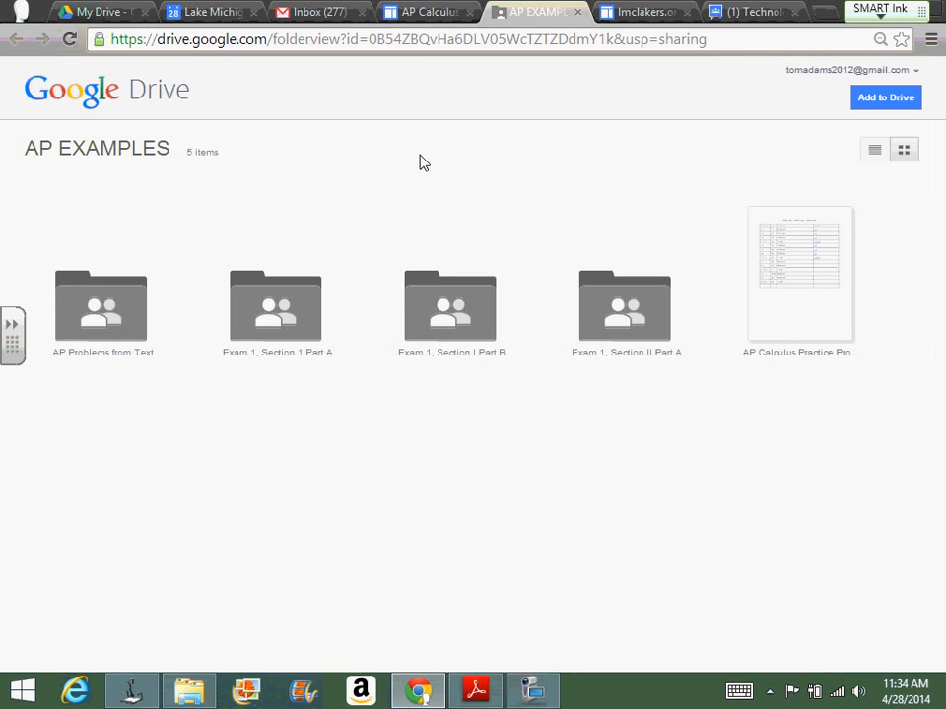
Step: View 47_52.jpg in the 1.1 folder of AP Problems from Text, return to AP EXAMPLES and close the shared folder
{"action": "left_click", "coordinate": [114, 317]}
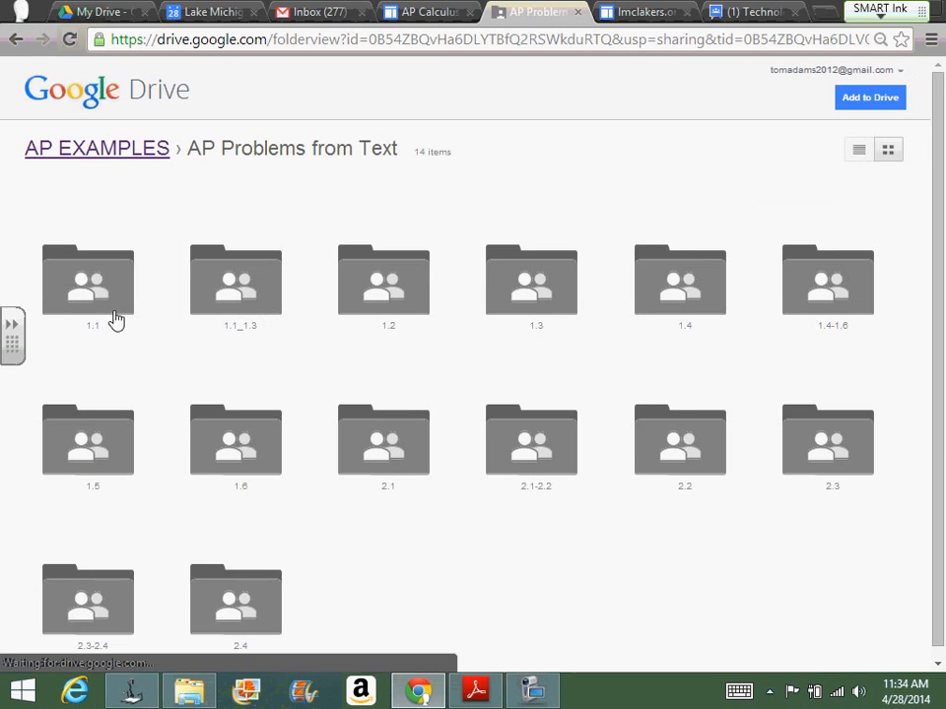
{"action": "left_click", "coordinate": [114, 318]}
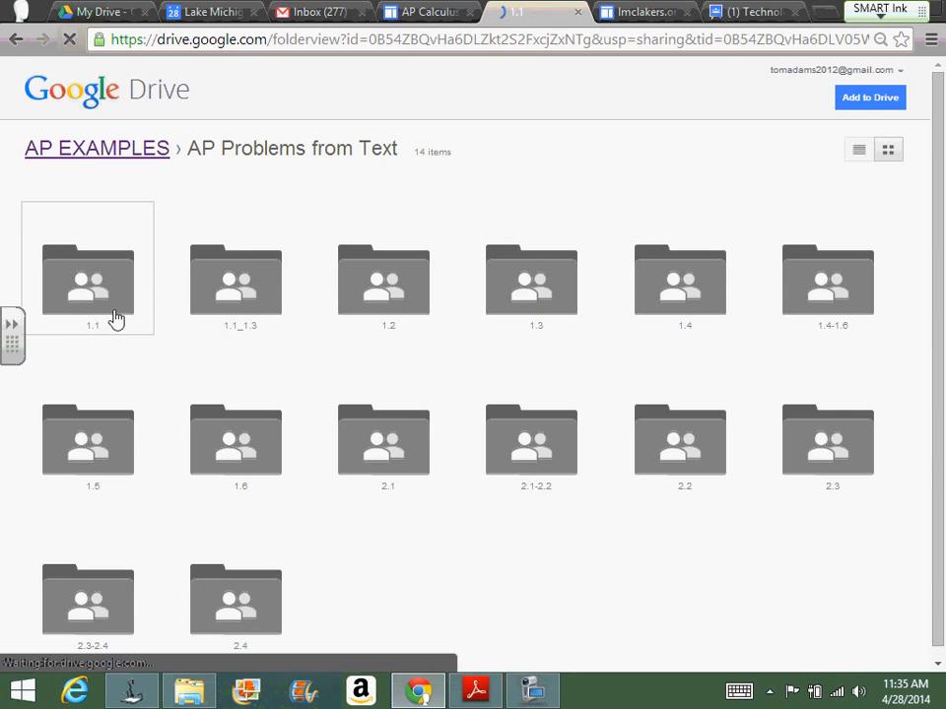
{"action": "left_click", "coordinate": [114, 317]}
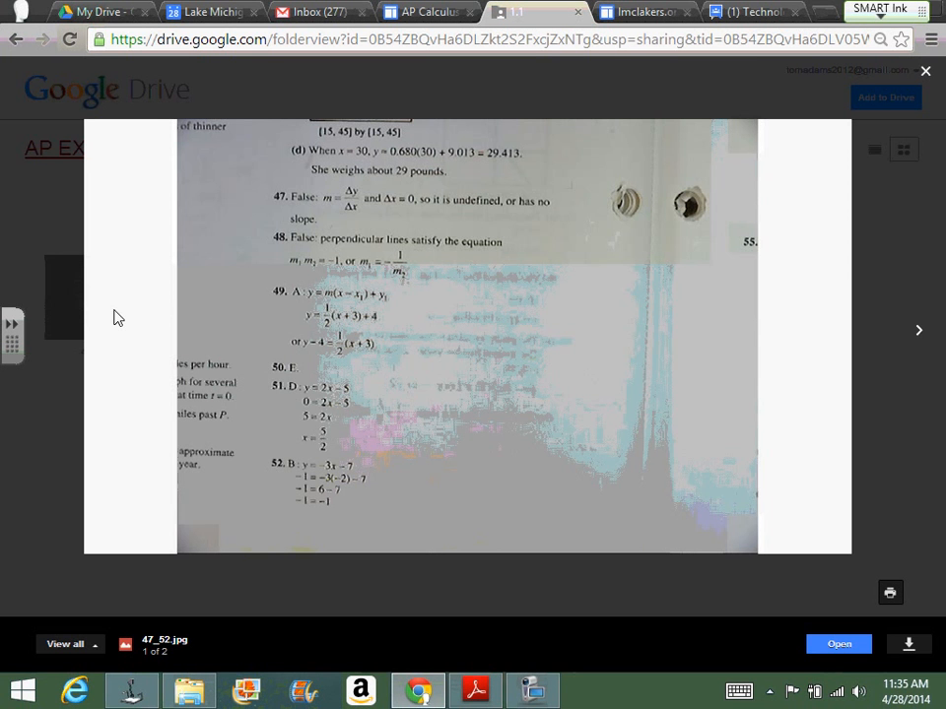
{"action": "left_click", "coordinate": [924, 74]}
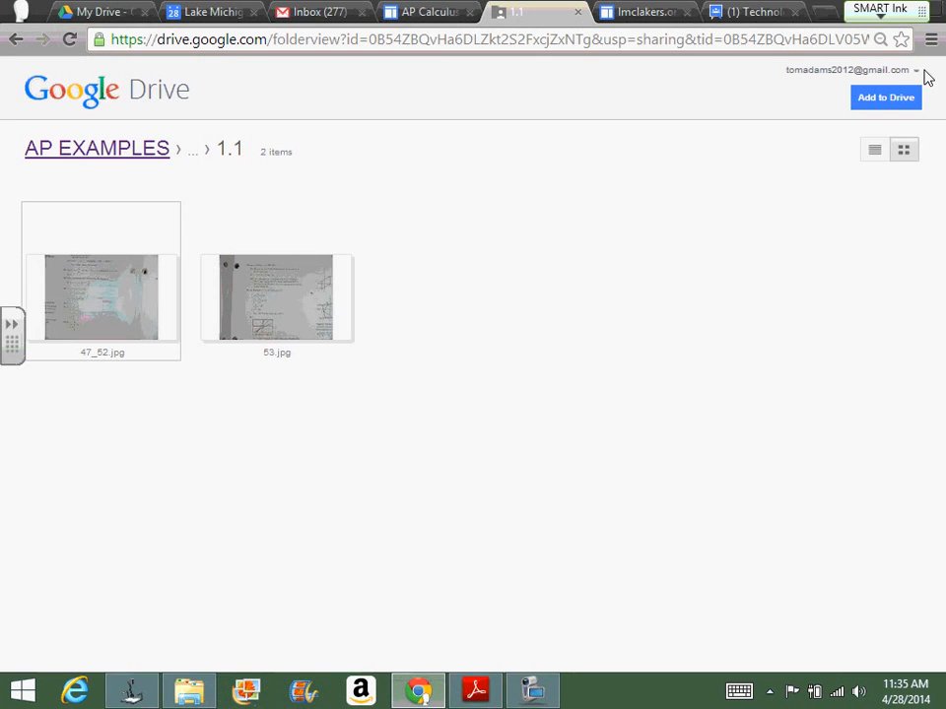
{"action": "left_click", "coordinate": [14, 41]}
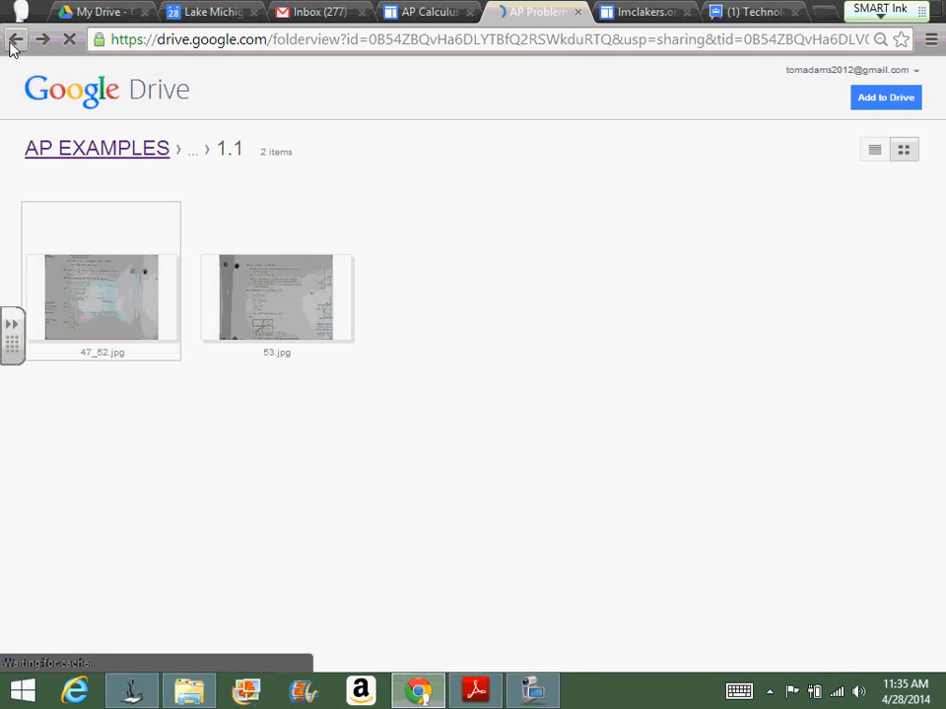
{"action": "left_click", "coordinate": [14, 43]}
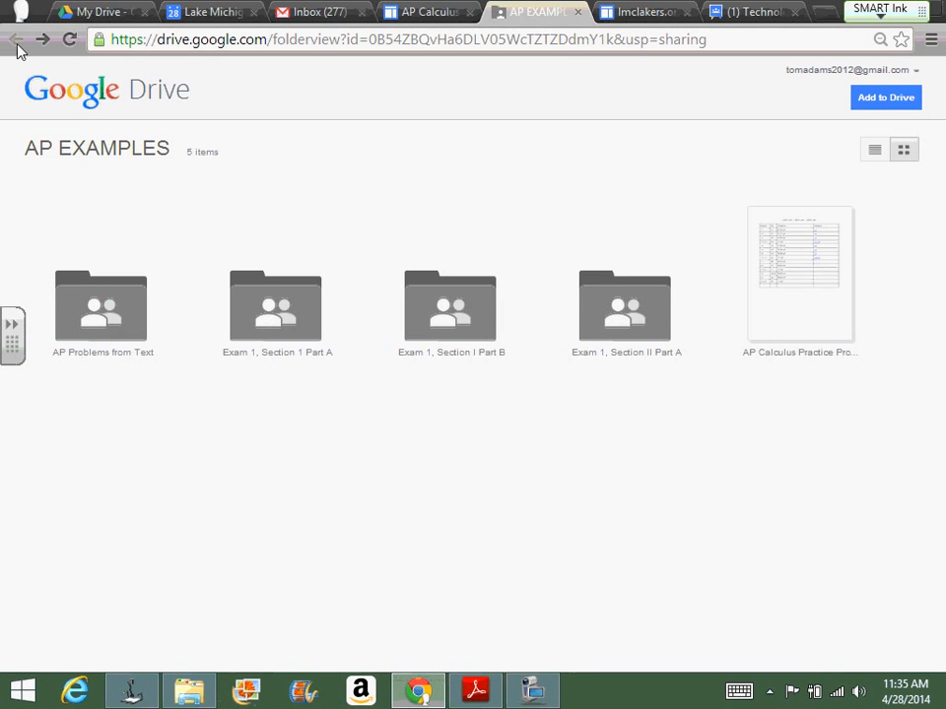
{"action": "left_click", "coordinate": [579, 12]}
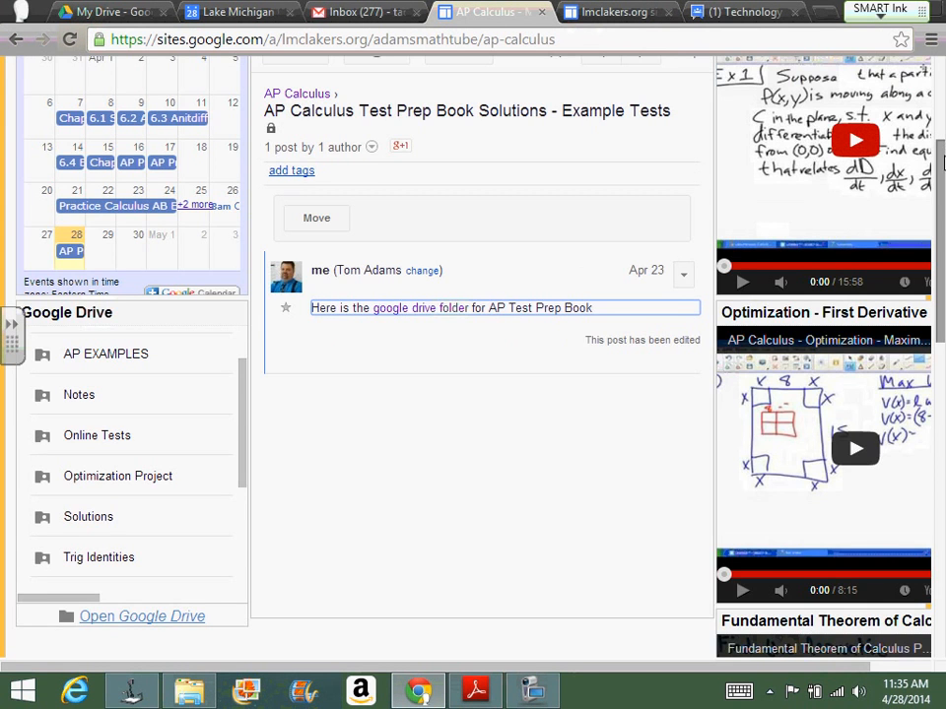
Step: Reload the AP Calculus page and open the "5.2 Homework" topic in the embedded group
{"action": "scroll", "coordinate": [940, 163], "scroll_direction": "up", "scroll_amount": 2}
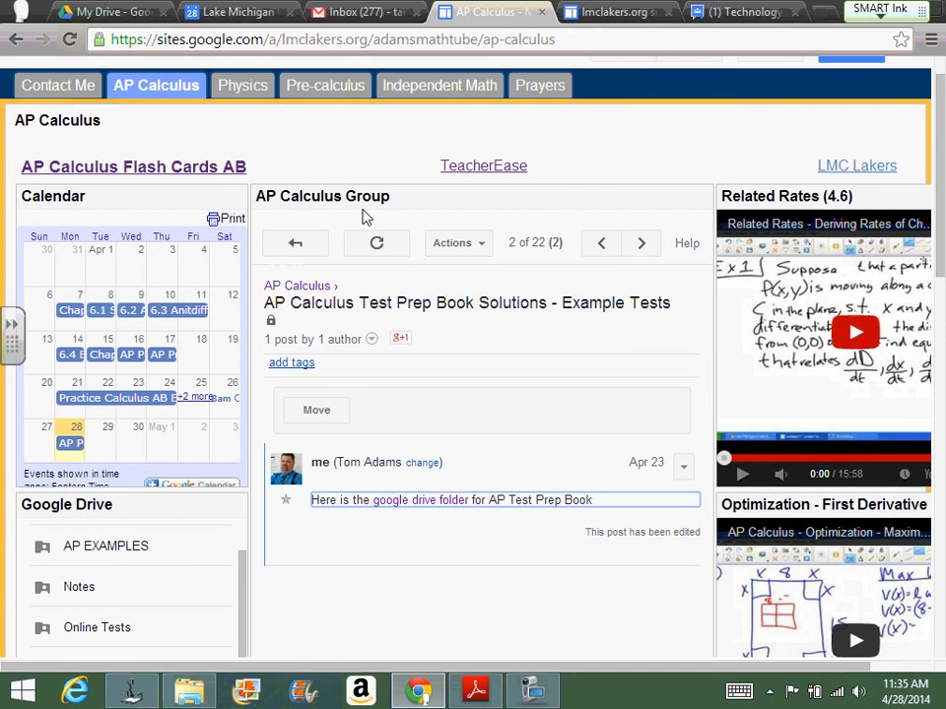
{"action": "left_click", "coordinate": [70, 38]}
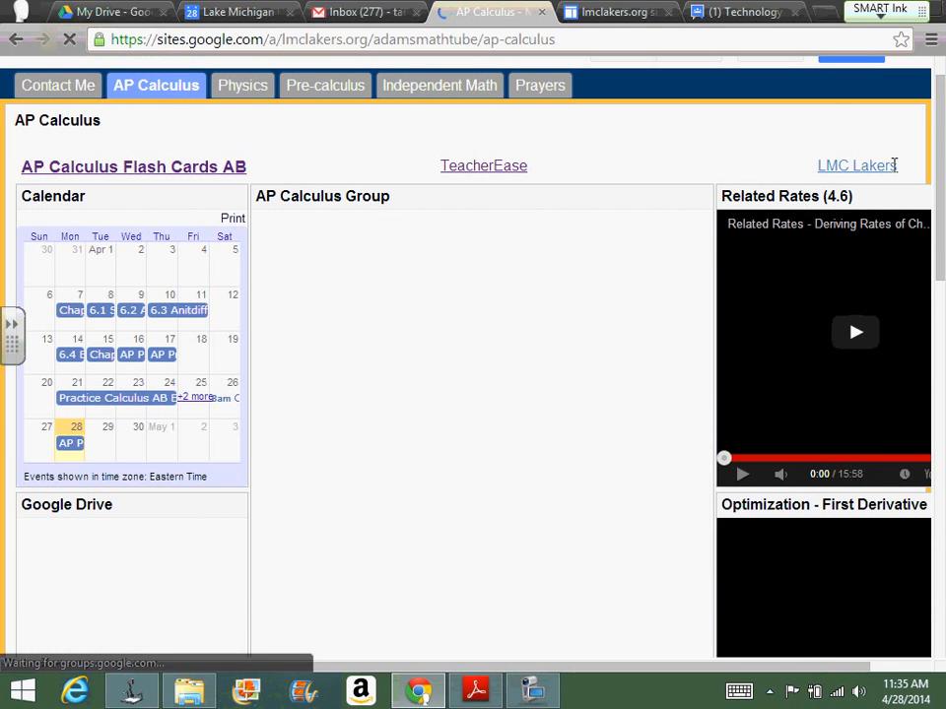
{"action": "mouse_move", "coordinate": [943, 145]}
{"action": "left_mouse_down"}
{"action": "mouse_move", "coordinate": [943, 96]}
{"action": "mouse_move", "coordinate": [942, 151]}
{"action": "left_mouse_up"}
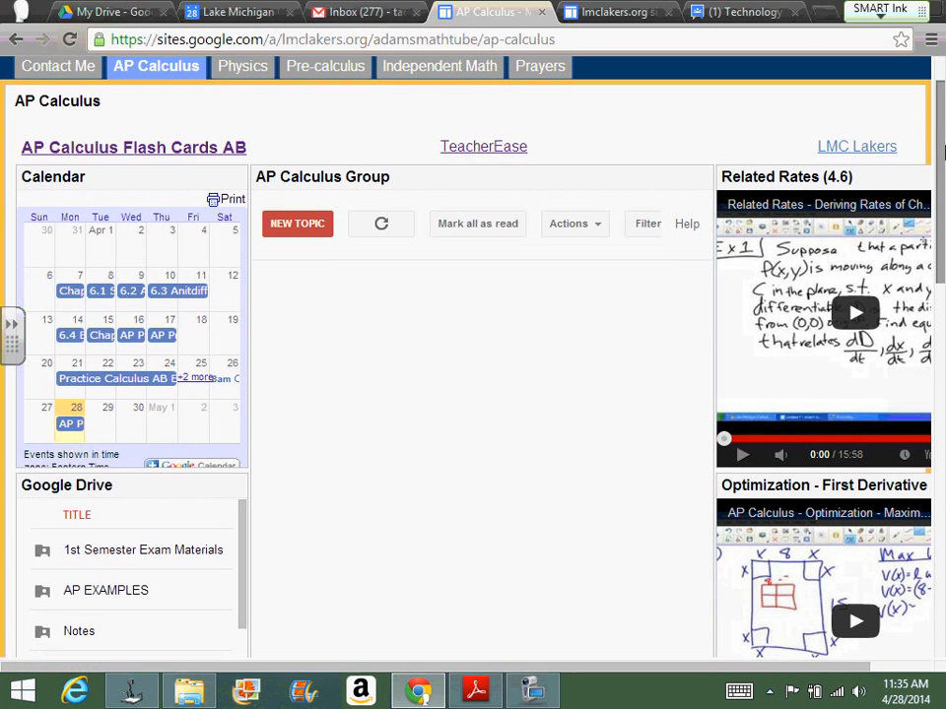
{"action": "left_click_drag", "start_coordinate": [943, 151], "coordinate": [942, 320]}
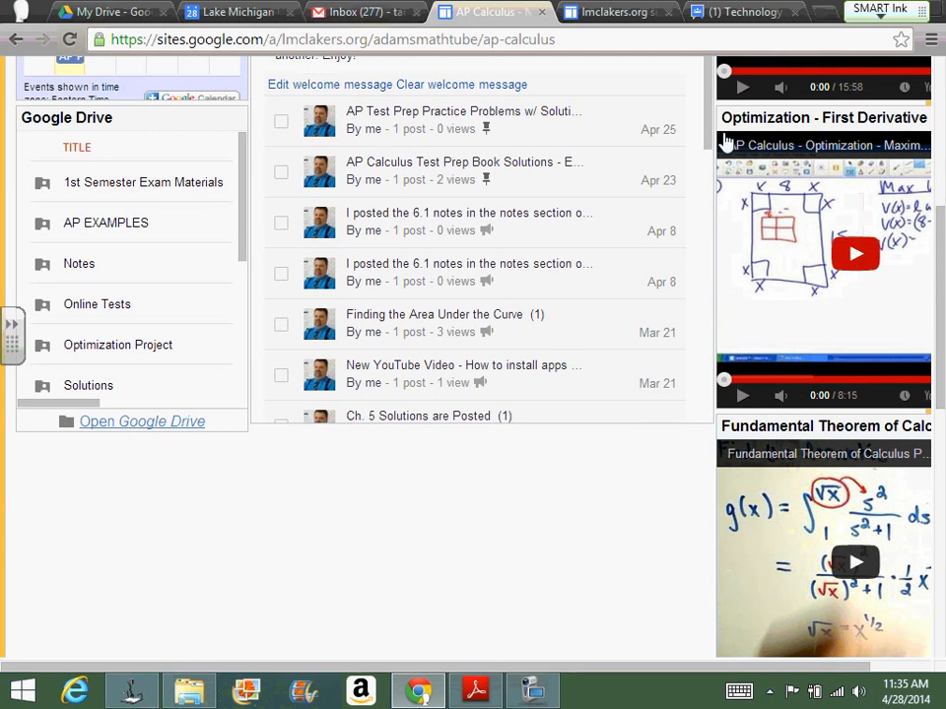
{"action": "left_click_drag", "start_coordinate": [709, 146], "coordinate": [723, 418]}
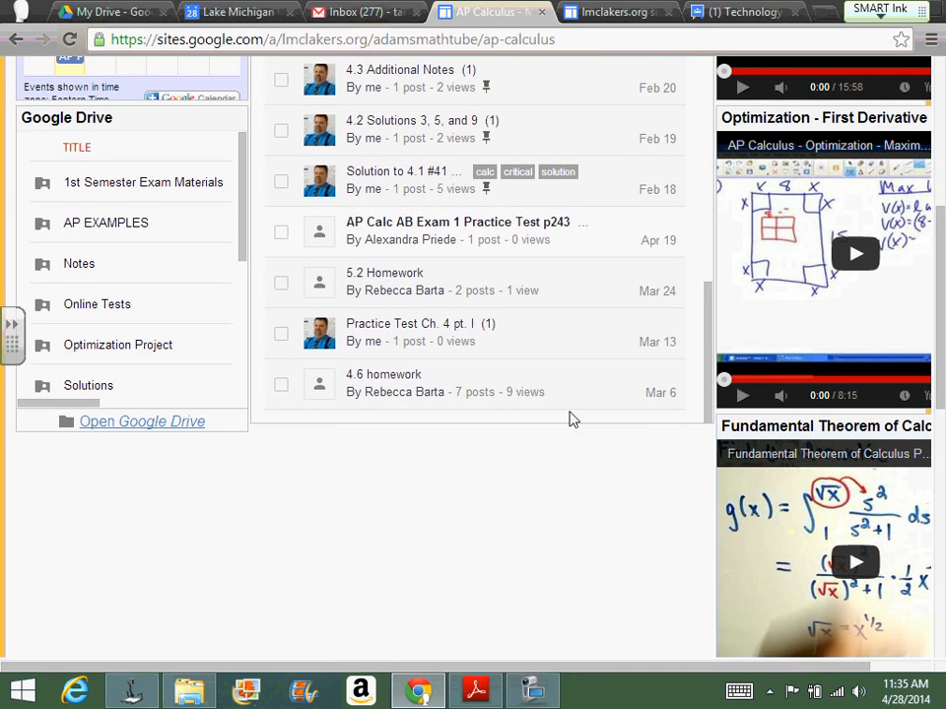
{"action": "left_click", "coordinate": [400, 280]}
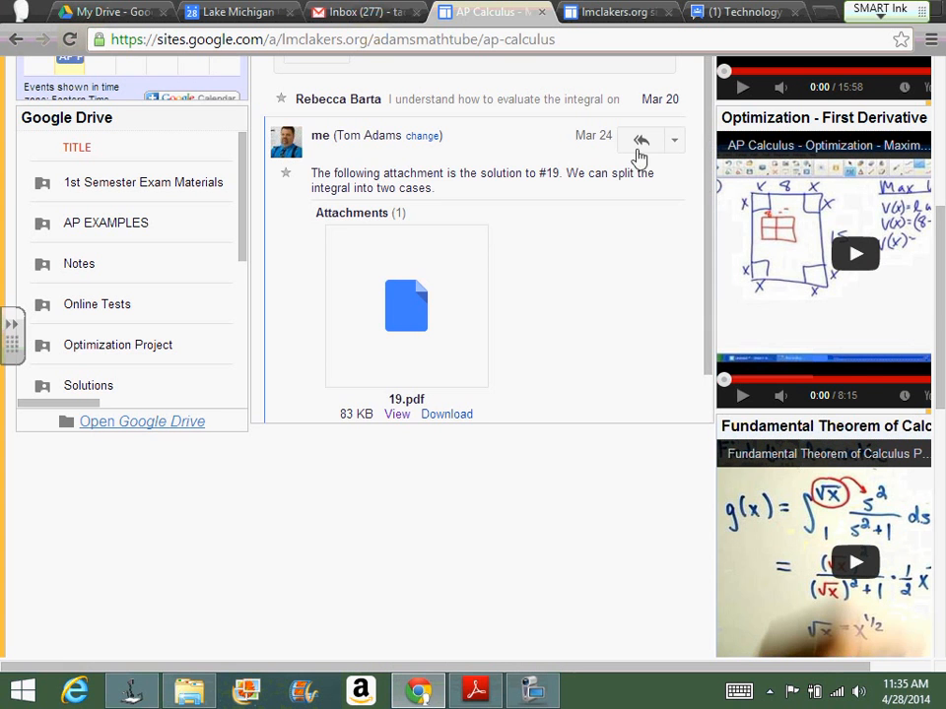
Step: Expand the student's question about #19, open its linked 5.2 Drive folder, and return to the AP Calculus page
{"action": "left_click", "coordinate": [541, 114]}
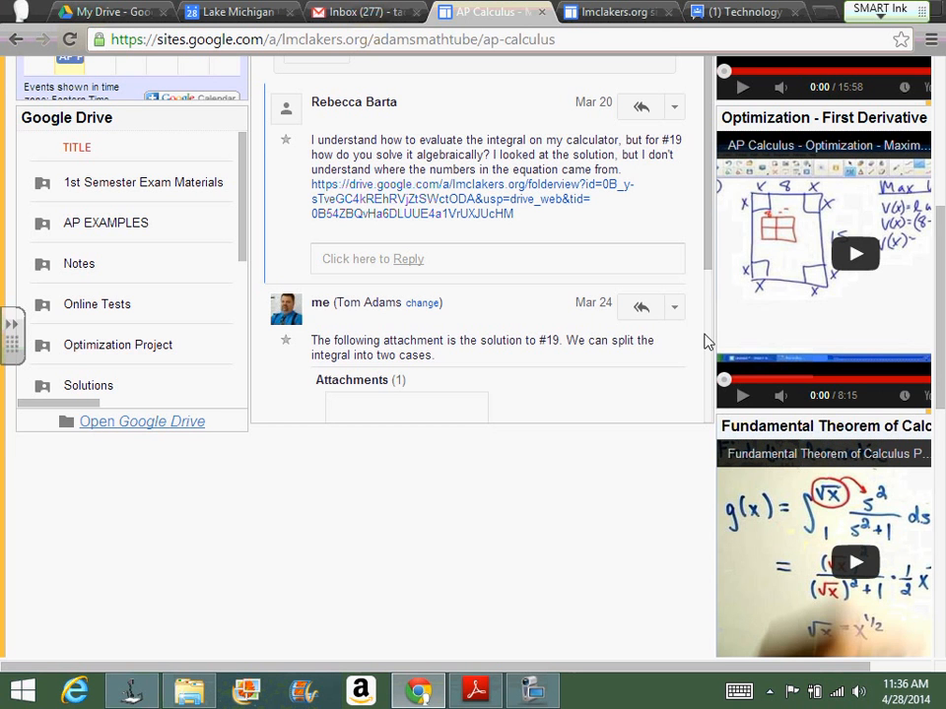
{"action": "left_click", "coordinate": [552, 201]}
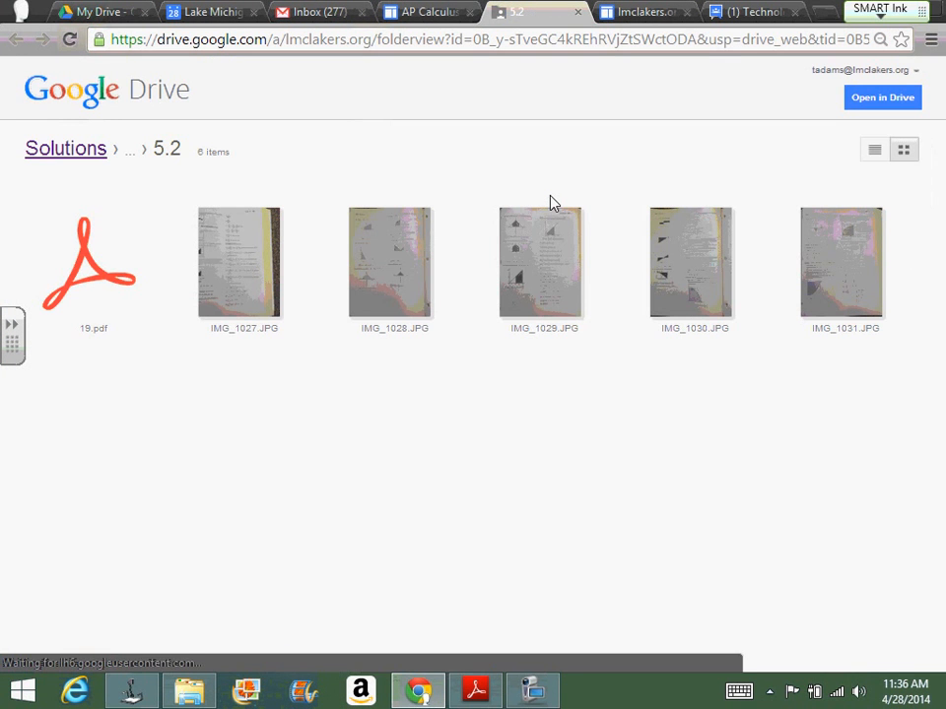
{"action": "left_click", "coordinate": [434, 19]}
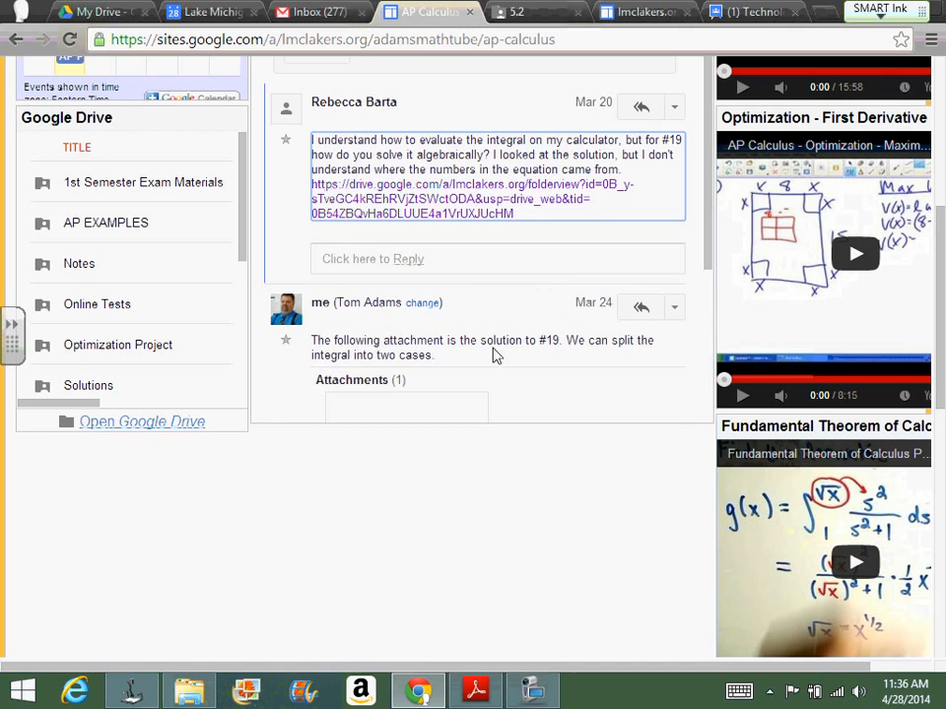
Step: View the 19.pdf attachment in the teacher's reply and examine the worked solution from beginning to end
{"action": "scroll", "coordinate": [493, 354], "scroll_direction": "down", "scroll_amount": 3}
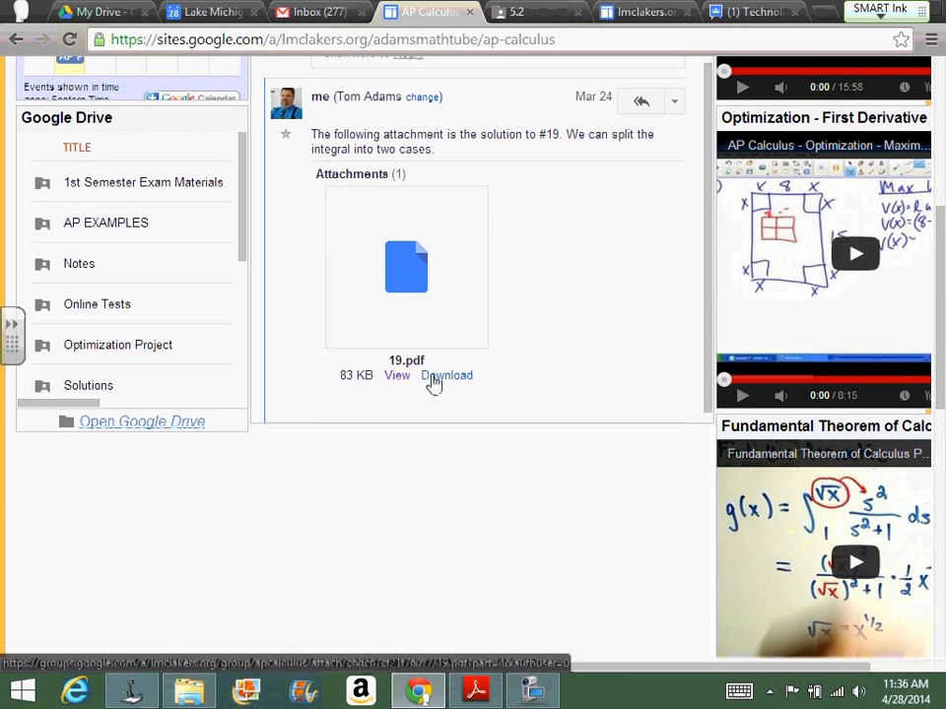
{"action": "left_click", "coordinate": [395, 380]}
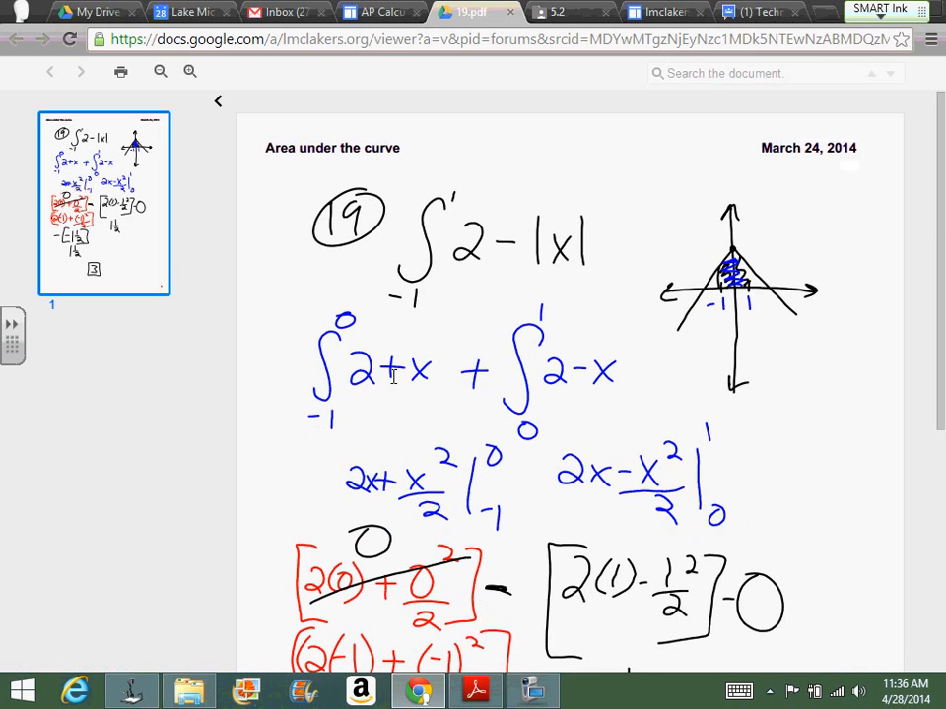
{"action": "mouse_move", "coordinate": [942, 237]}
{"action": "left_mouse_down"}
{"action": "mouse_move", "coordinate": [944, 337]}
{"action": "mouse_move", "coordinate": [943, 246]}
{"action": "left_mouse_up"}
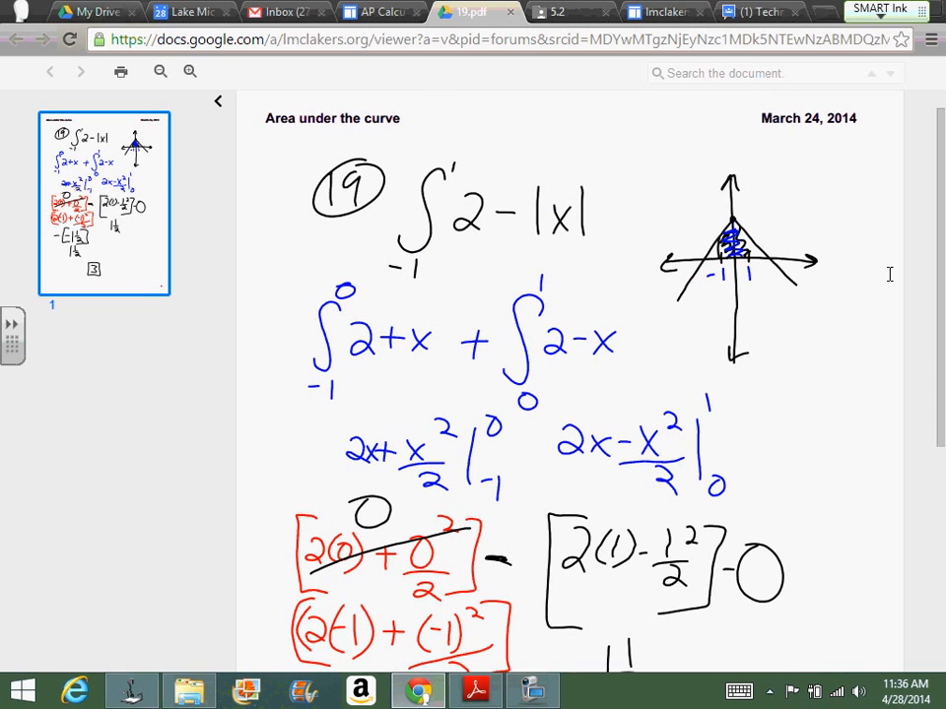
{"action": "left_click_drag", "start_coordinate": [943, 264], "coordinate": [943, 491]}
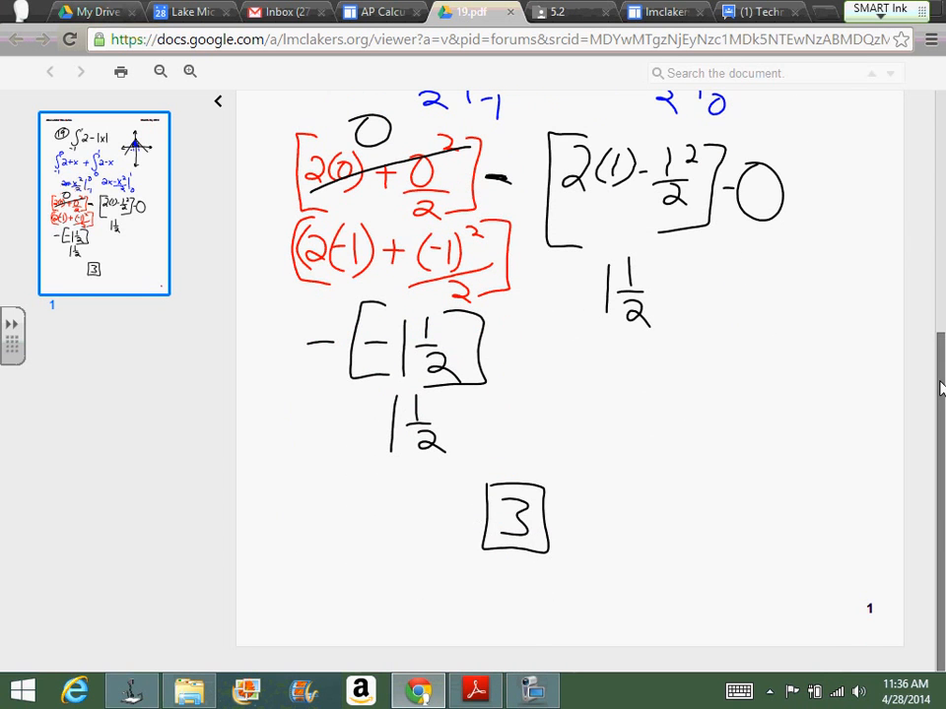
{"action": "left_click_drag", "start_coordinate": [940, 388], "coordinate": [938, 151]}
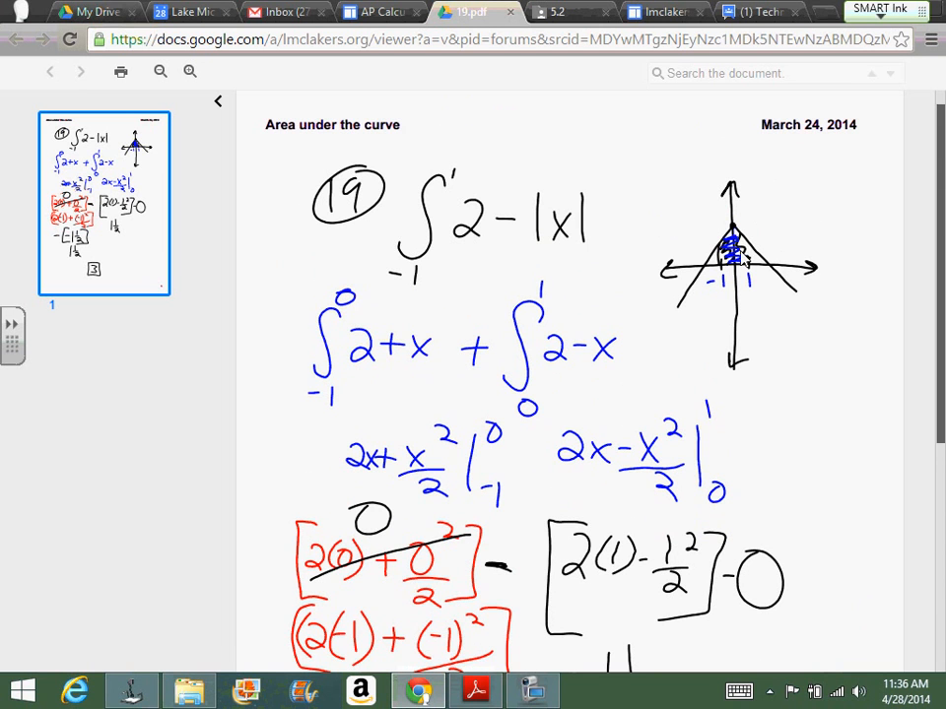
{"action": "left_click_drag", "start_coordinate": [938, 290], "coordinate": [903, 533]}
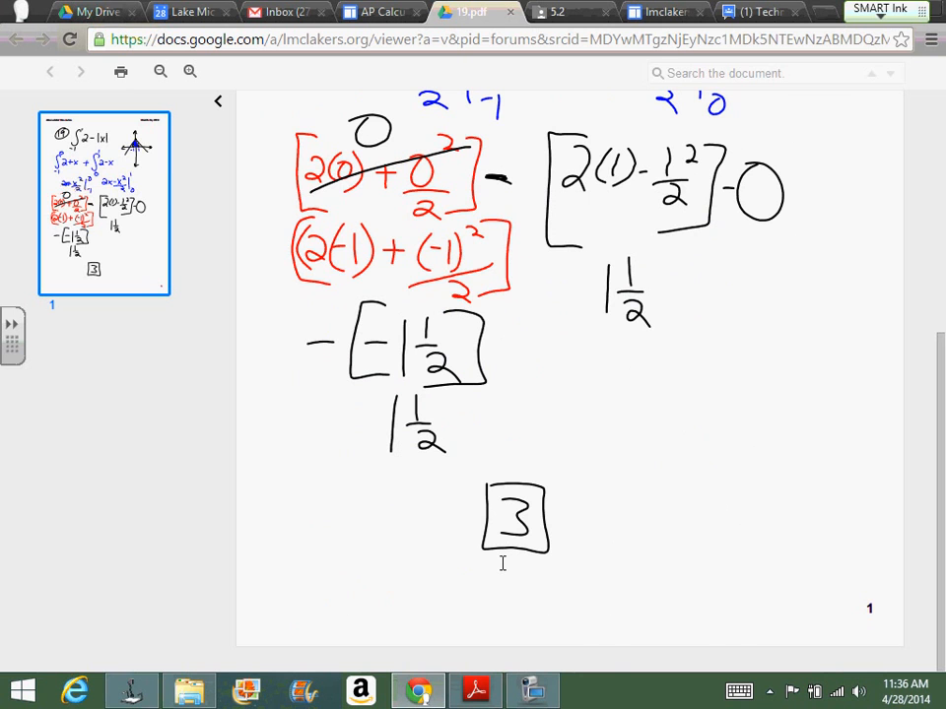
Step: Preview IMG_1029.JPG in the 5.2 Drive folder to examine the textbook's printed solution to #19
{"action": "left_click", "coordinate": [566, 10]}
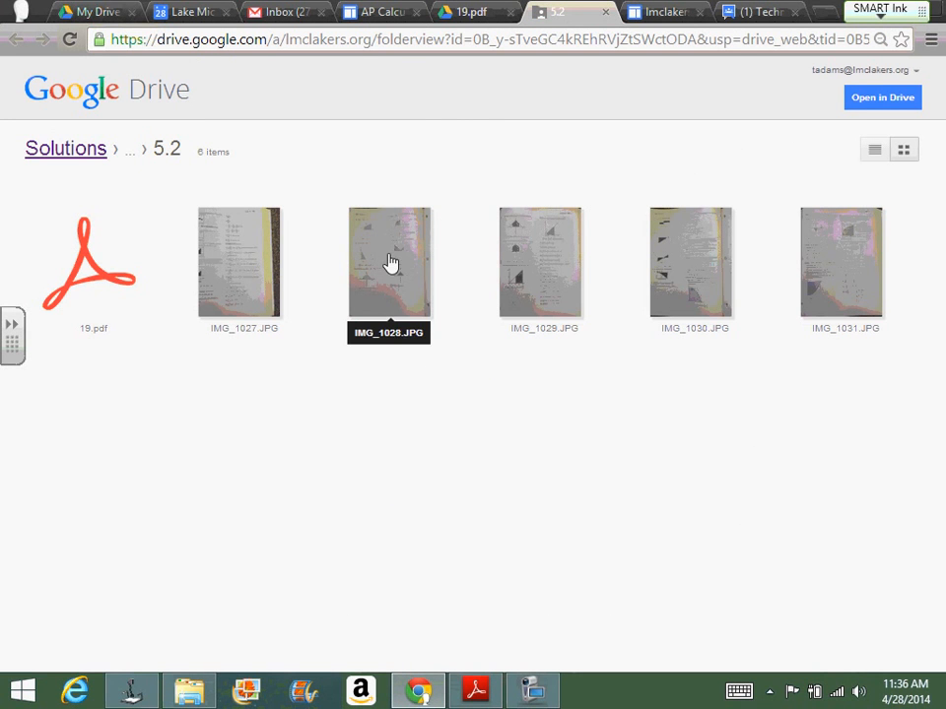
{"action": "double_click", "coordinate": [539, 253]}
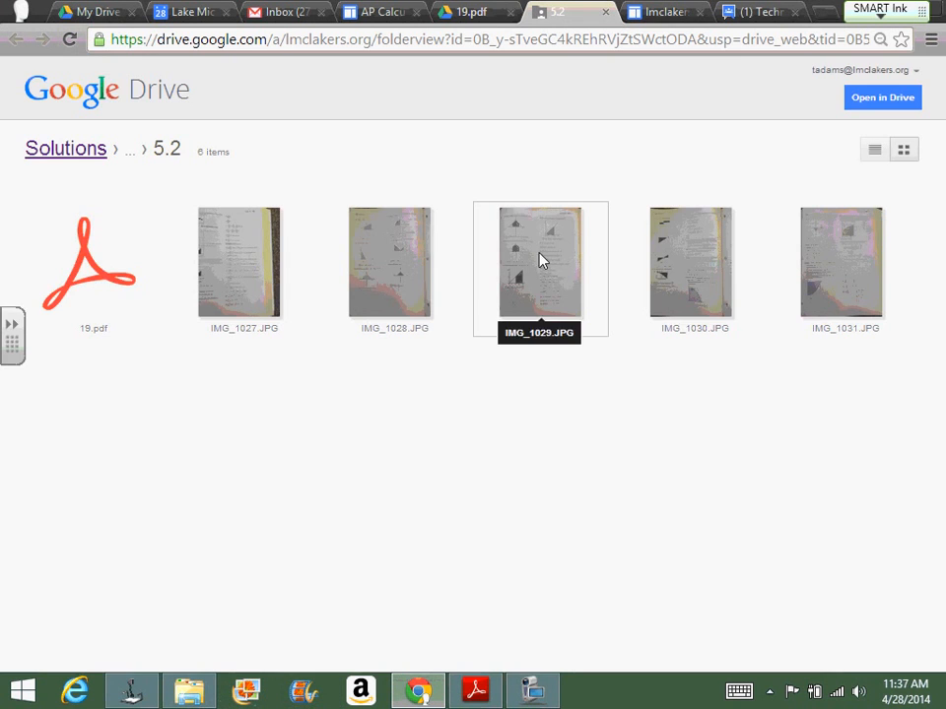
{"action": "left_click", "coordinate": [538, 259]}
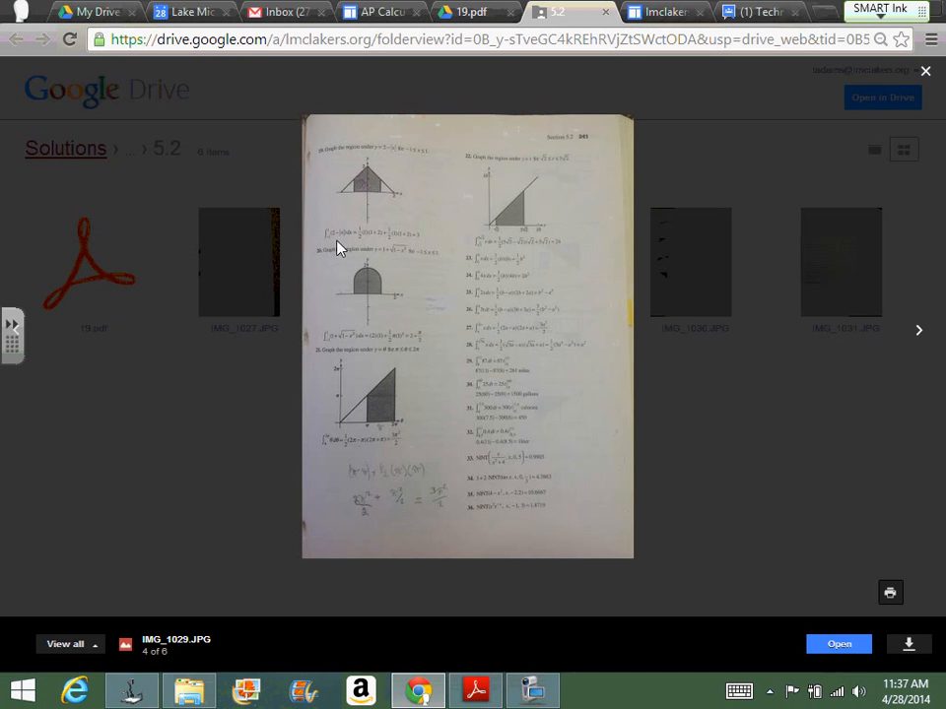
Step: Revisit the worked solution in 19.pdf, then return to the teacher's reply and the student's question on the AP Calculus page
{"action": "left_click", "coordinate": [465, 12]}
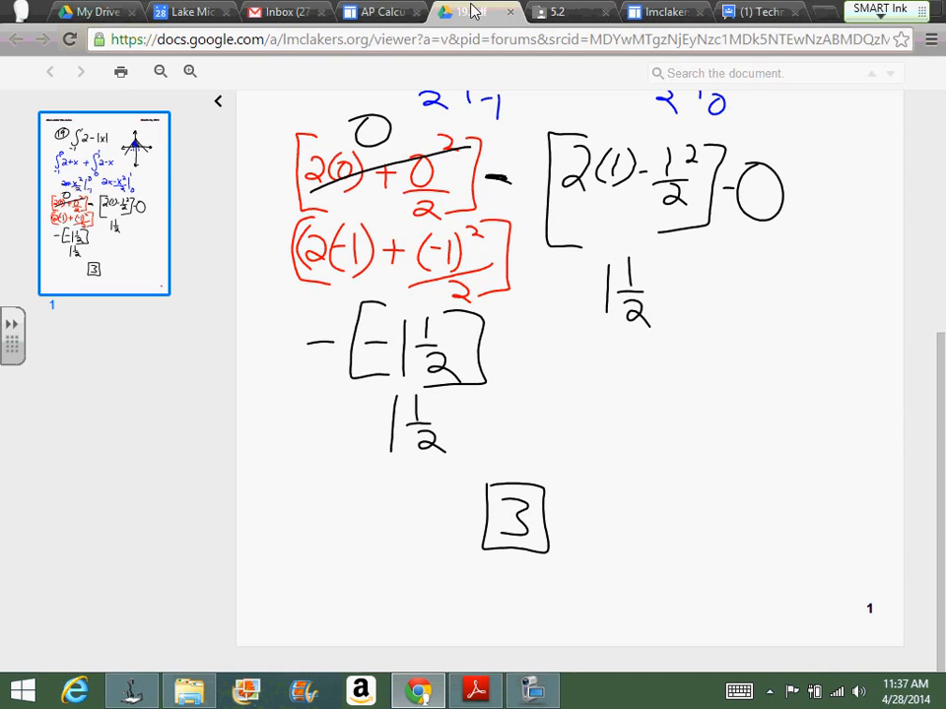
{"action": "left_click", "coordinate": [368, 14]}
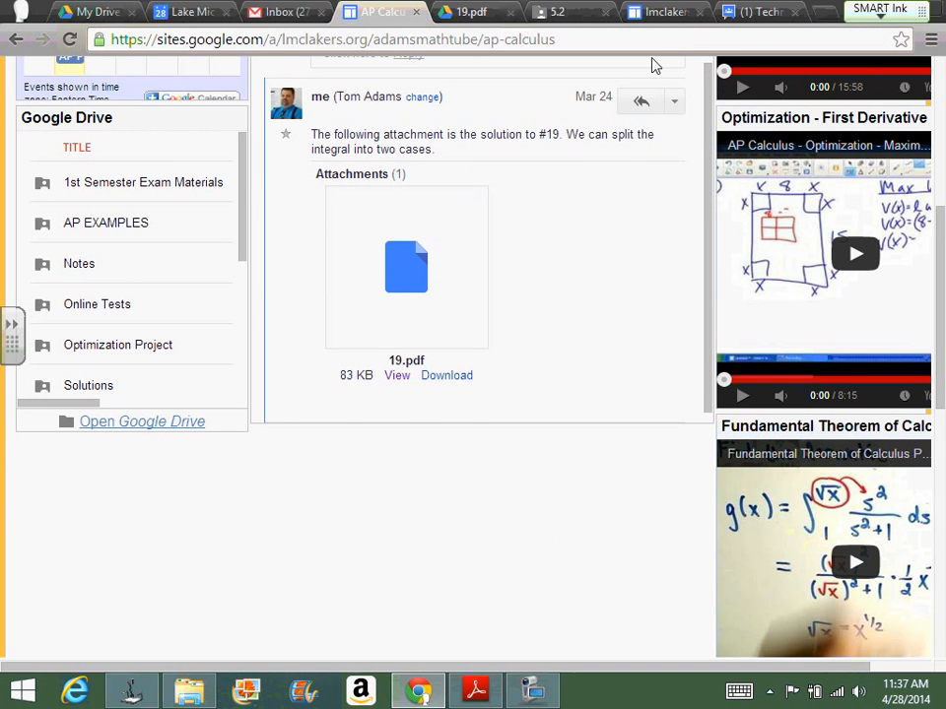
{"action": "scroll", "coordinate": [532, 67], "scroll_direction": "up", "scroll_amount": 1}
{"action": "scroll", "coordinate": [532, 180], "scroll_direction": "up", "scroll_amount": 5}
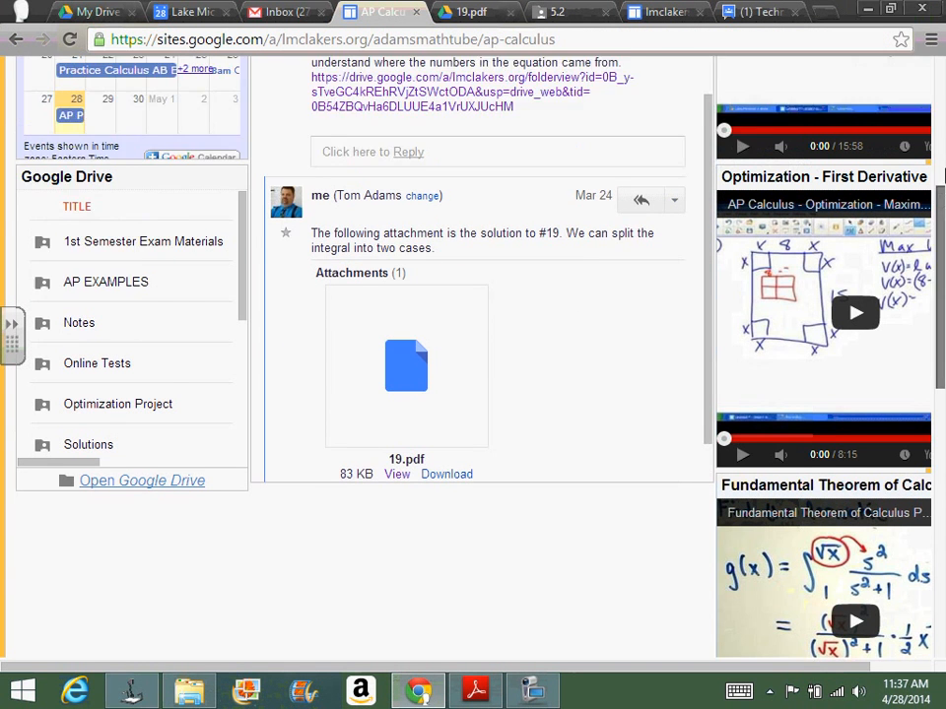